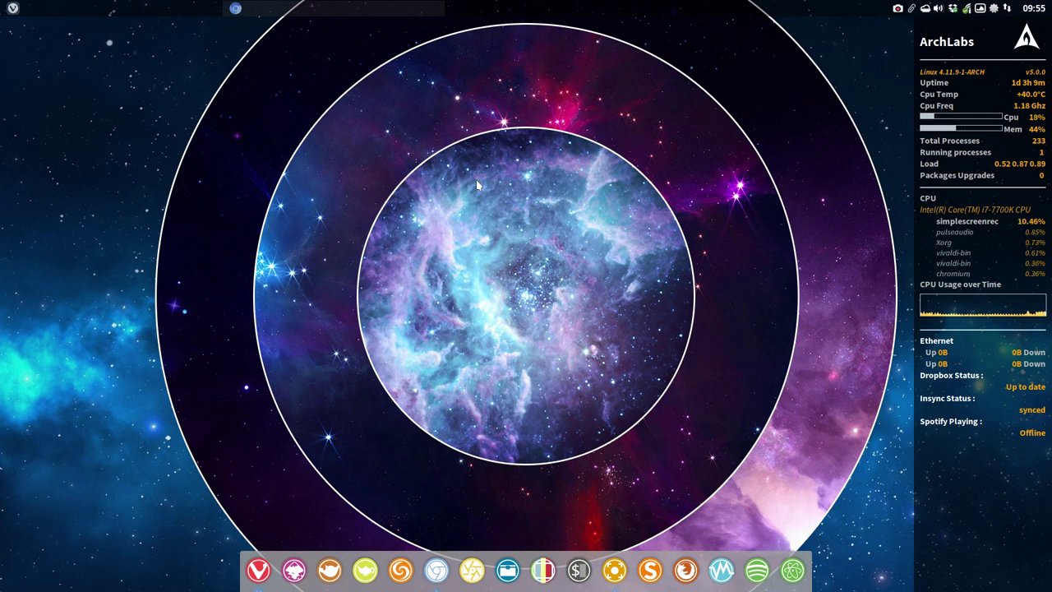
- Open the Xfce4 Appearance settings, show the icon themes and place the window beside the system monitor
{"action": "right_click", "coordinate": [521, 232]}
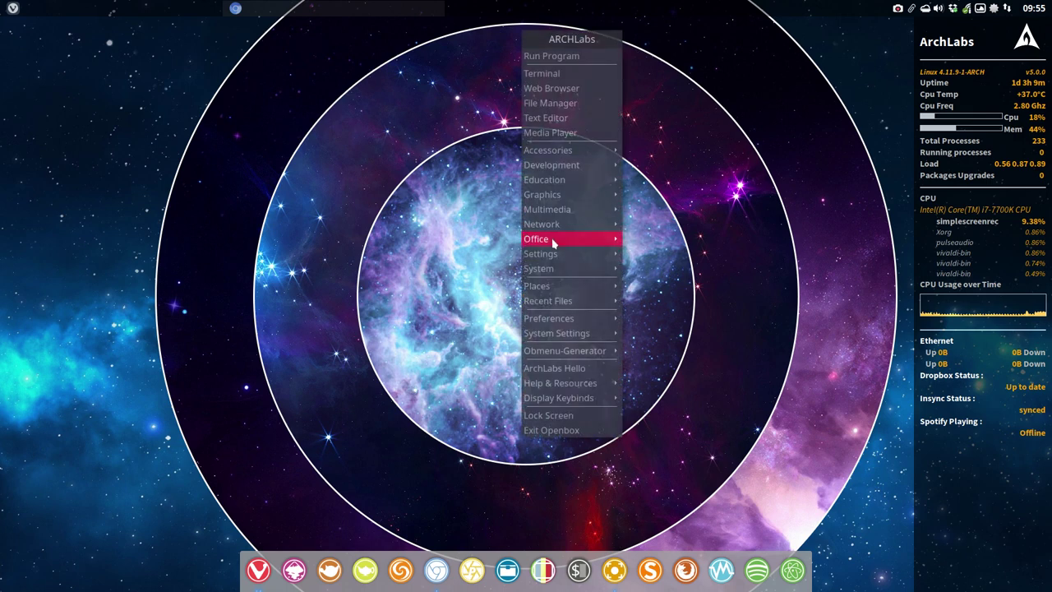
{"action": "mouse_move", "coordinate": [578, 285]}
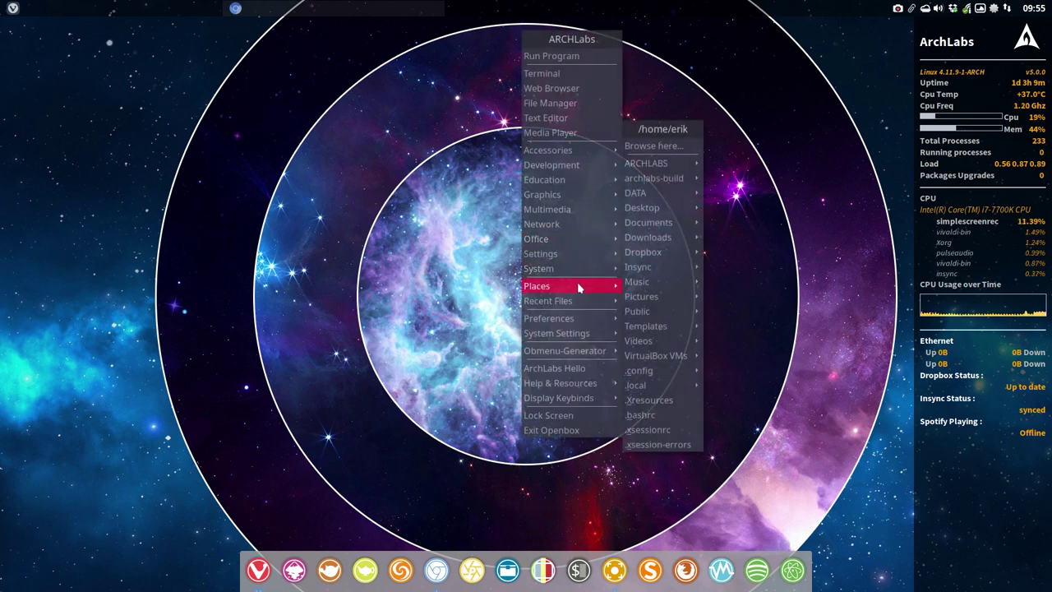
{"action": "mouse_move", "coordinate": [595, 321]}
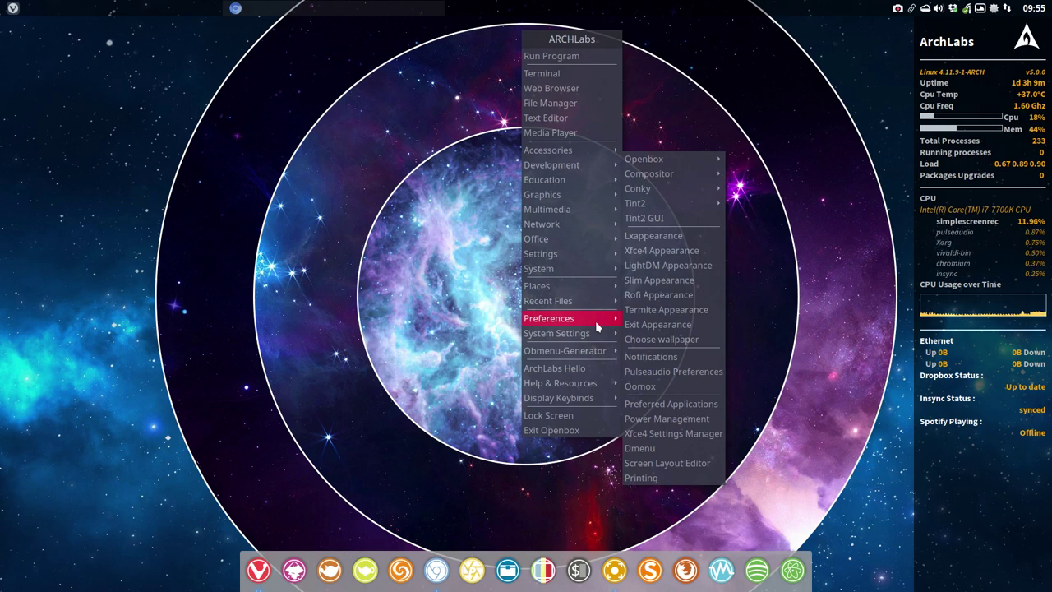
{"action": "left_click", "coordinate": [662, 250]}
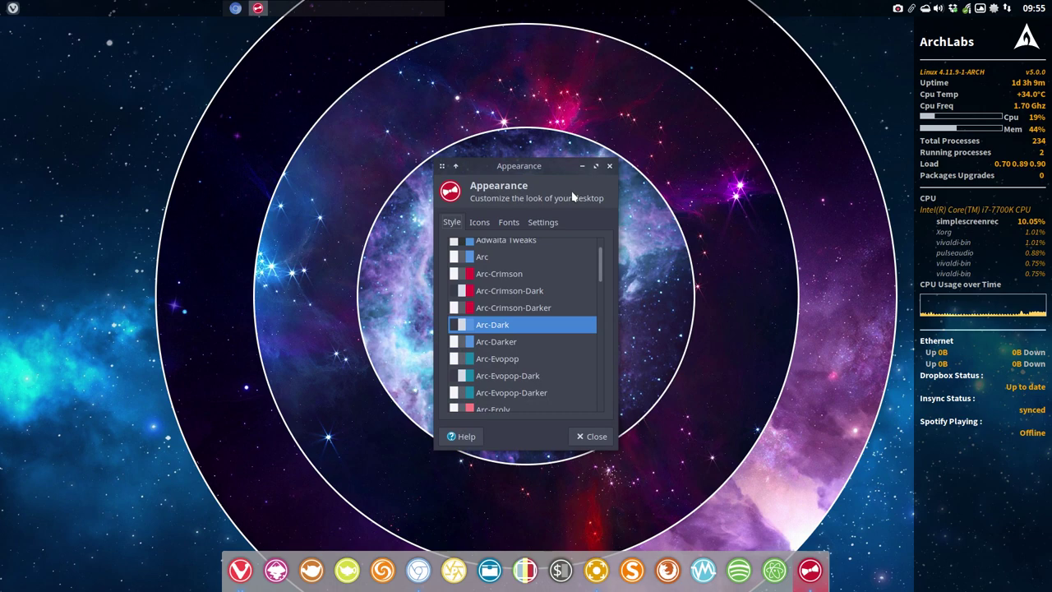
{"action": "left_click", "coordinate": [479, 222]}
{"action": "left_click_drag", "start_coordinate": [546, 167], "coordinate": [868, 17]}
{"action": "left_click_drag", "start_coordinate": [768, 25], "coordinate": [779, 25]}
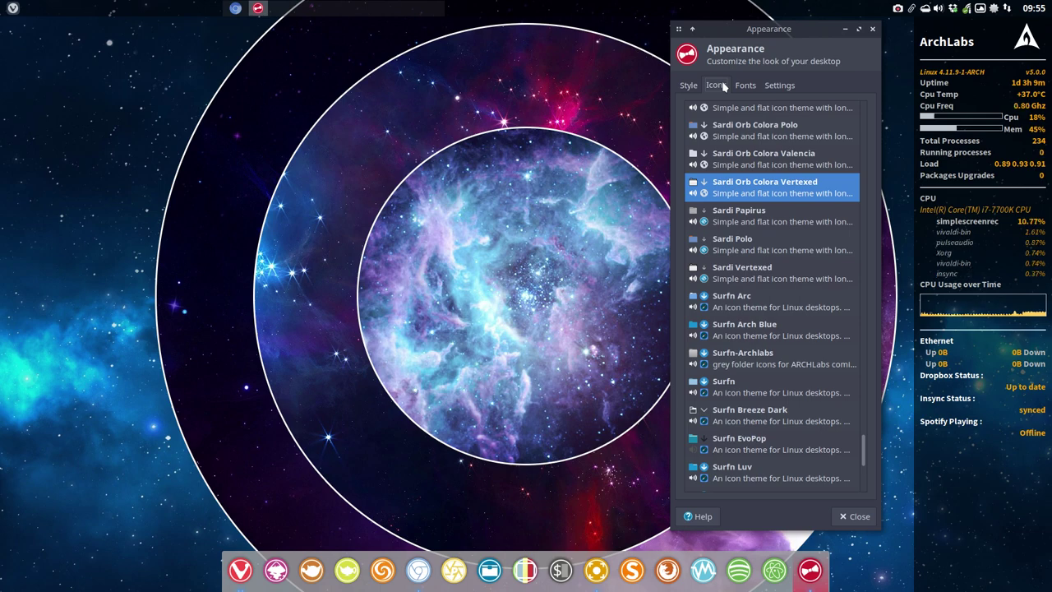
- Run "packer sardi-mixing" in a new terminal, cancel the install selection and close the terminal
{"action": "left_click", "coordinate": [236, 212]}
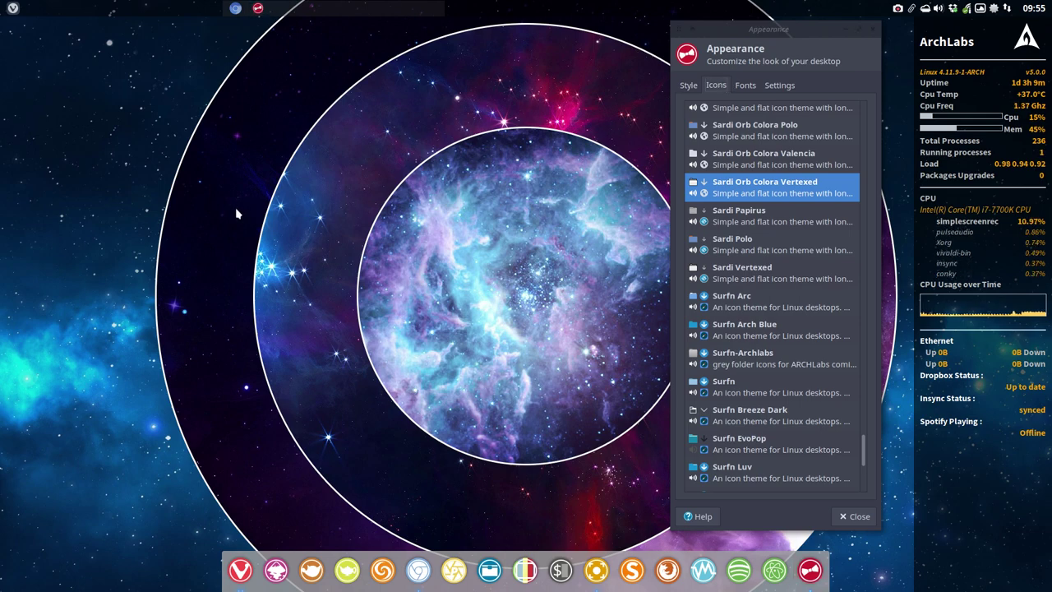
{"action": "key", "text": "super+t"}
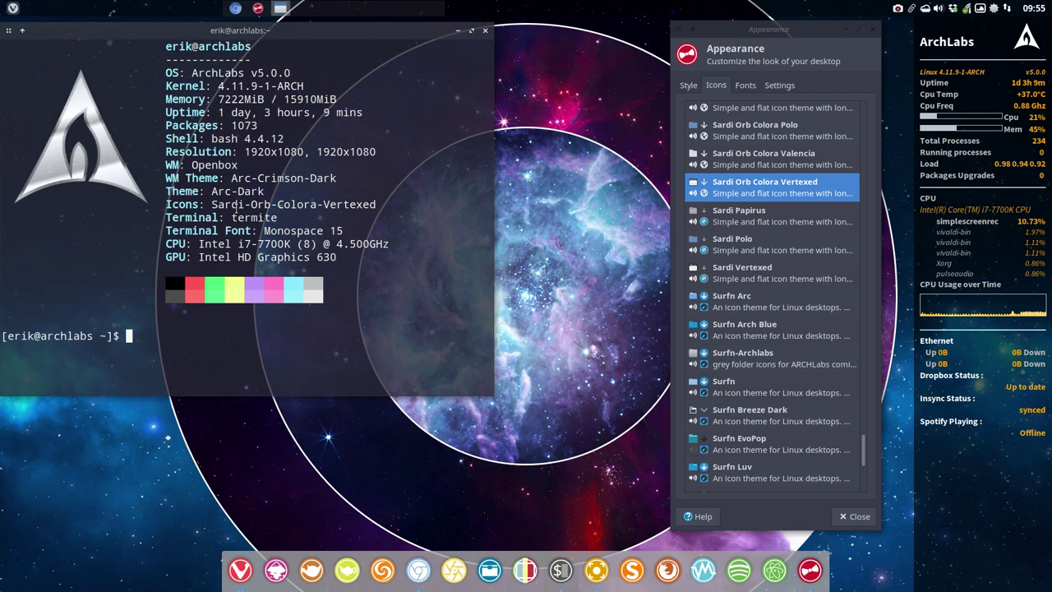
{"action": "type", "text": "packer "}
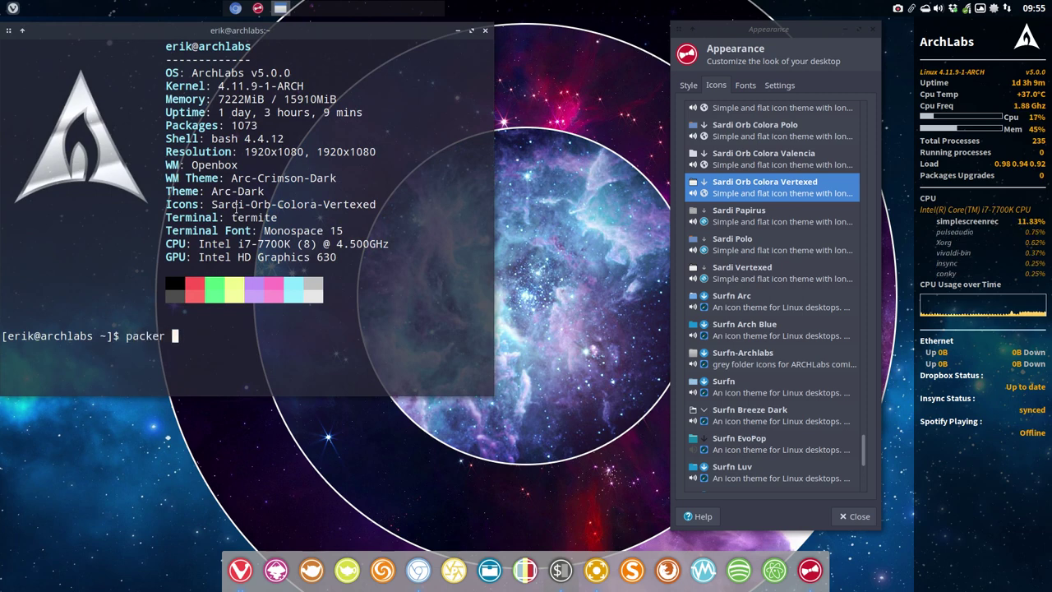
{"action": "type", "text": "sardi"}
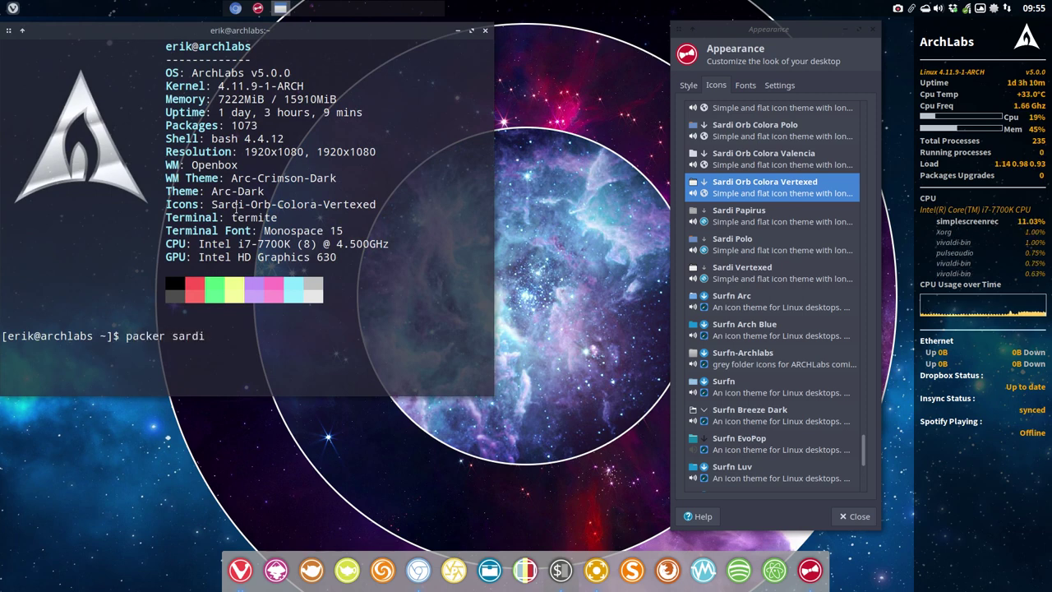
{"action": "type", "text": "-mixing"}
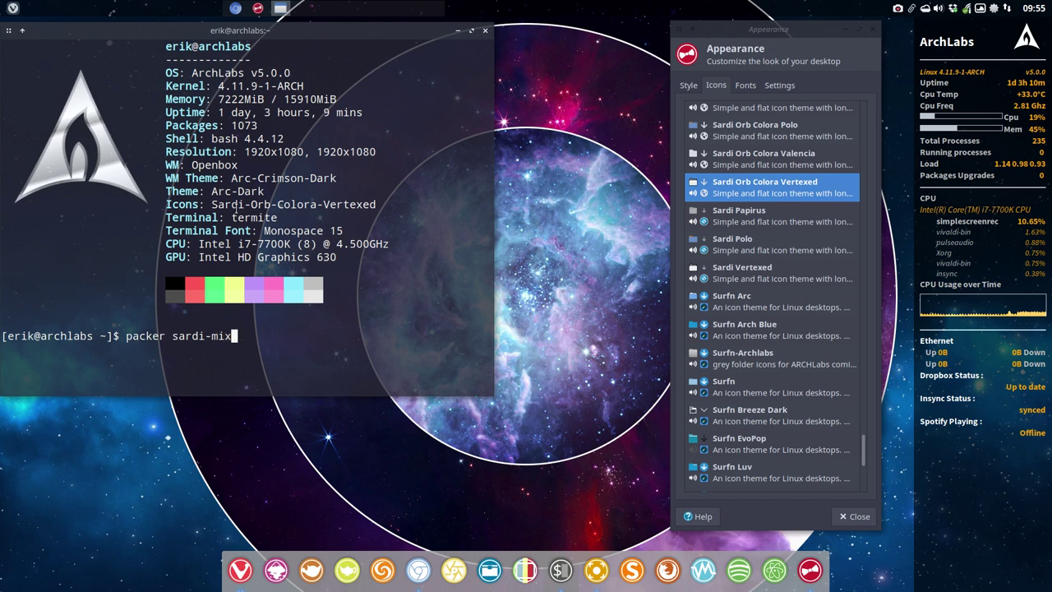
{"action": "key", "text": "Return"}
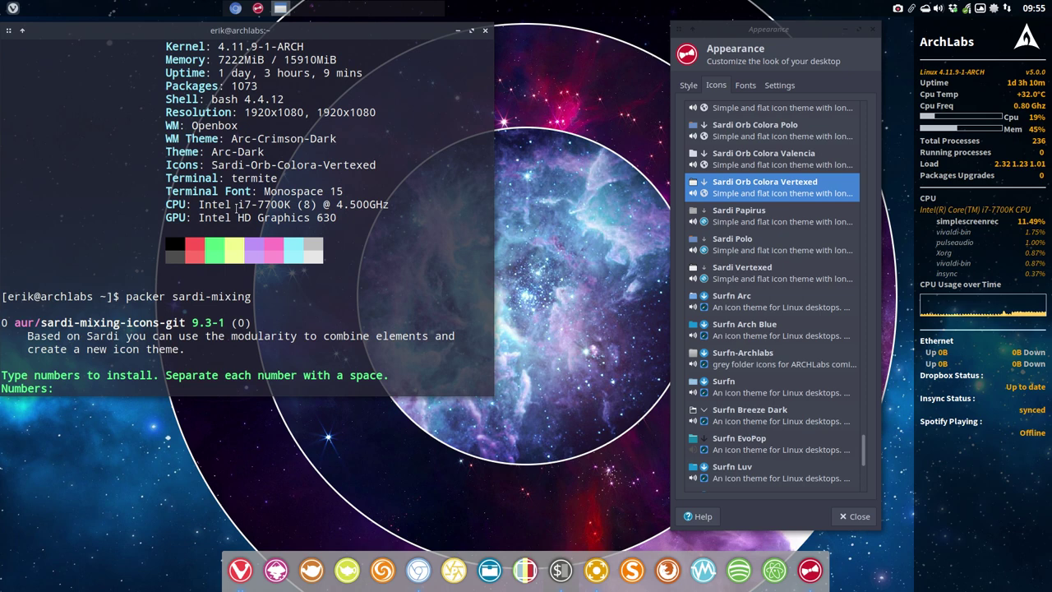
{"action": "key", "text": "ctrl+c"}
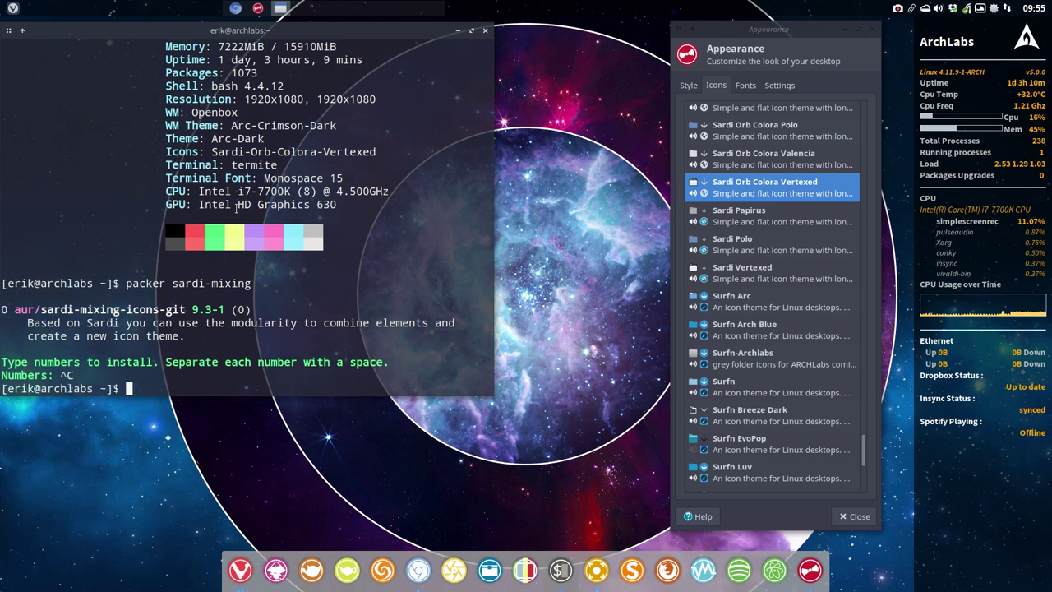
{"action": "left_click", "coordinate": [486, 30]}
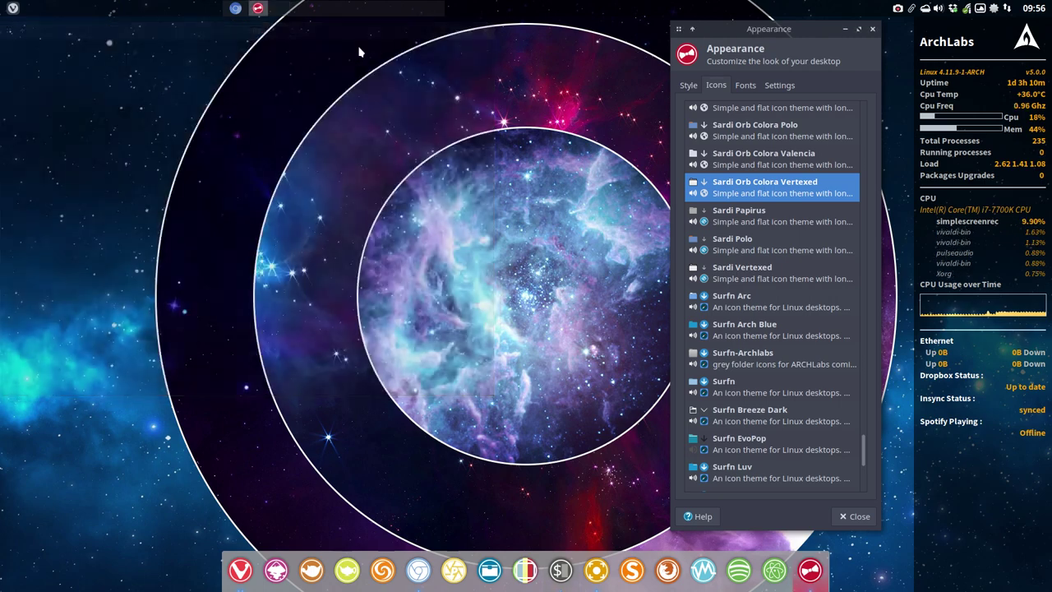
- Switch to the Chromium browser and look through the icon folders in the Sardi-Extra repository on GitHub
{"action": "left_click", "coordinate": [235, 10]}
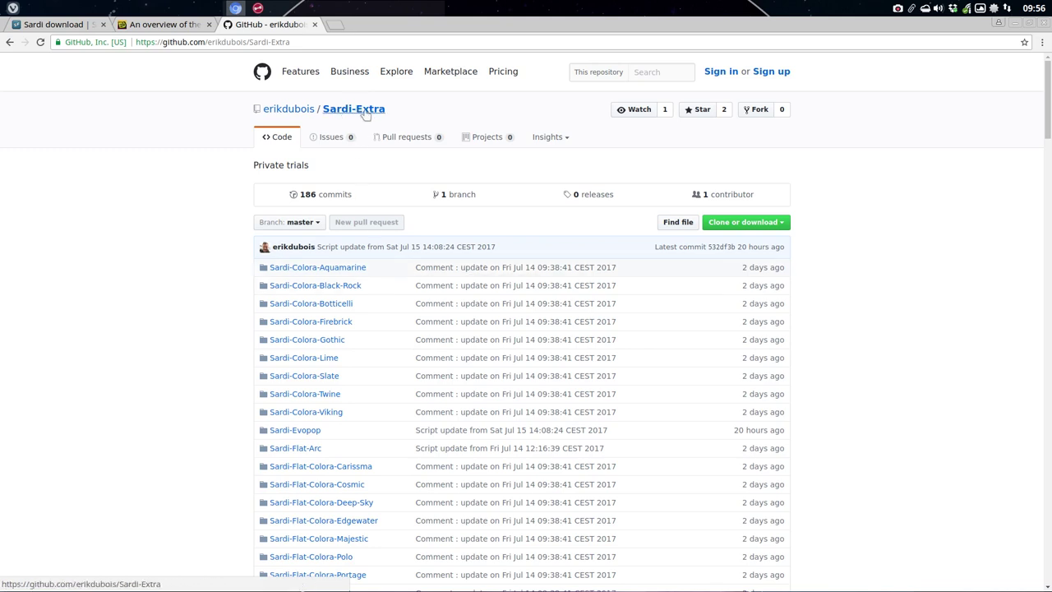
{"action": "scroll", "coordinate": [381, 324], "scroll_direction": "down", "scroll_amount": 3}
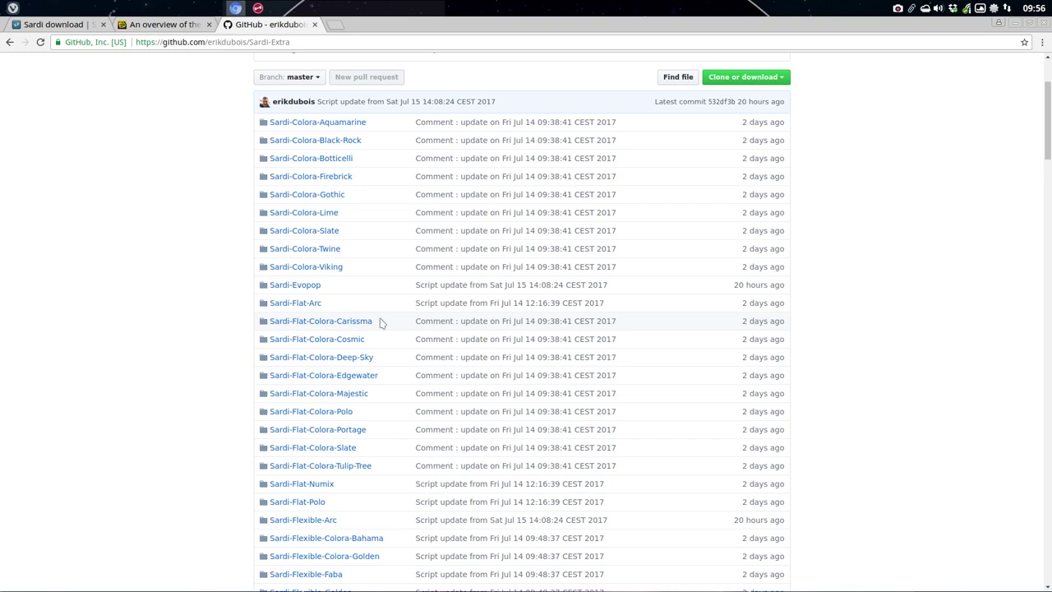
{"action": "left_click", "coordinate": [10, 43]}
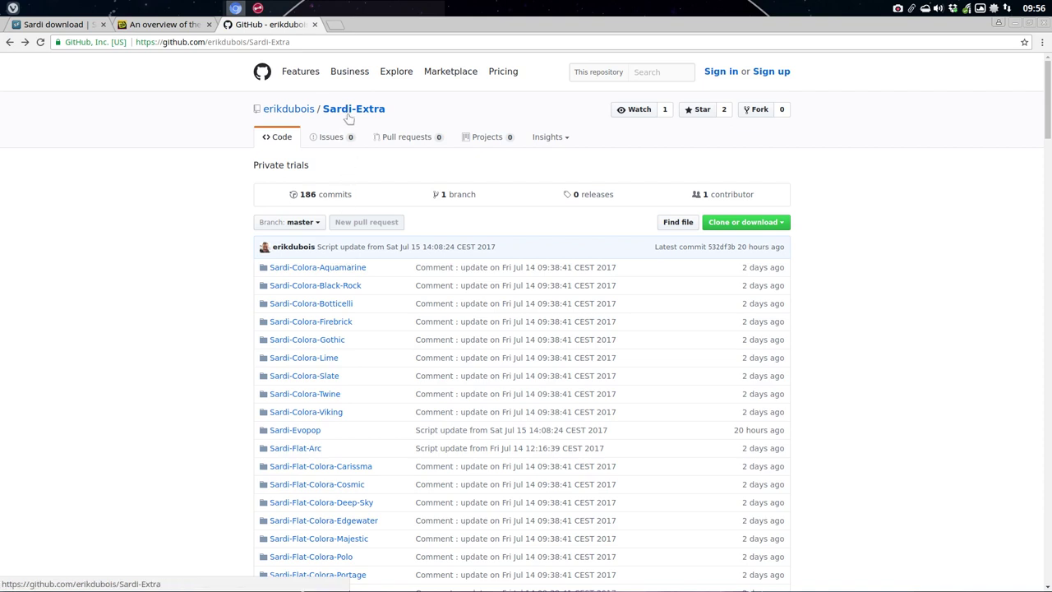
- Open the repository owner's list of repositories, look through the Sardi mixing and variations projects, and minimize the browser
{"action": "left_click", "coordinate": [301, 108]}
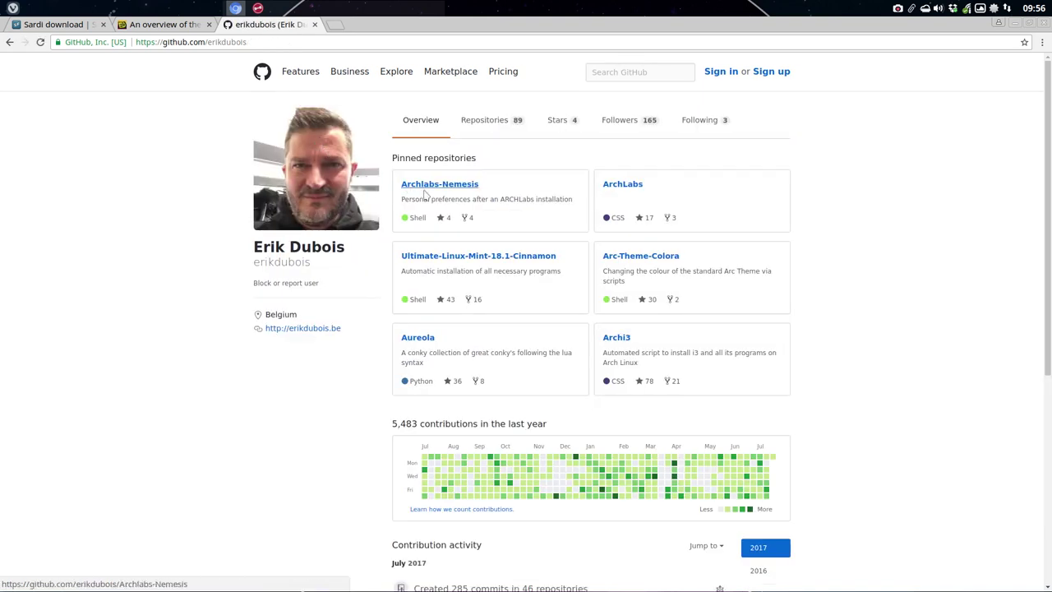
{"action": "left_click", "coordinate": [486, 133]}
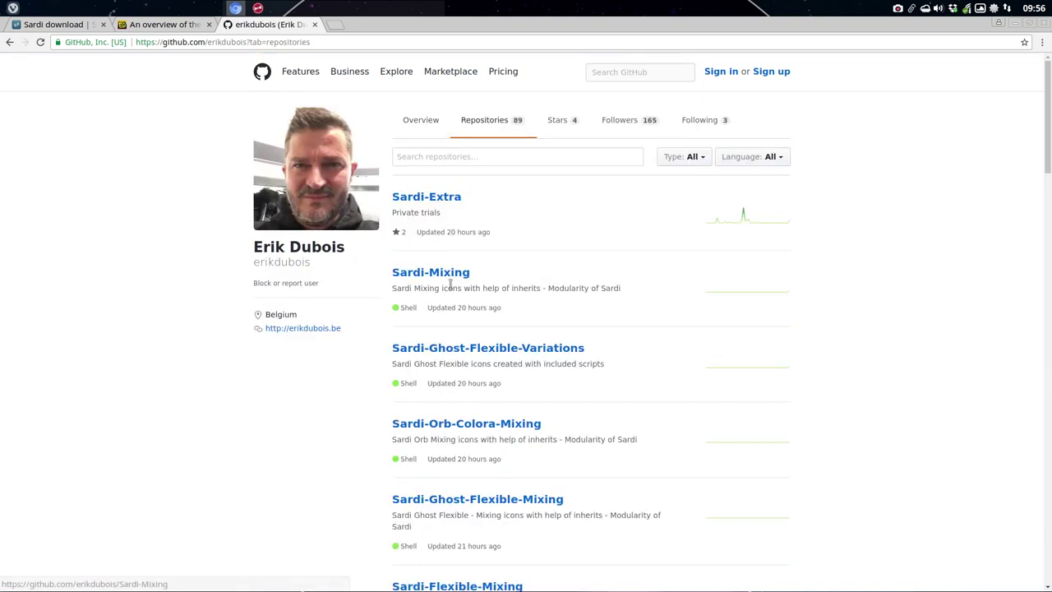
{"action": "scroll", "coordinate": [452, 288], "scroll_direction": "down", "scroll_amount": 2}
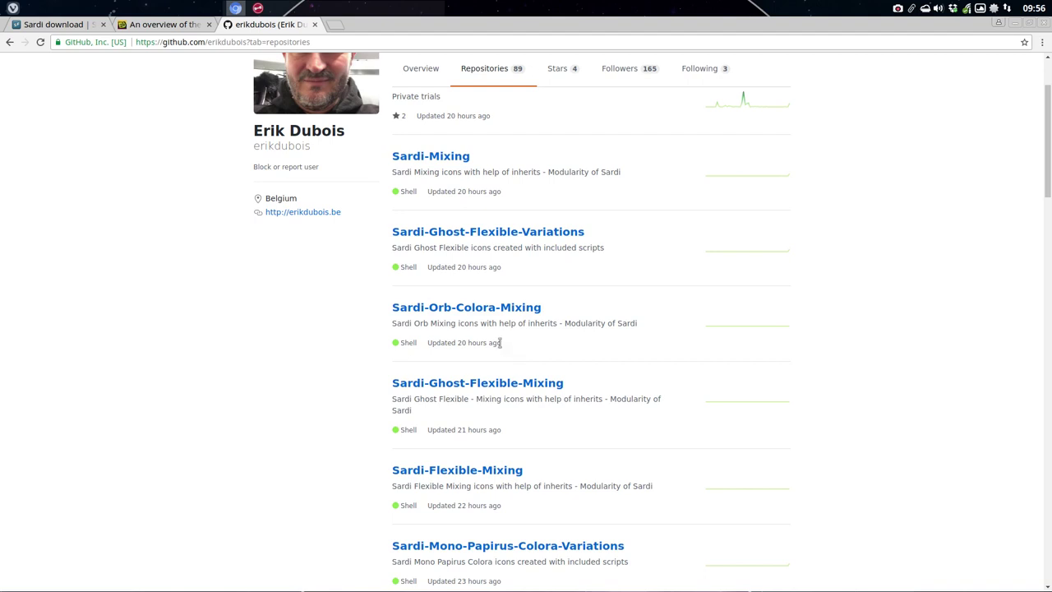
{"action": "mouse_move", "coordinate": [500, 342]}
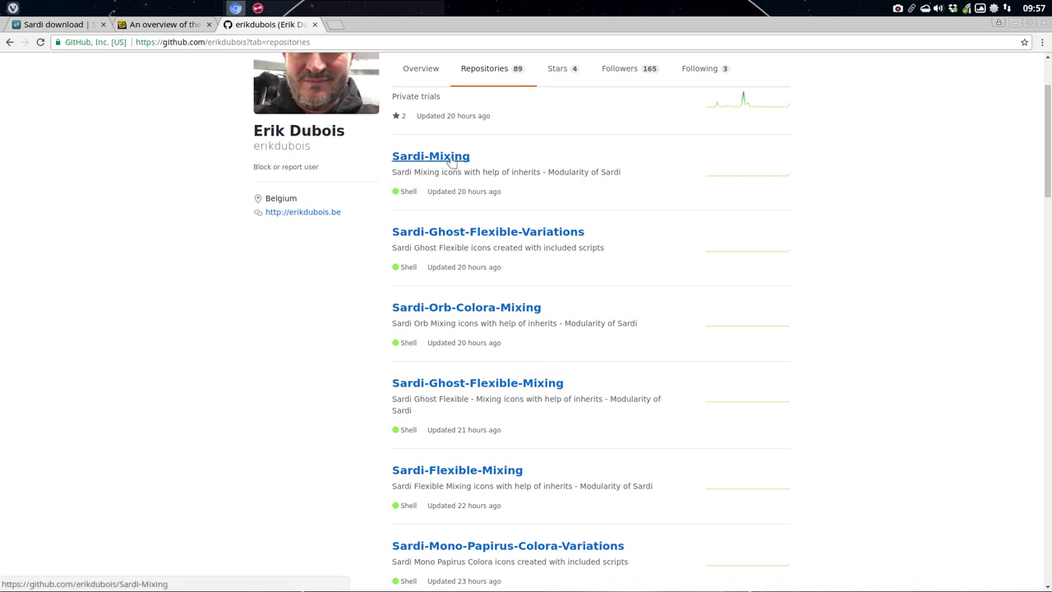
{"action": "scroll", "coordinate": [450, 162], "scroll_direction": "up", "scroll_amount": 3}
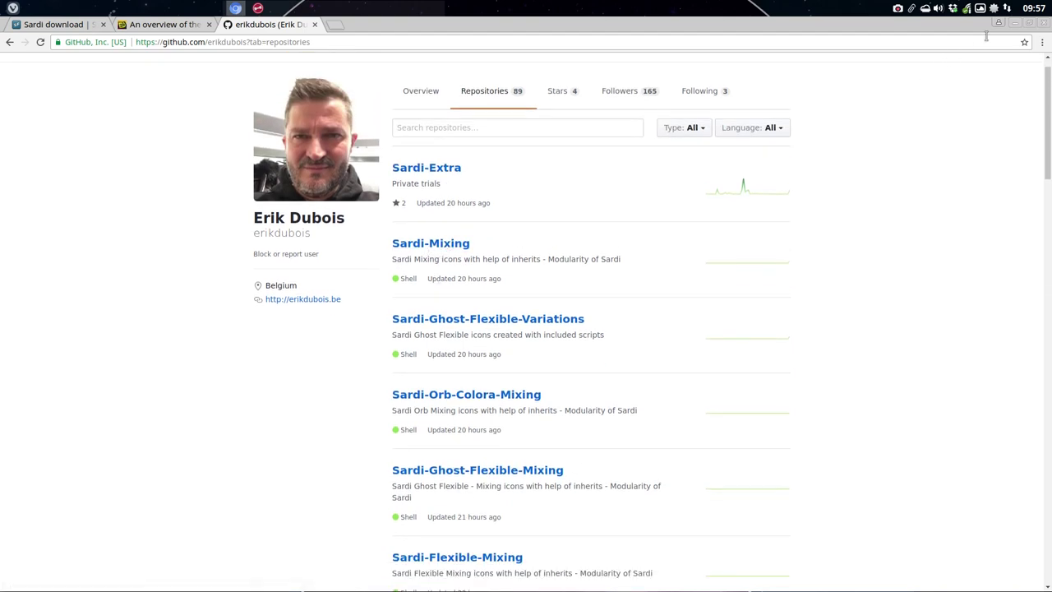
{"action": "left_click", "coordinate": [1015, 23]}
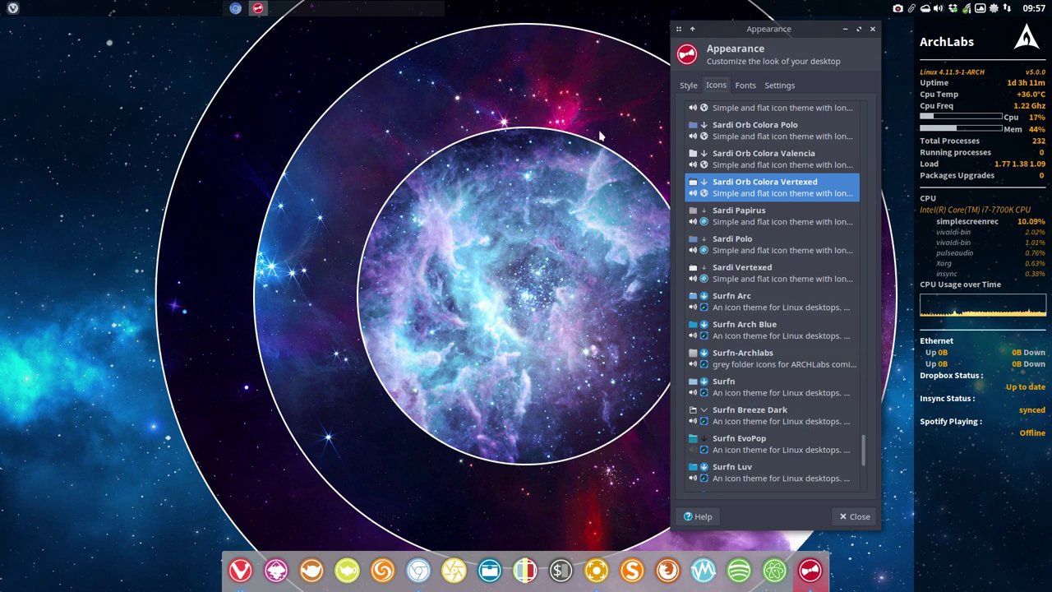
- Open the file manager on the home folder and resize and position its window beside the Appearance window
{"action": "right_click", "coordinate": [155, 164]}
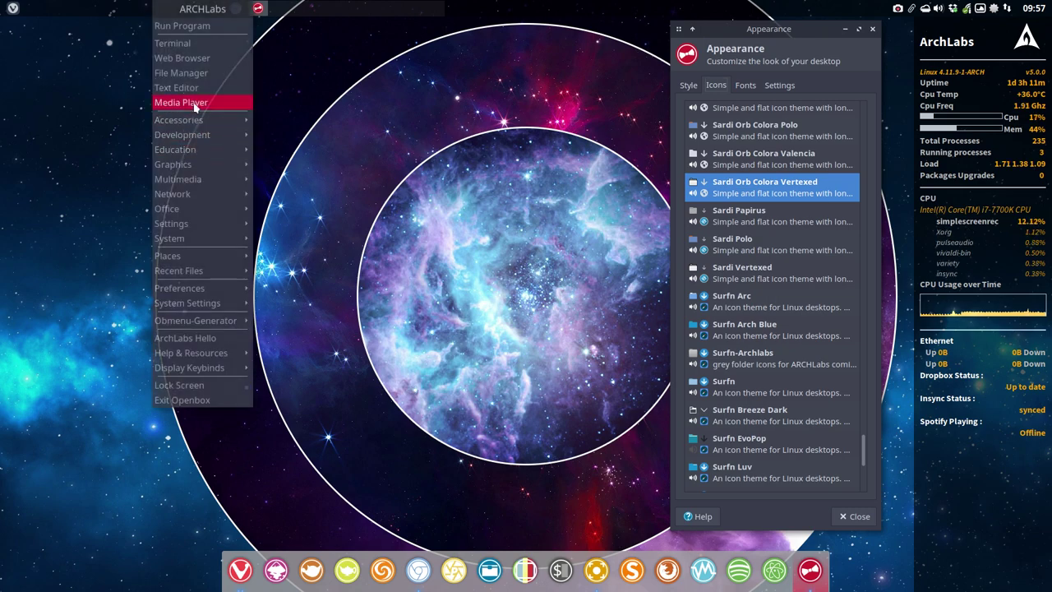
{"action": "left_click", "coordinate": [189, 73]}
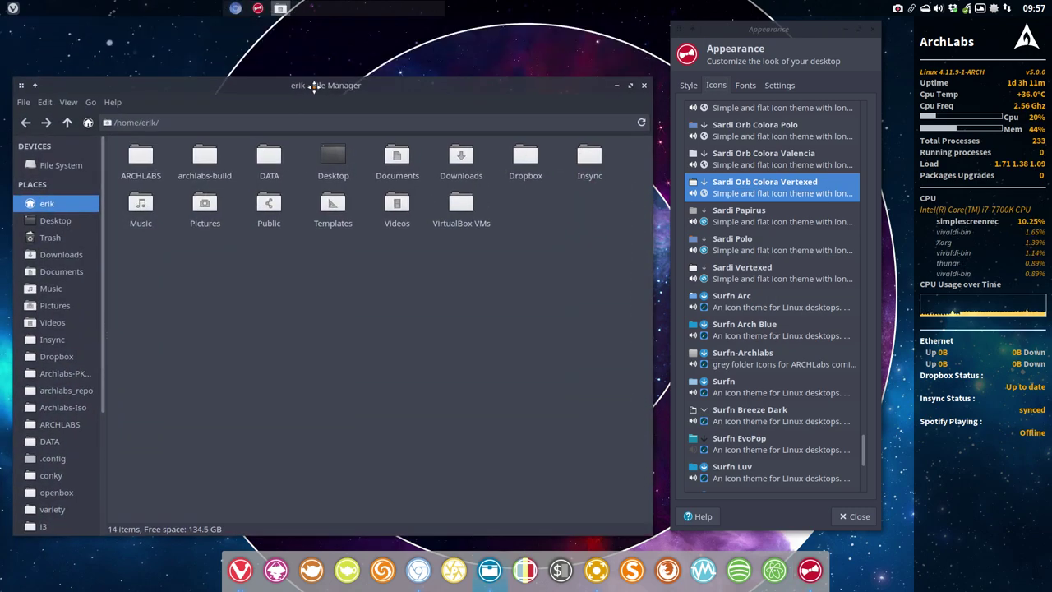
{"action": "left_click_drag", "start_coordinate": [304, 32], "coordinate": [310, 52]}
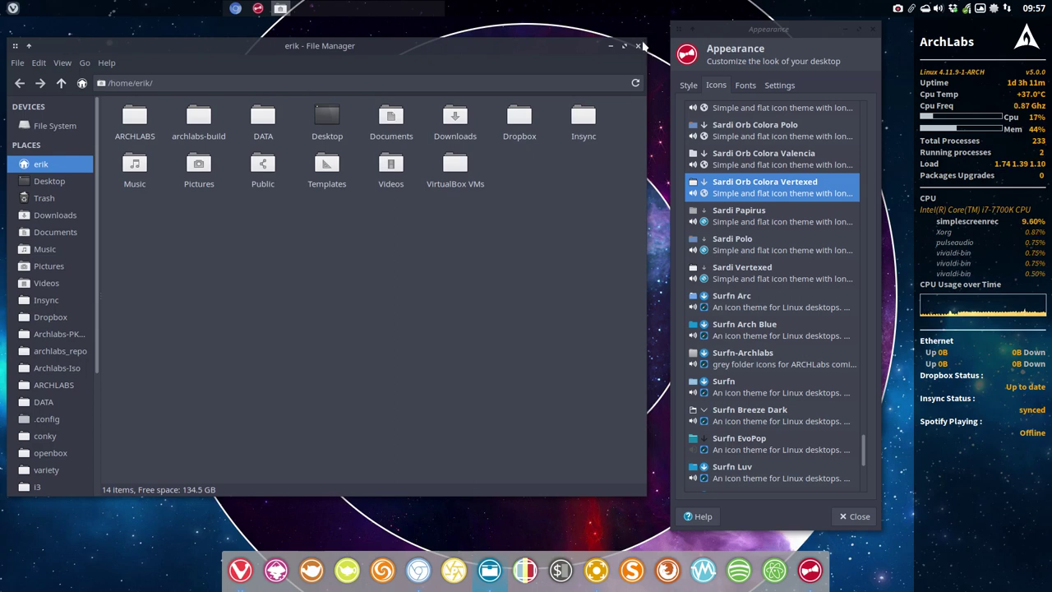
{"action": "left_click_drag", "start_coordinate": [647, 39], "coordinate": [566, 97]}
{"action": "left_click_drag", "start_coordinate": [301, 107], "coordinate": [326, 76]}
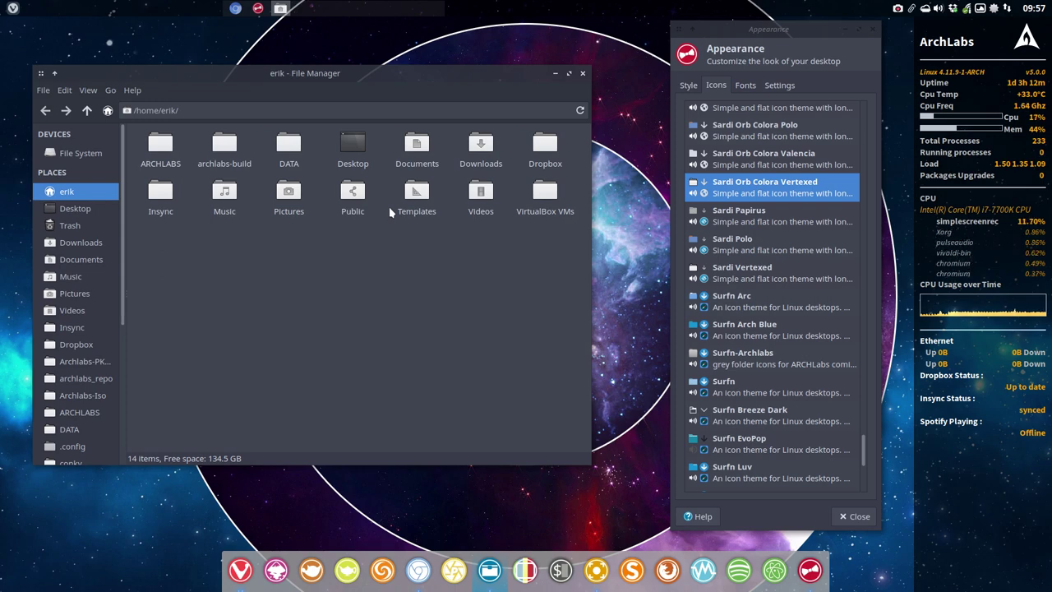
- Look through the full list of installed icon themes, including the Numix, Papirus, Sardi and Surfn families
{"action": "scroll", "coordinate": [771, 218], "scroll_direction": "up", "scroll_amount": 10}
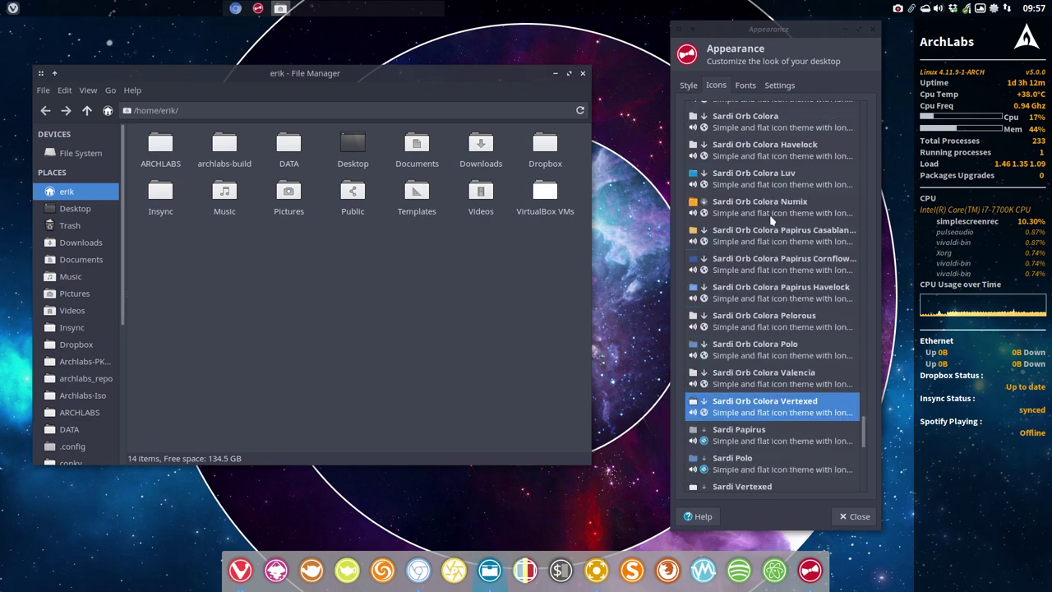
{"action": "scroll", "coordinate": [771, 218], "scroll_direction": "up", "scroll_amount": 15}
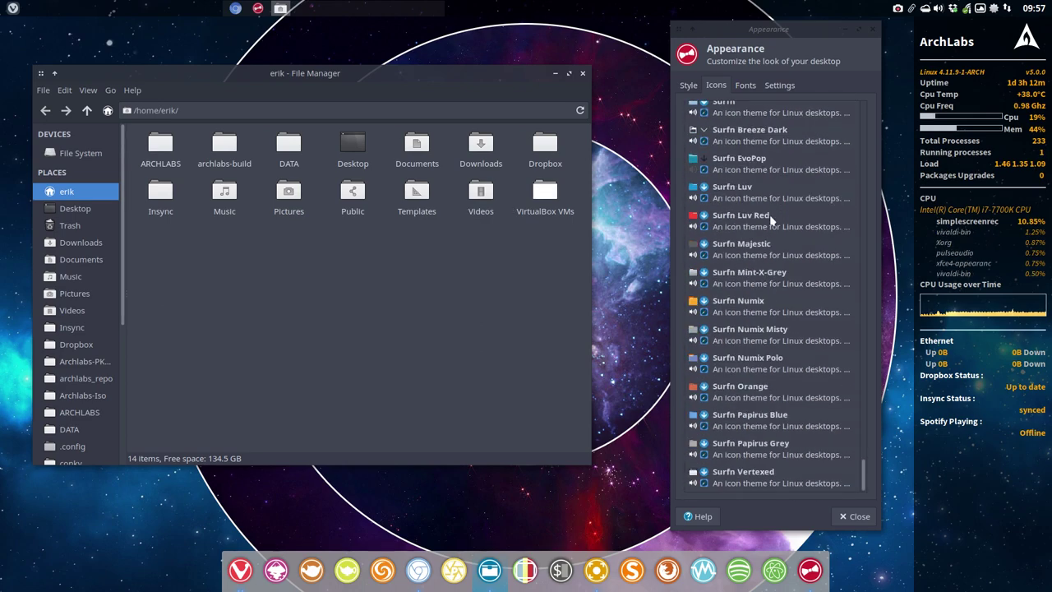
{"action": "scroll", "coordinate": [771, 216], "scroll_direction": "down", "scroll_amount": 20}
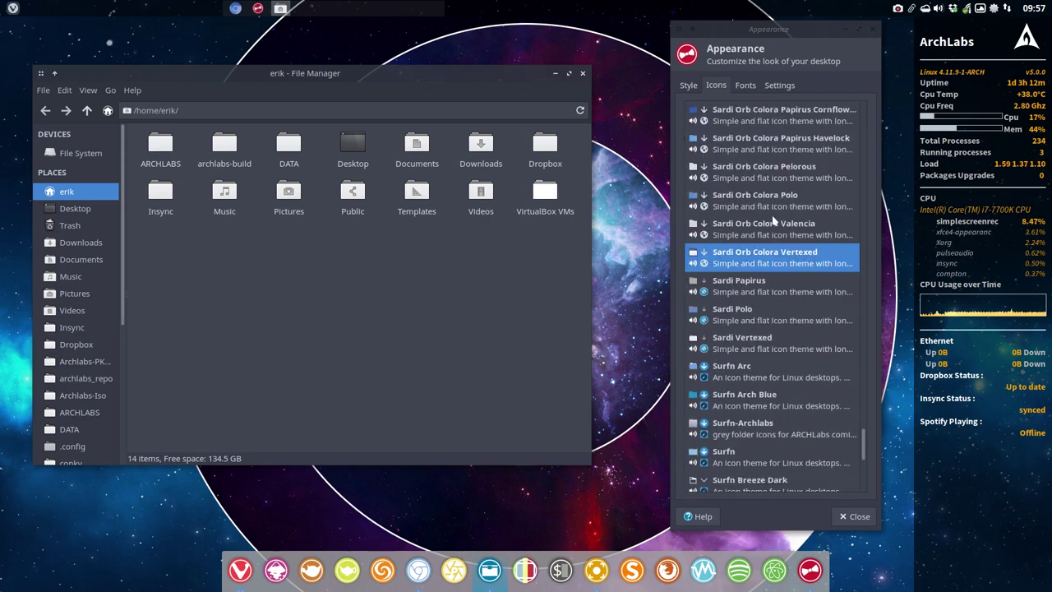
{"action": "scroll", "coordinate": [771, 216], "scroll_direction": "up", "scroll_amount": 20}
{"action": "scroll", "coordinate": [773, 220], "scroll_direction": "down", "scroll_amount": 20}
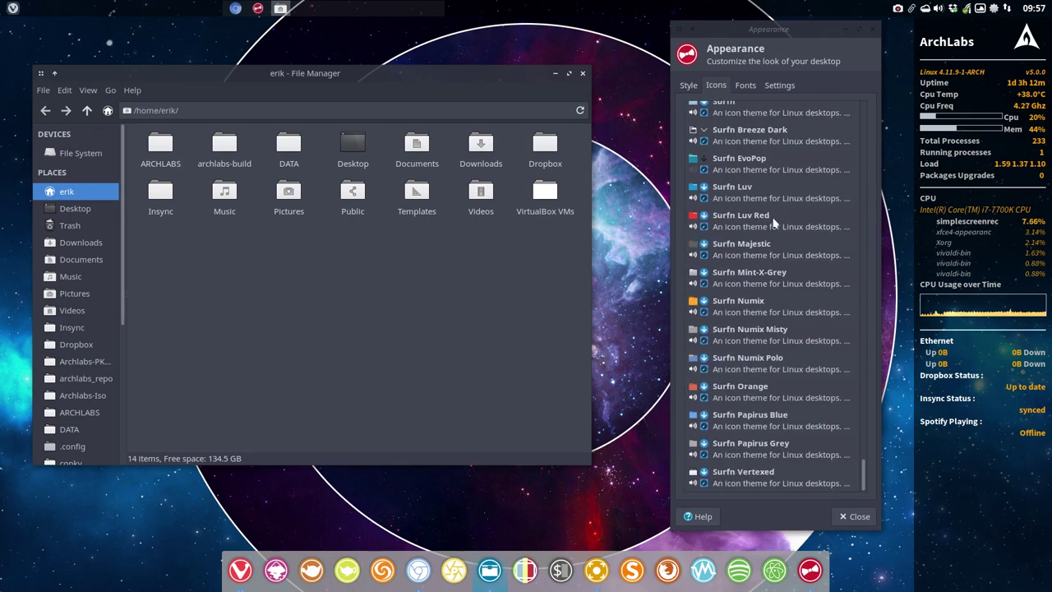
{"action": "scroll", "coordinate": [737, 279], "scroll_direction": "up", "scroll_amount": 8}
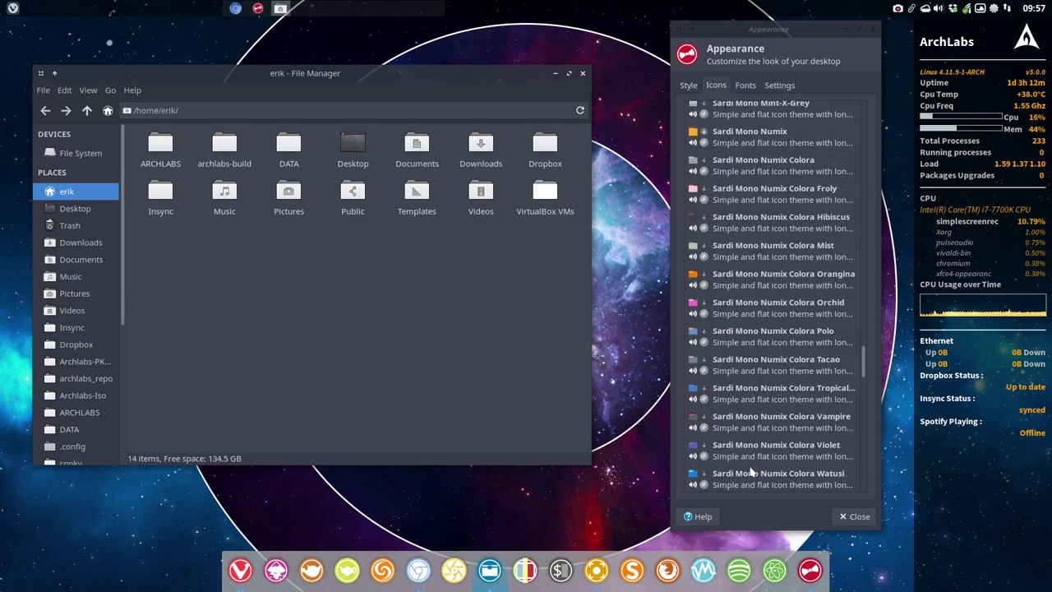
{"action": "scroll", "coordinate": [750, 470], "scroll_direction": "up", "scroll_amount": 17}
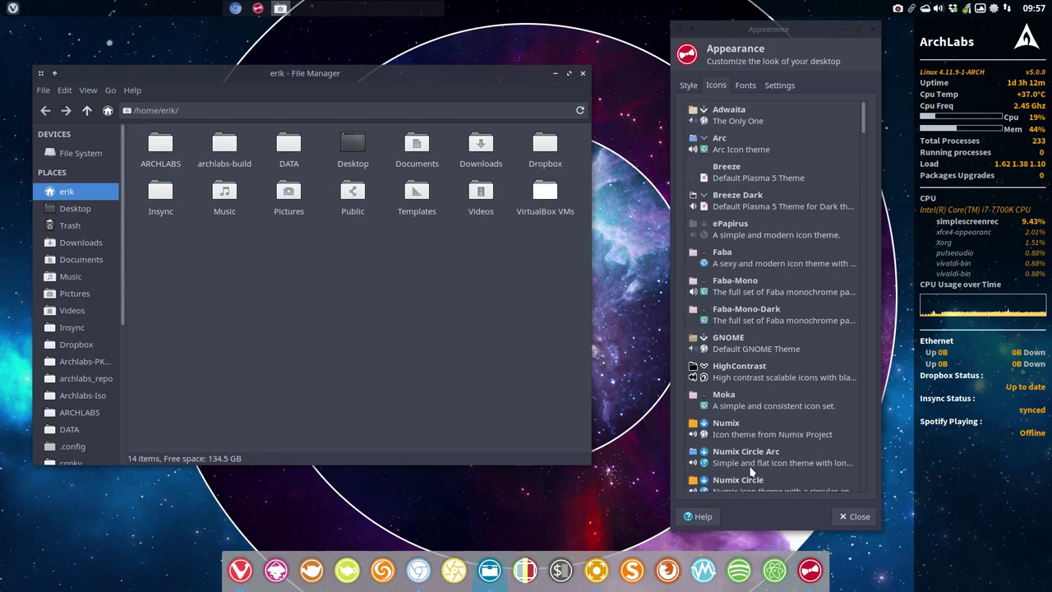
{"action": "scroll", "coordinate": [752, 241], "scroll_direction": "down", "scroll_amount": 20}
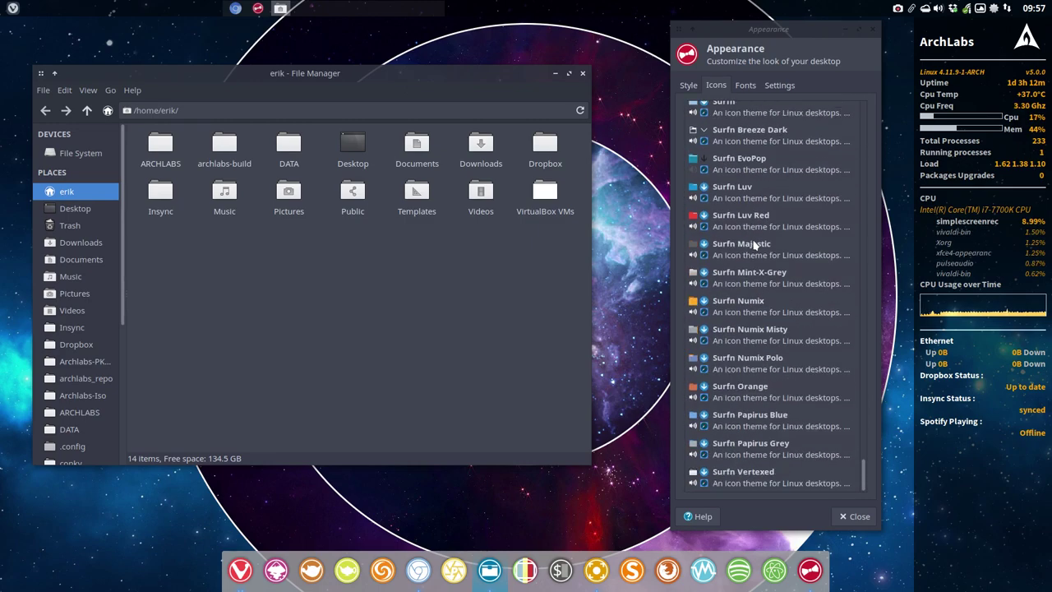
{"action": "scroll", "coordinate": [755, 244], "scroll_direction": "up", "scroll_amount": 20}
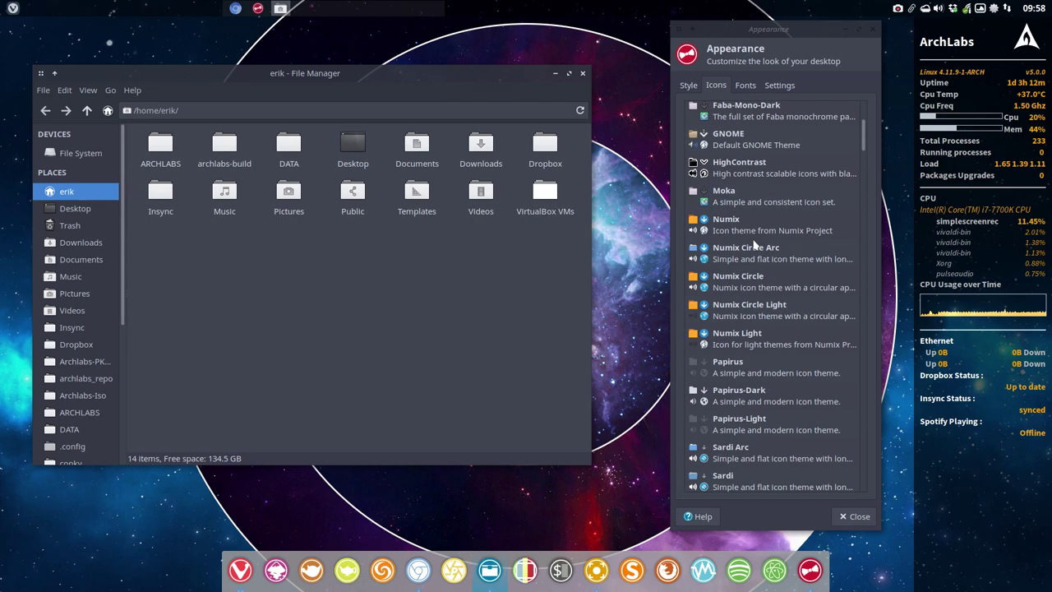
{"action": "scroll", "coordinate": [755, 244], "scroll_direction": "down", "scroll_amount": 5}
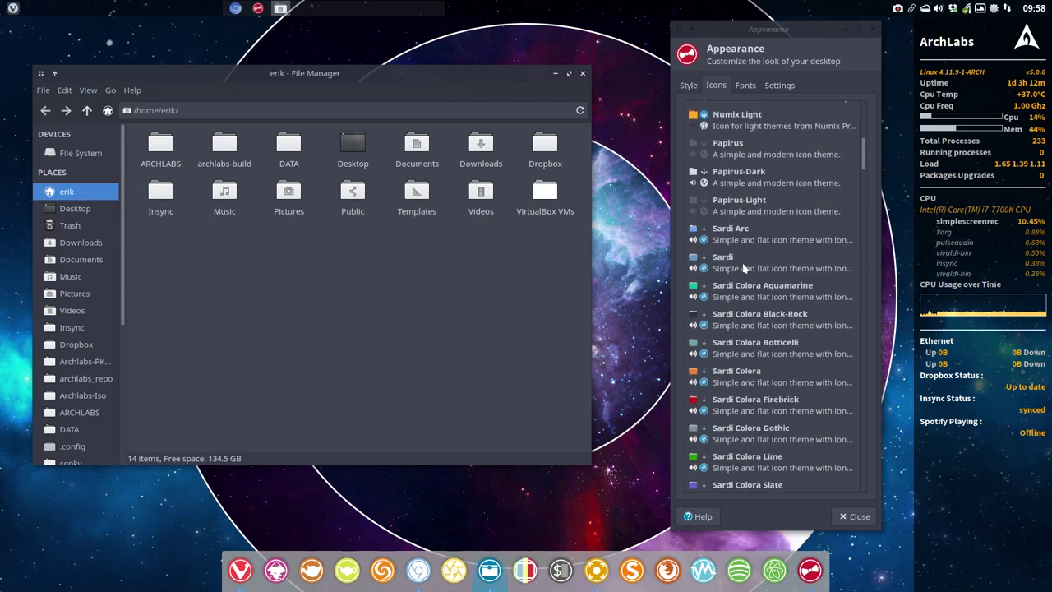
- Apply the Sardi Arc icon theme and move the file manager window closer to the Appearance window
{"action": "left_click", "coordinate": [745, 266]}
{"action": "left_click", "coordinate": [748, 238]}
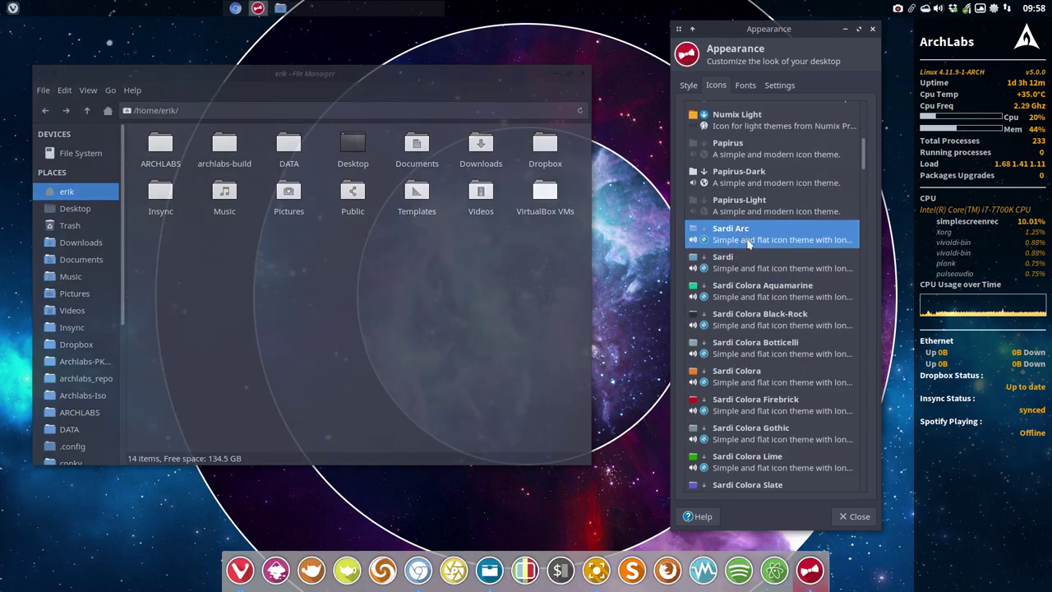
{"action": "left_click", "coordinate": [474, 304]}
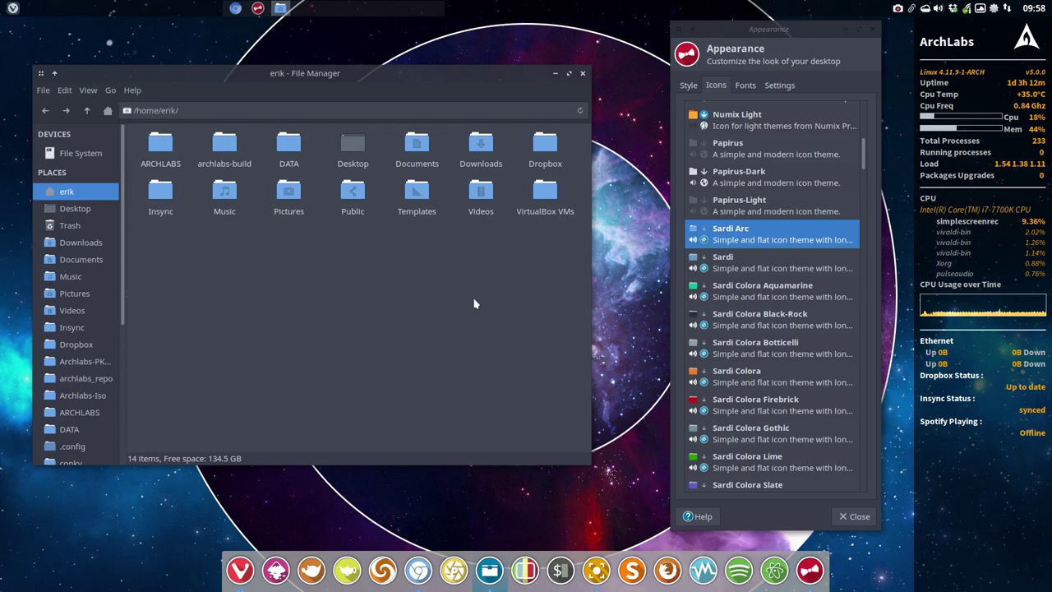
{"action": "left_click_drag", "start_coordinate": [334, 74], "coordinate": [351, 86]}
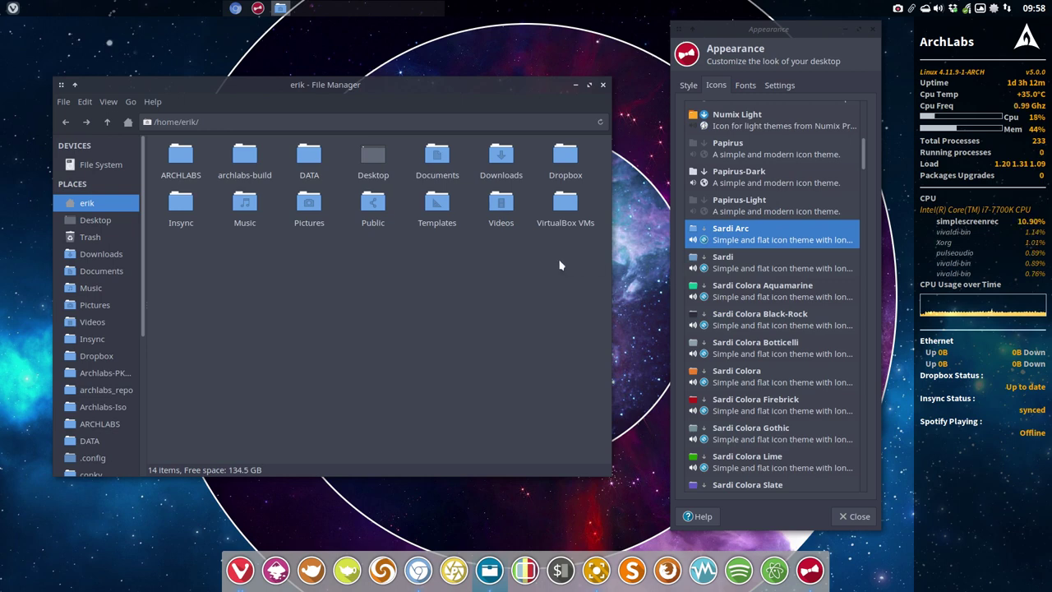
{"action": "left_click_drag", "start_coordinate": [327, 95], "coordinate": [350, 93]}
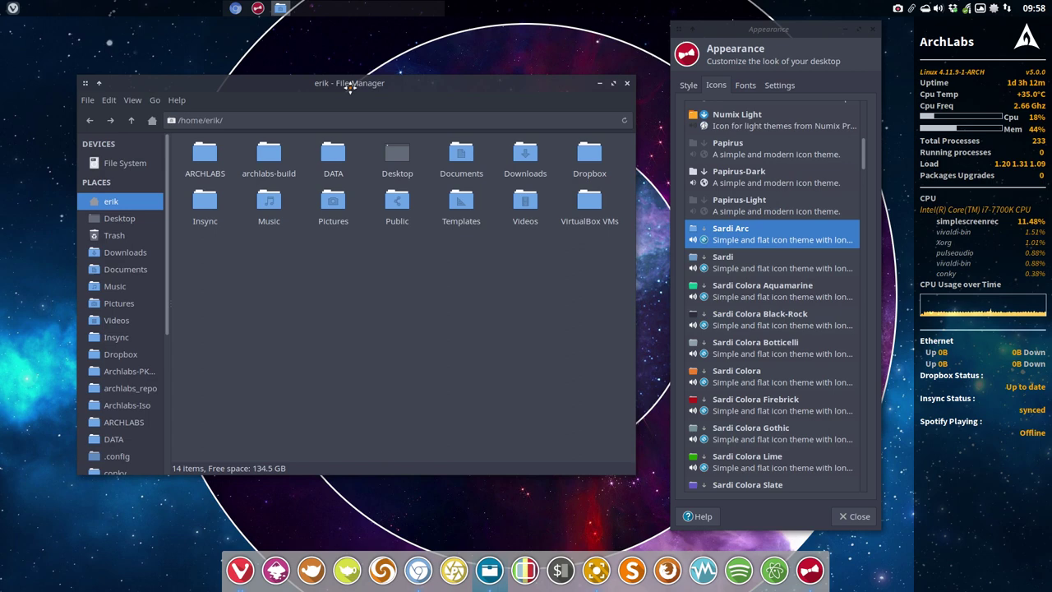
{"action": "left_click", "coordinate": [744, 241]}
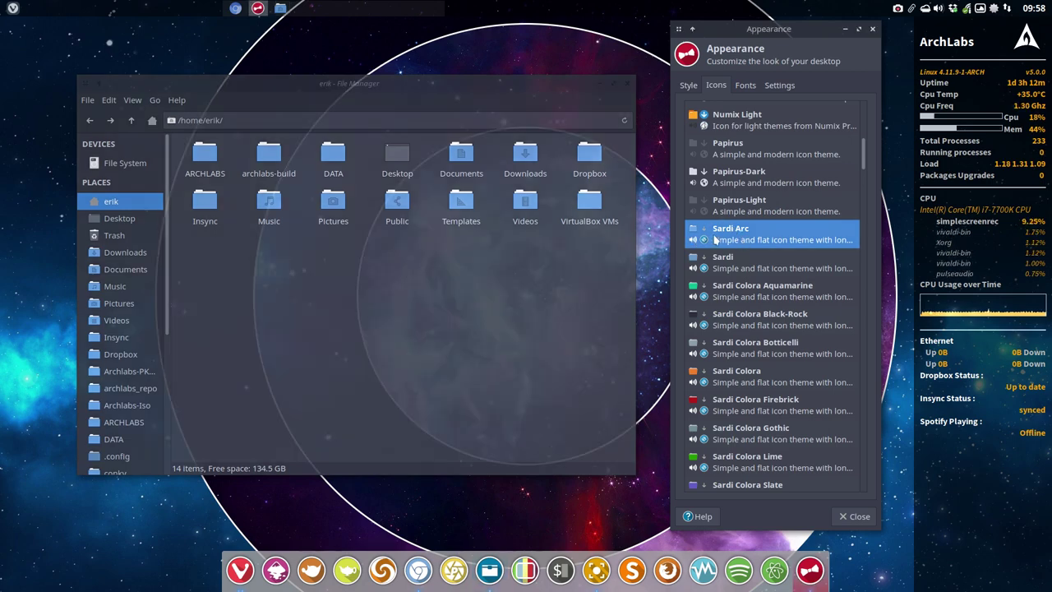
{"action": "left_click", "coordinate": [322, 284]}
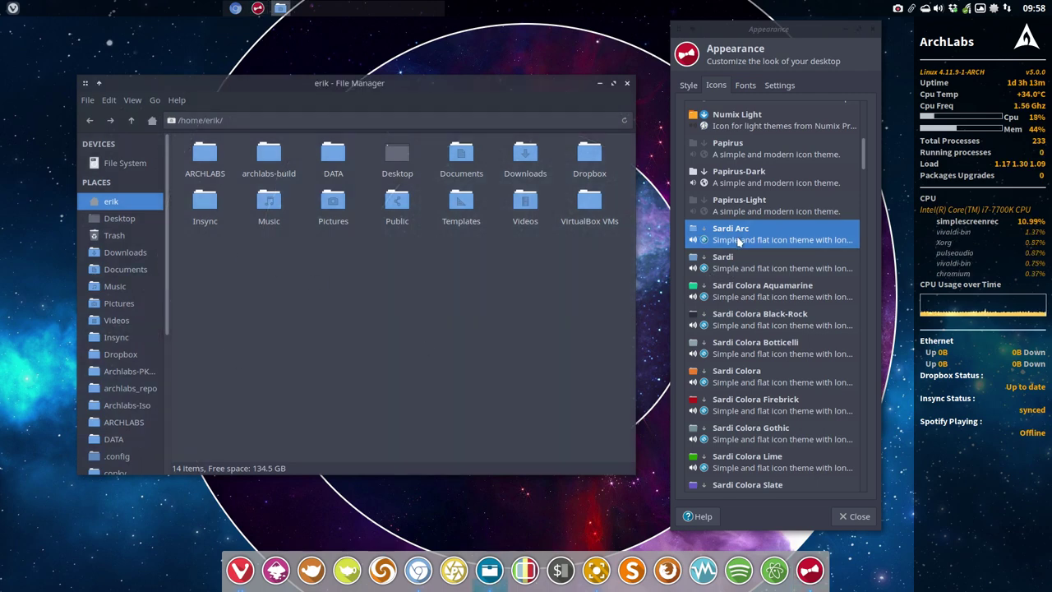
- Preview the Sardi, Sardi Colora Aquamarine and Sardi Colora Black-Rock icon themes on the home folder
{"action": "left_click", "coordinate": [736, 261]}
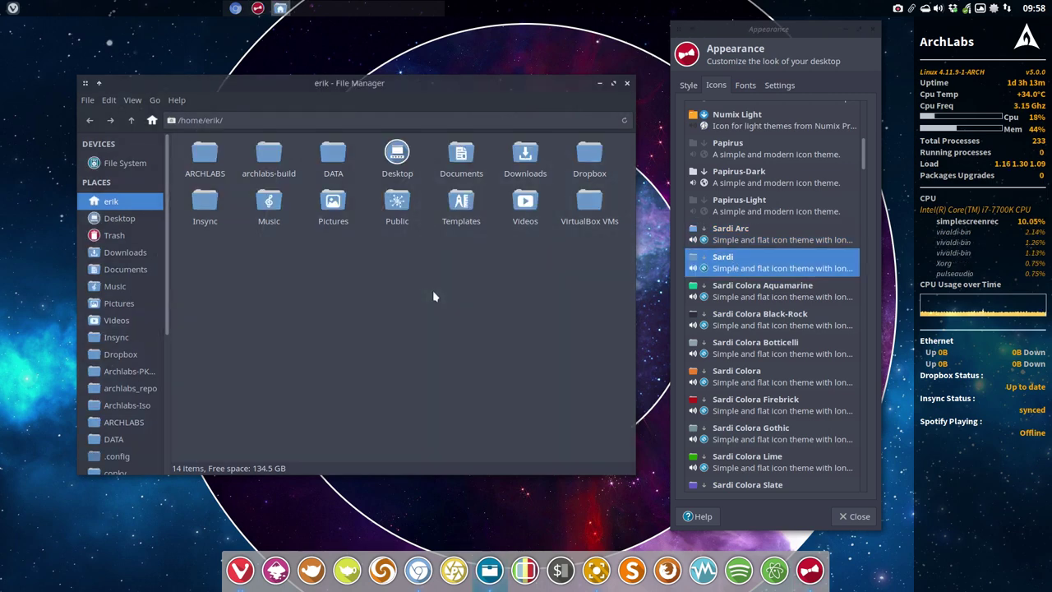
{"action": "left_click", "coordinate": [764, 295]}
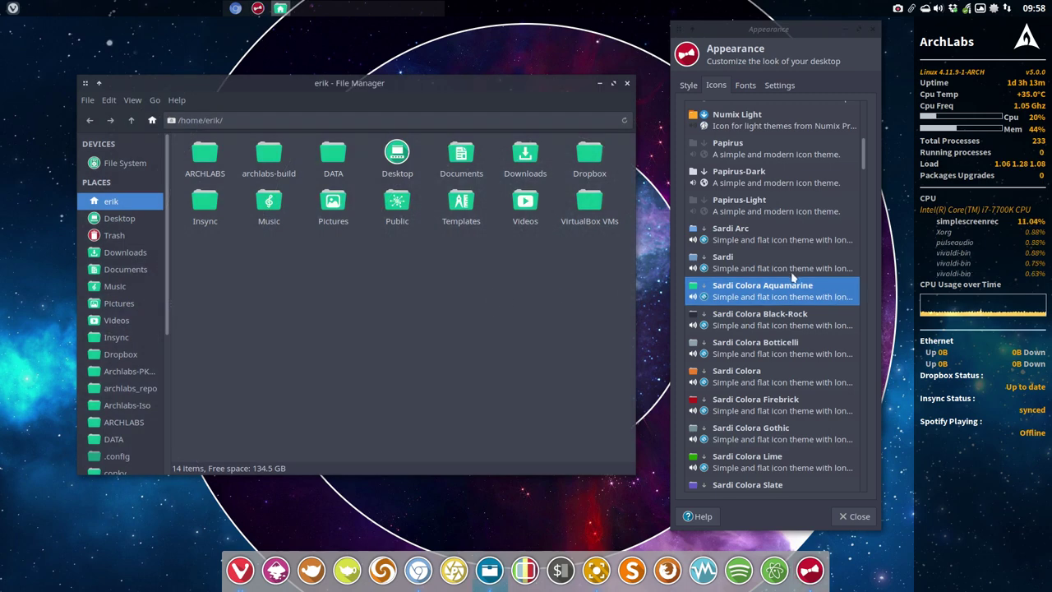
{"action": "left_click", "coordinate": [783, 297]}
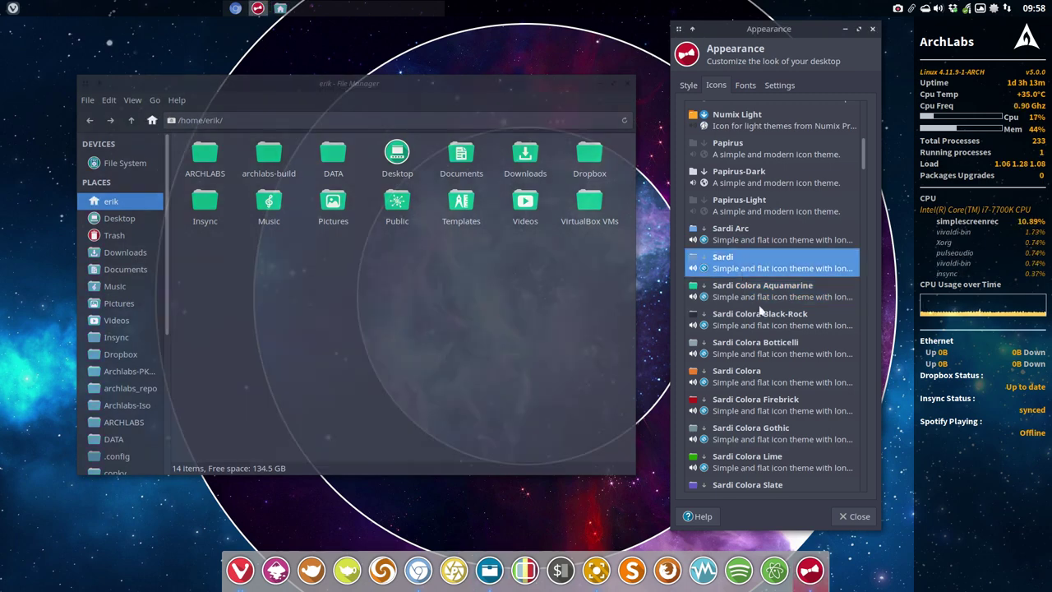
{"action": "left_click", "coordinate": [470, 304]}
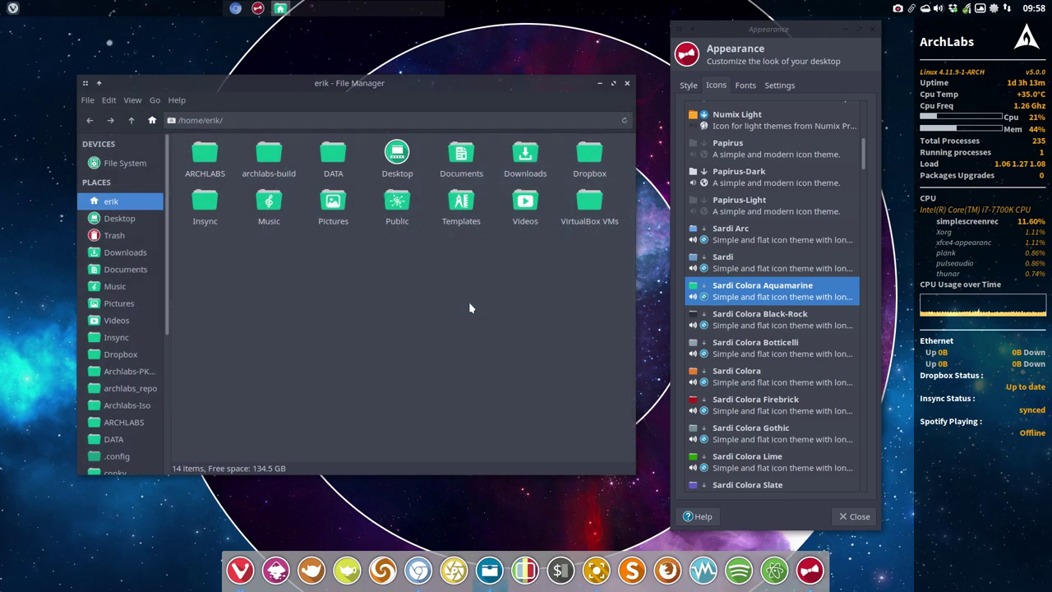
{"action": "left_click", "coordinate": [738, 319]}
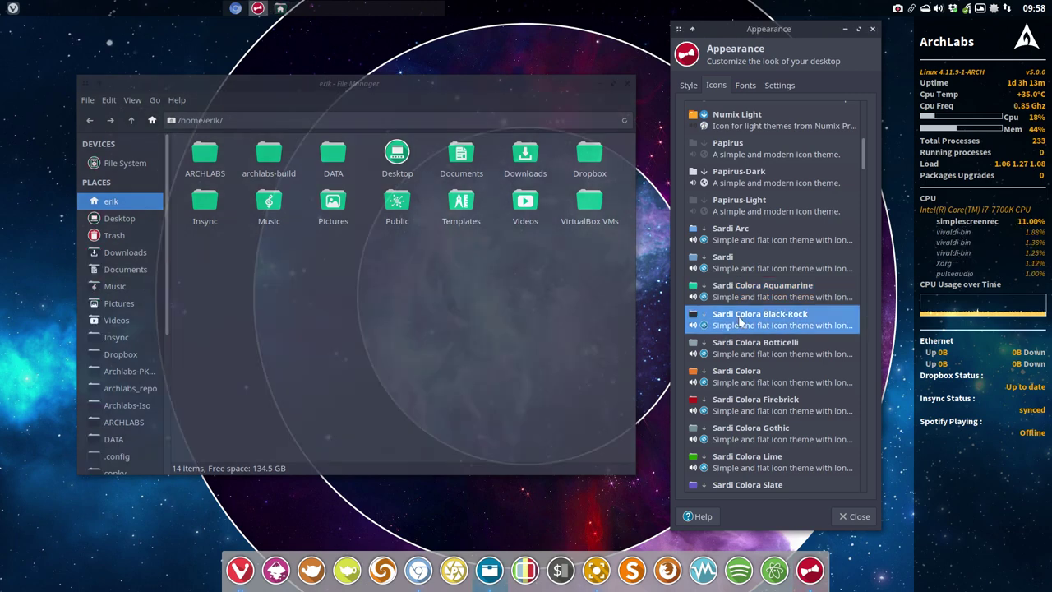
{"action": "left_click", "coordinate": [459, 323]}
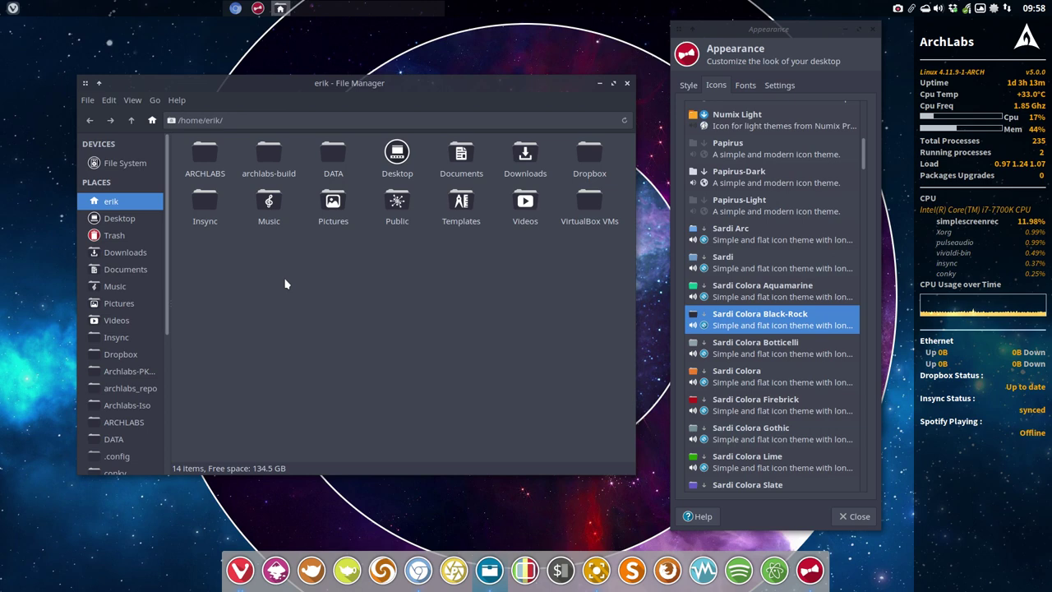
- Try the Arc-Darker style for the desktop and return to the Arc-Dark style
{"action": "key", "text": "super+space"}
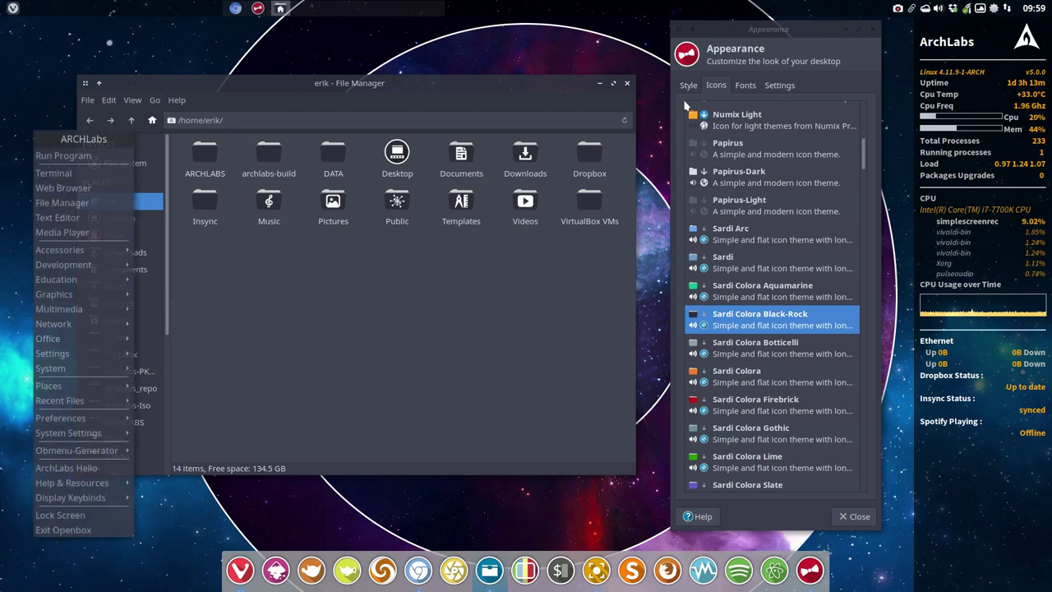
{"action": "left_click", "coordinate": [688, 84]}
{"action": "left_click", "coordinate": [688, 85]}
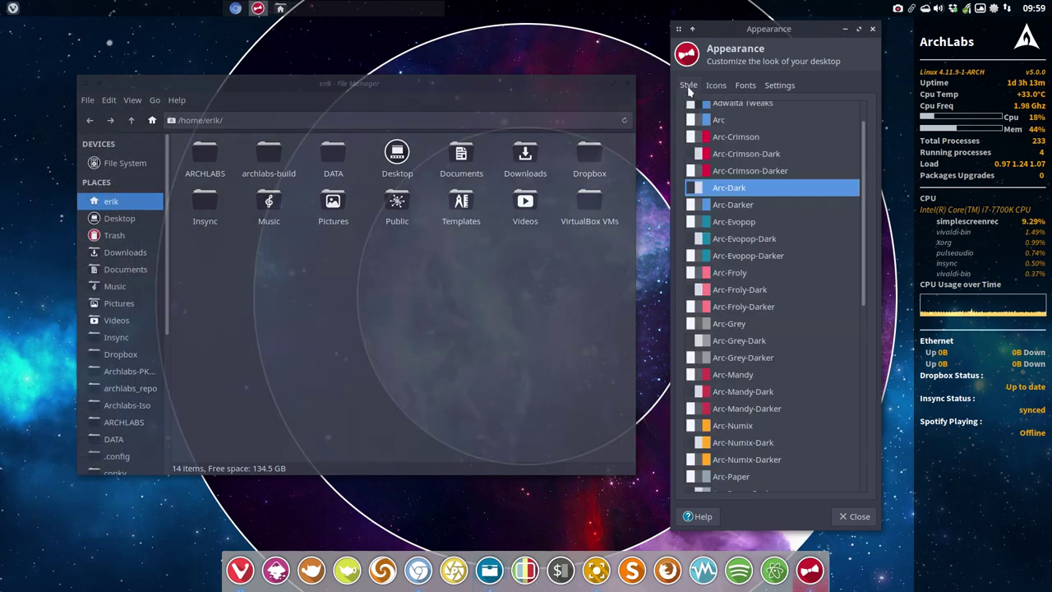
{"action": "left_click", "coordinate": [729, 206]}
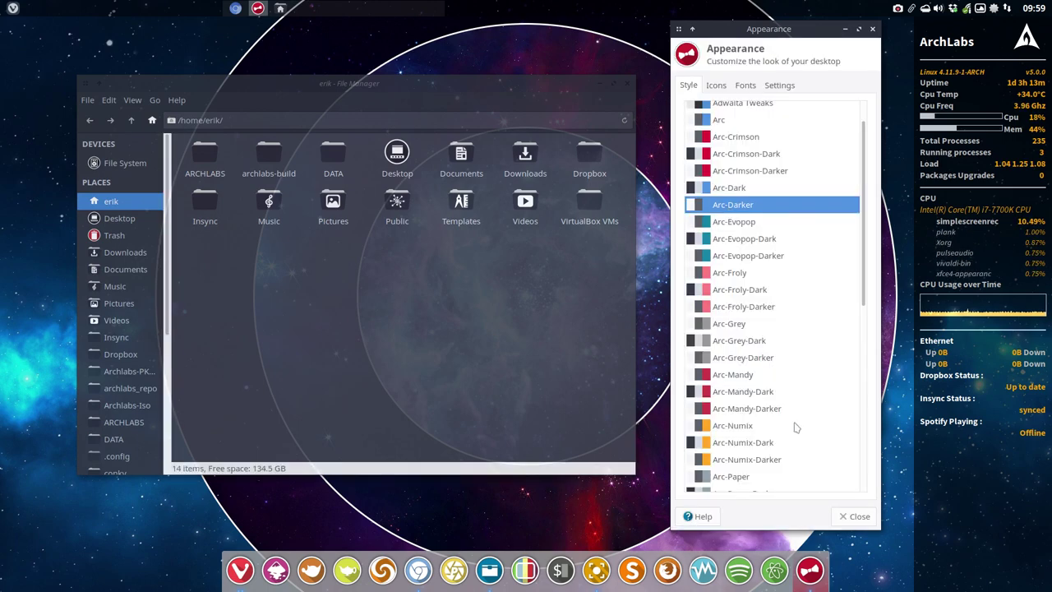
{"action": "left_click", "coordinate": [728, 189]}
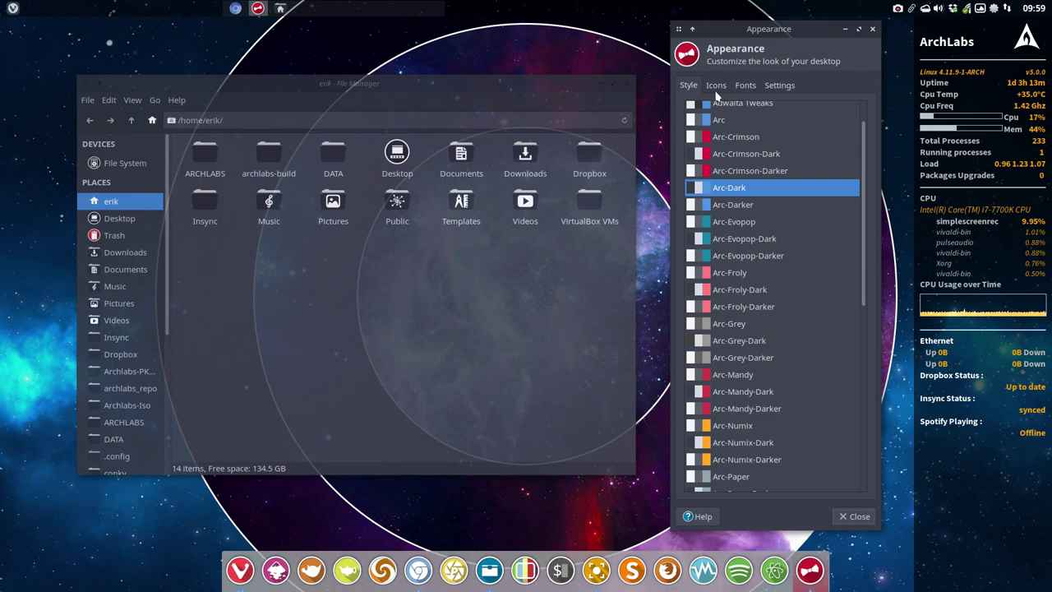
- Return to the icon themes and preview Sardi Colora Botticelli and Sardi Colora on the home folder
{"action": "left_click", "coordinate": [716, 86]}
{"action": "left_click", "coordinate": [750, 350]}
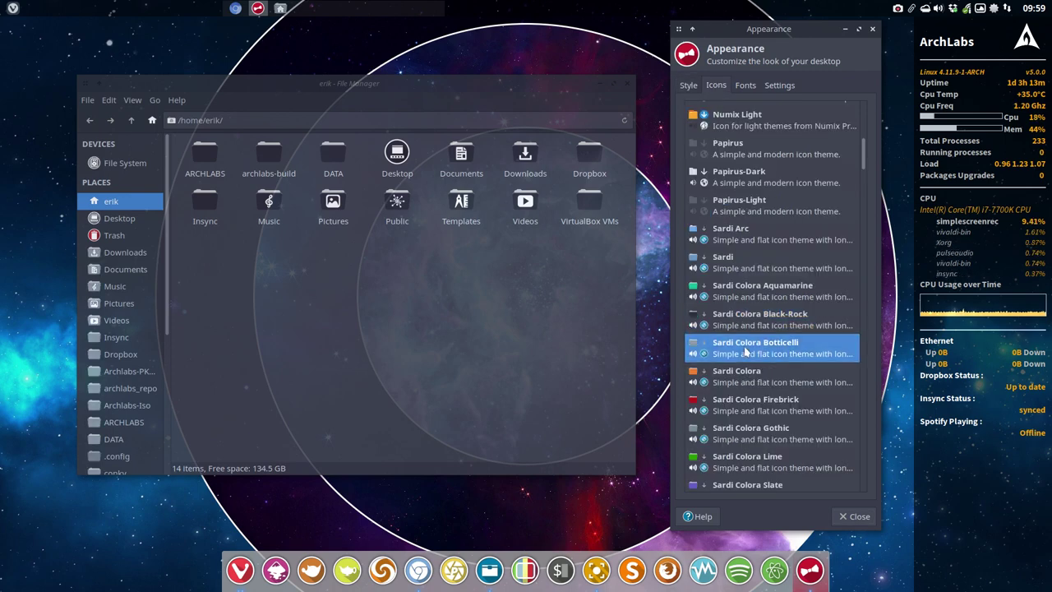
{"action": "left_click", "coordinate": [419, 304]}
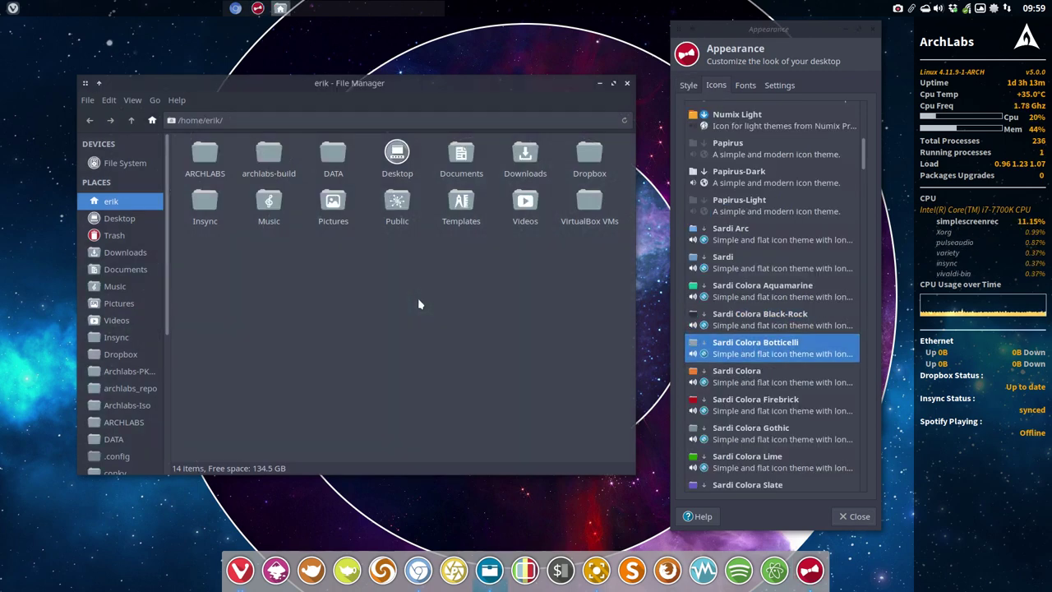
{"action": "left_click", "coordinate": [744, 383]}
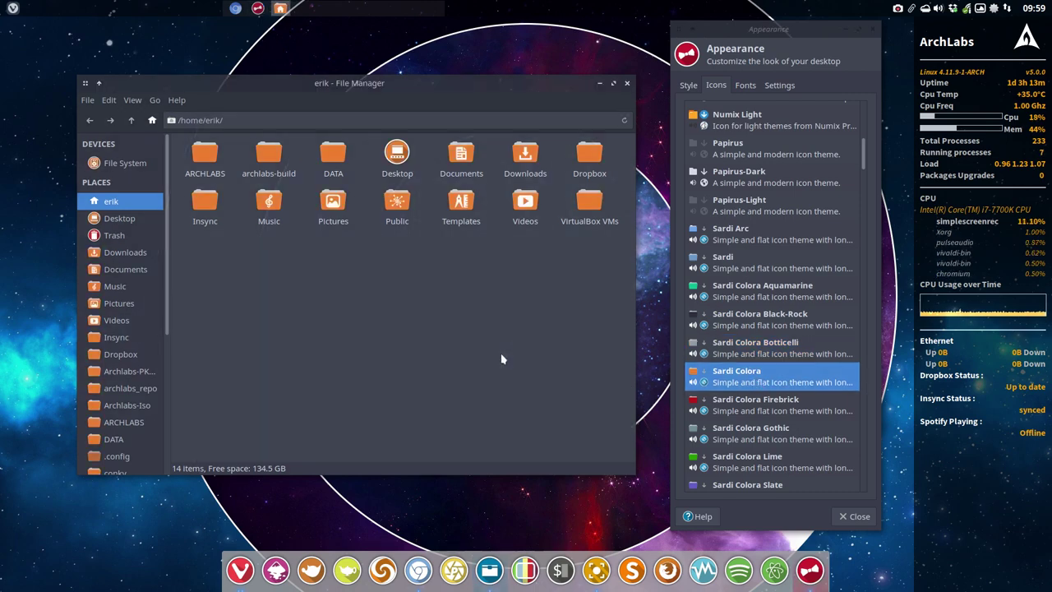
- Preview the Sardi Colora Firebrick icon theme and compare Sardi Colora Gothic with Sardi Colora Botticelli
{"action": "scroll", "coordinate": [789, 353], "scroll_direction": "down", "scroll_amount": 5}
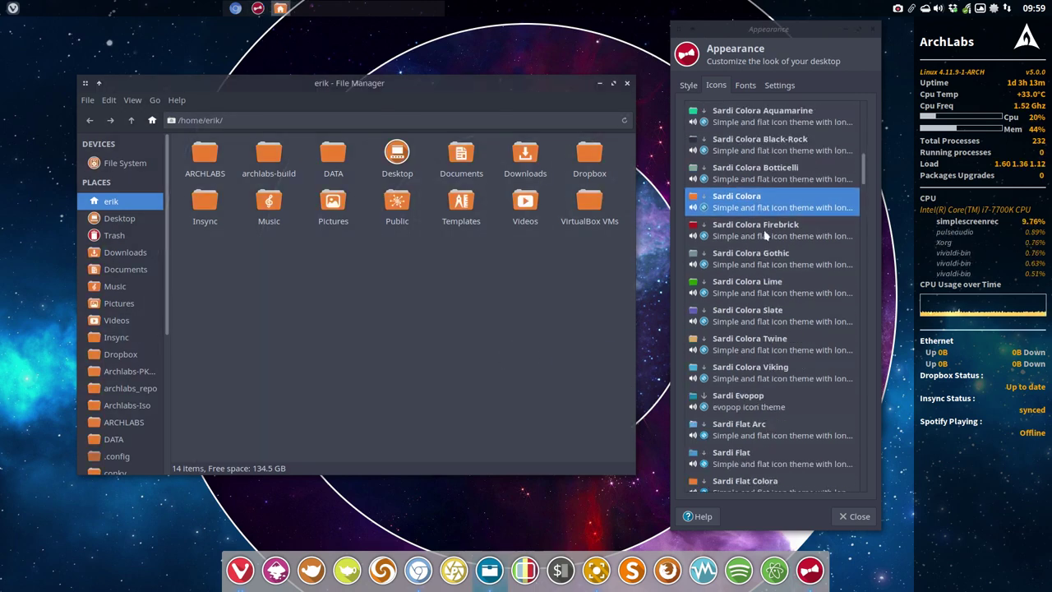
{"action": "left_click", "coordinate": [765, 233]}
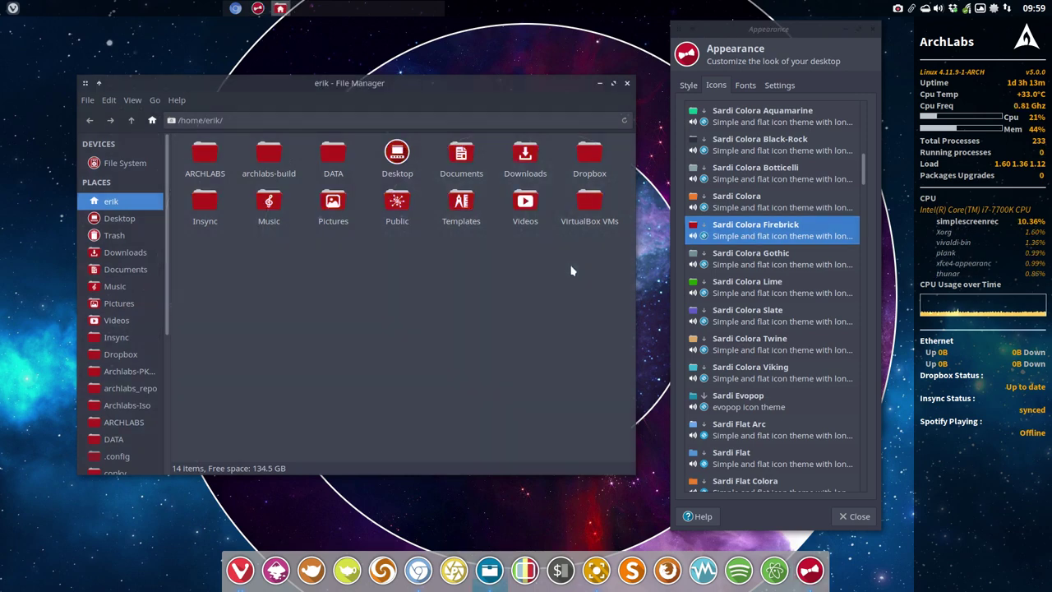
{"action": "key", "text": "Down"}
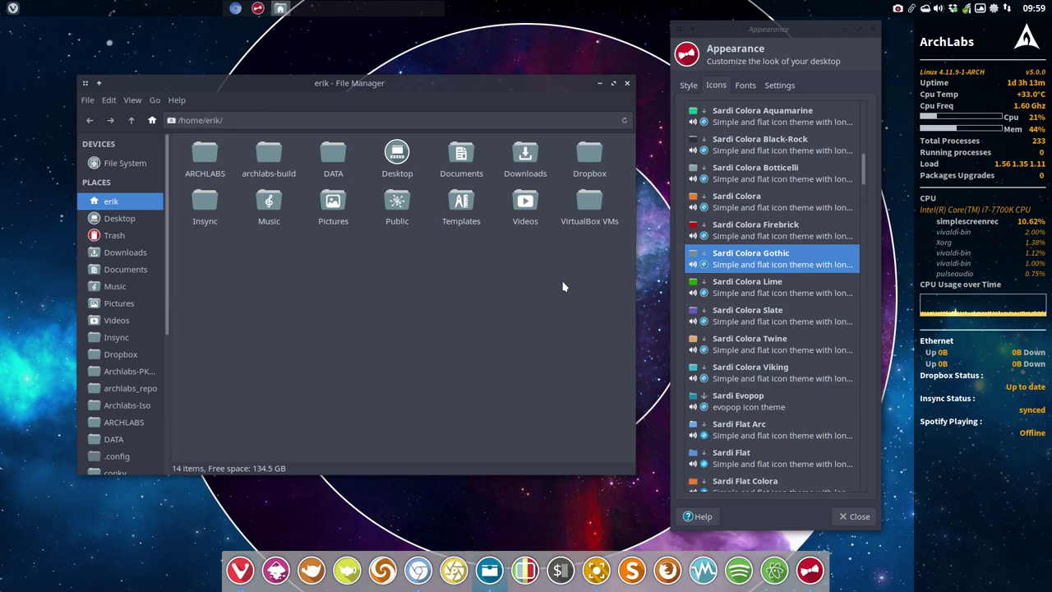
{"action": "key", "text": "Up"}
{"action": "key", "text": "Up"}
{"action": "key", "text": "Up"}
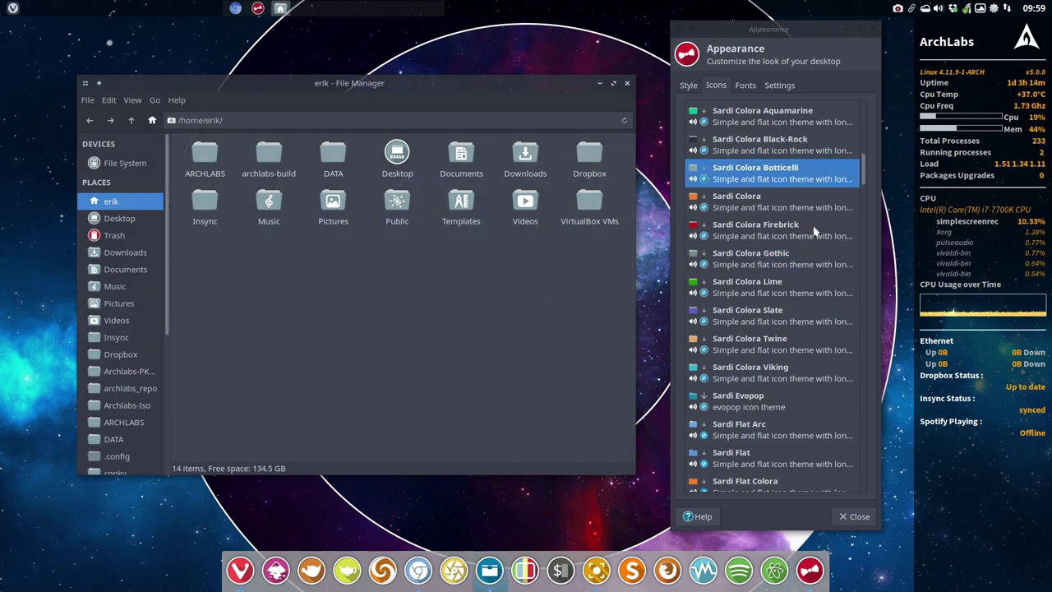
{"action": "left_click", "coordinate": [760, 261]}
{"action": "left_click", "coordinate": [524, 228]}
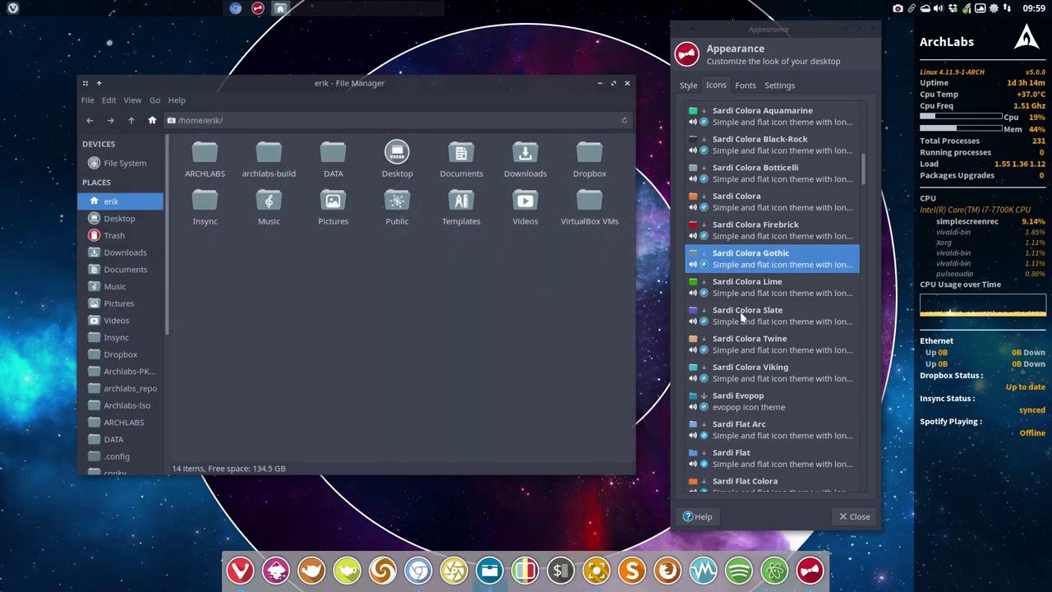
- Preview the Sardi Colora Lime, Slate, Twine and Viking icon themes one after another on the home folder
{"action": "left_click", "coordinate": [745, 296]}
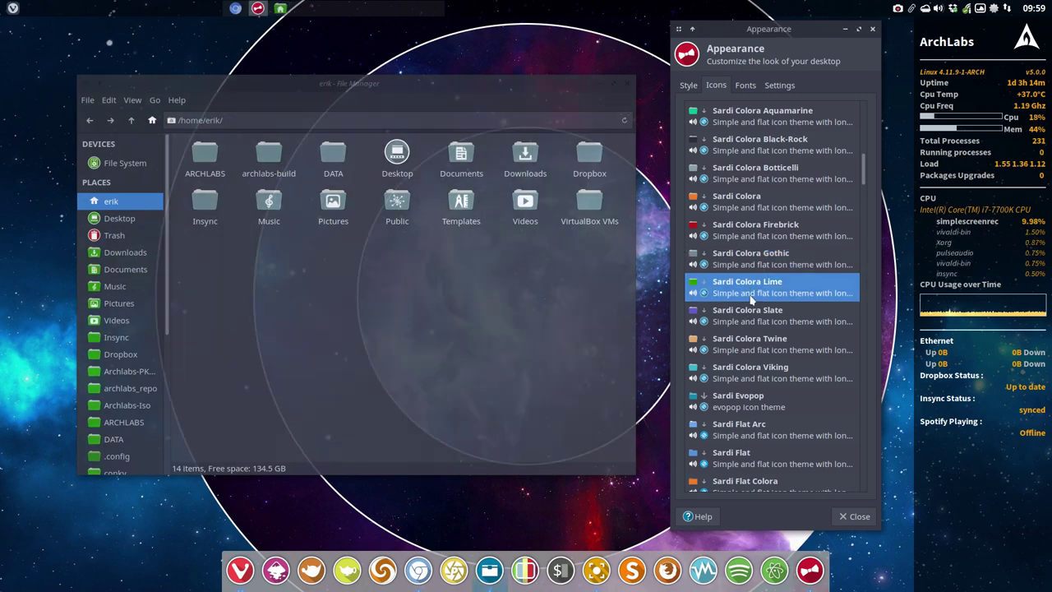
{"action": "left_click", "coordinate": [558, 291]}
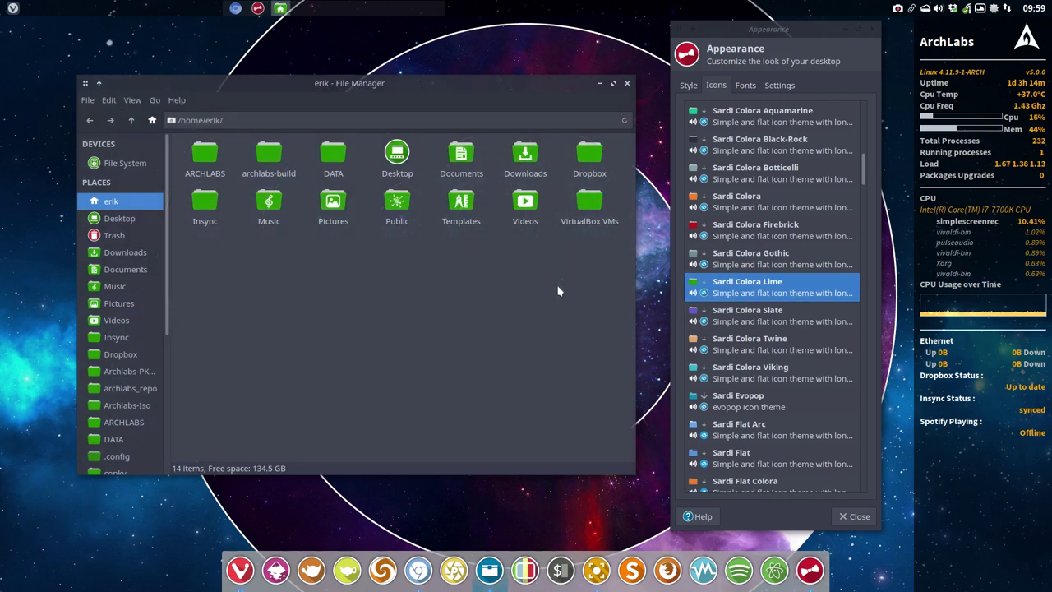
{"action": "left_click", "coordinate": [765, 316]}
{"action": "left_click", "coordinate": [598, 335]}
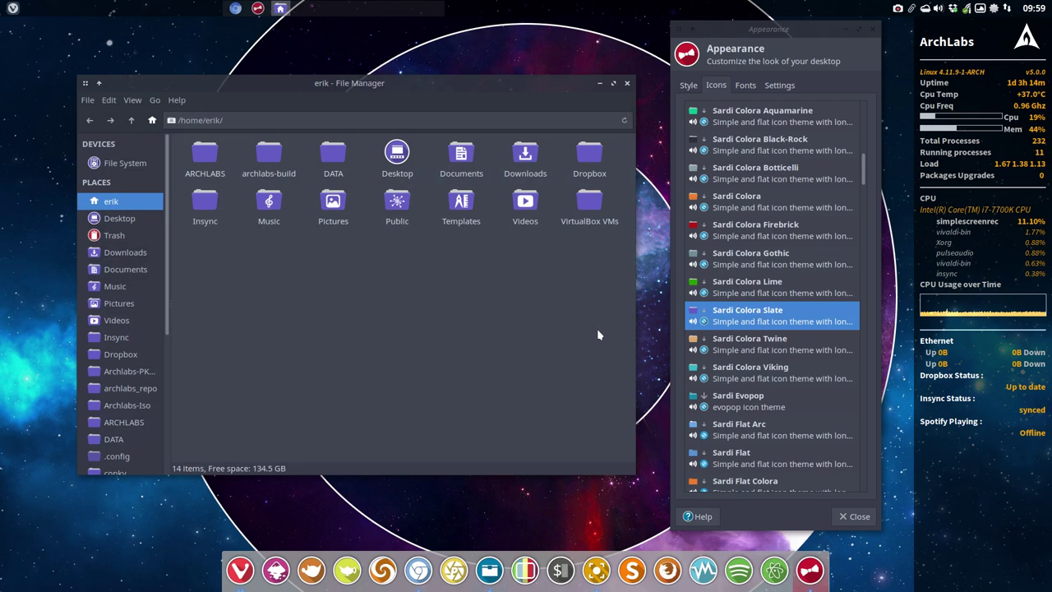
{"action": "left_click", "coordinate": [785, 345]}
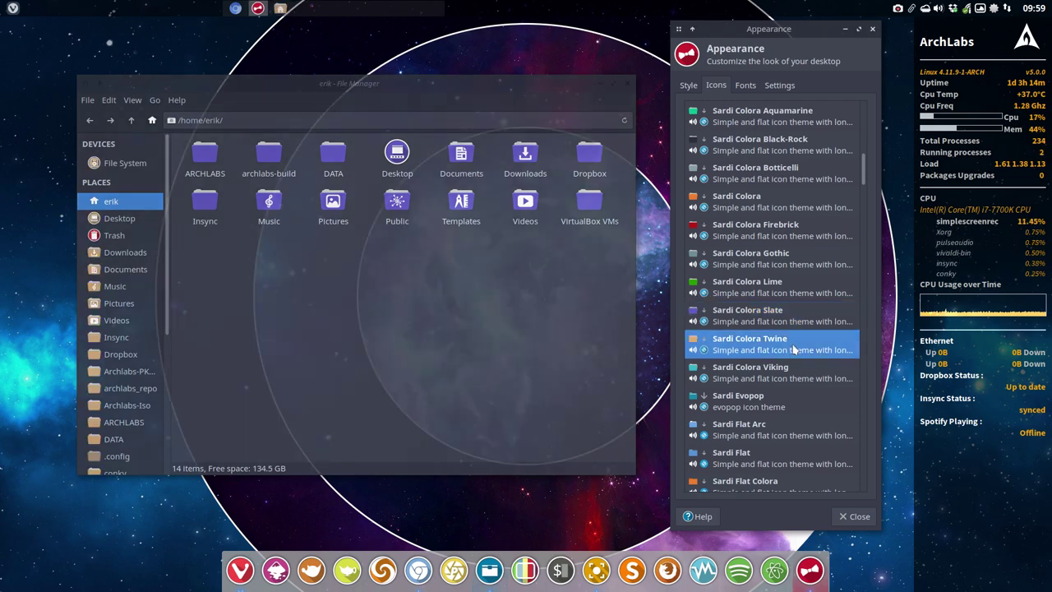
{"action": "left_click", "coordinate": [451, 370]}
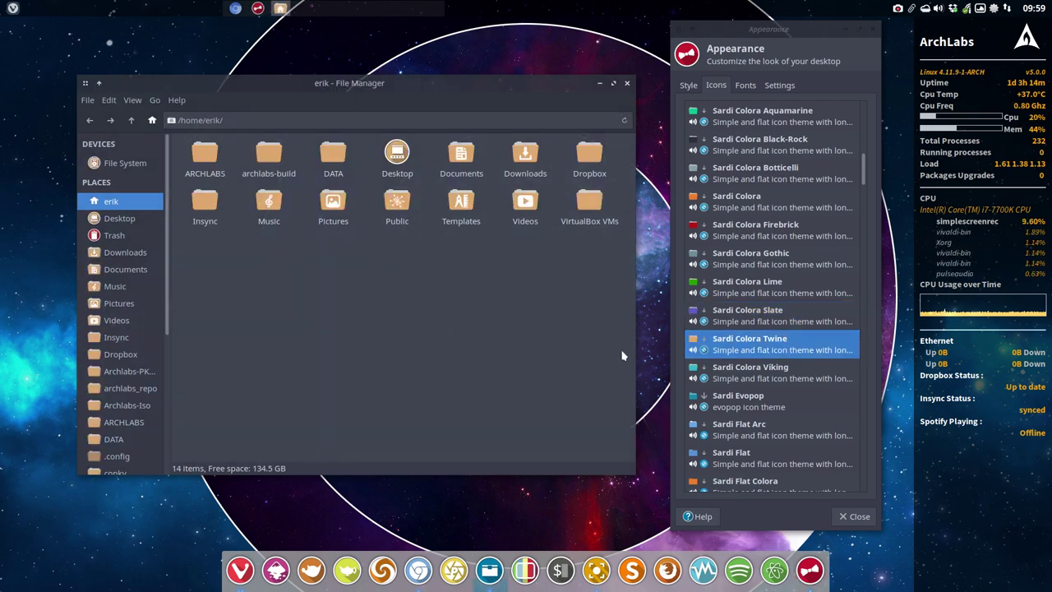
{"action": "left_click", "coordinate": [756, 372]}
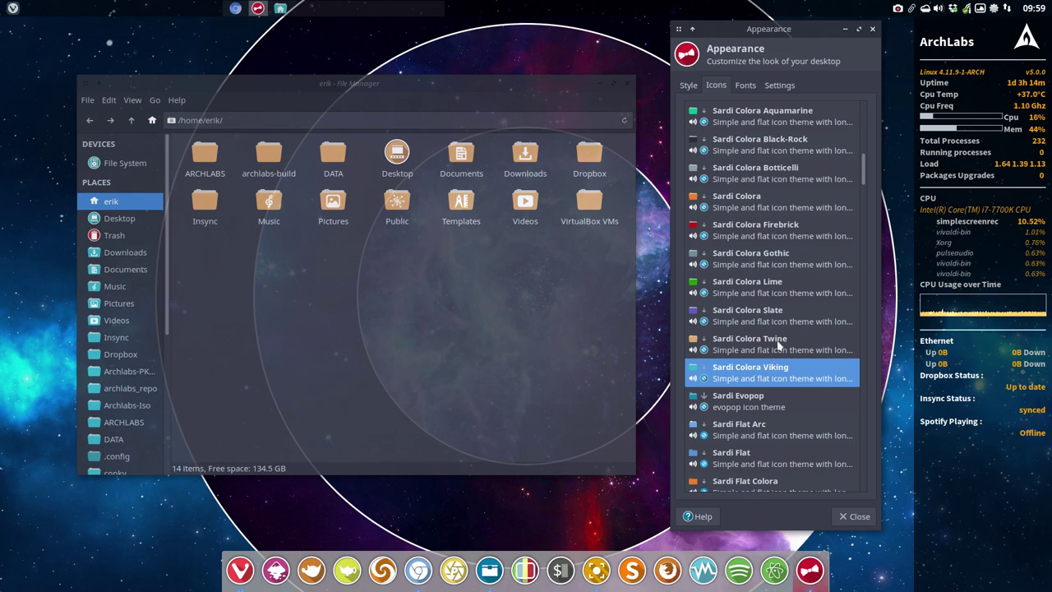
- Cycle again through the Sardi Colora, Firebrick and Gothic icon themes and end with Sardi Colora Viking applied
{"action": "left_click", "coordinate": [727, 207]}
{"action": "left_click", "coordinate": [551, 268]}
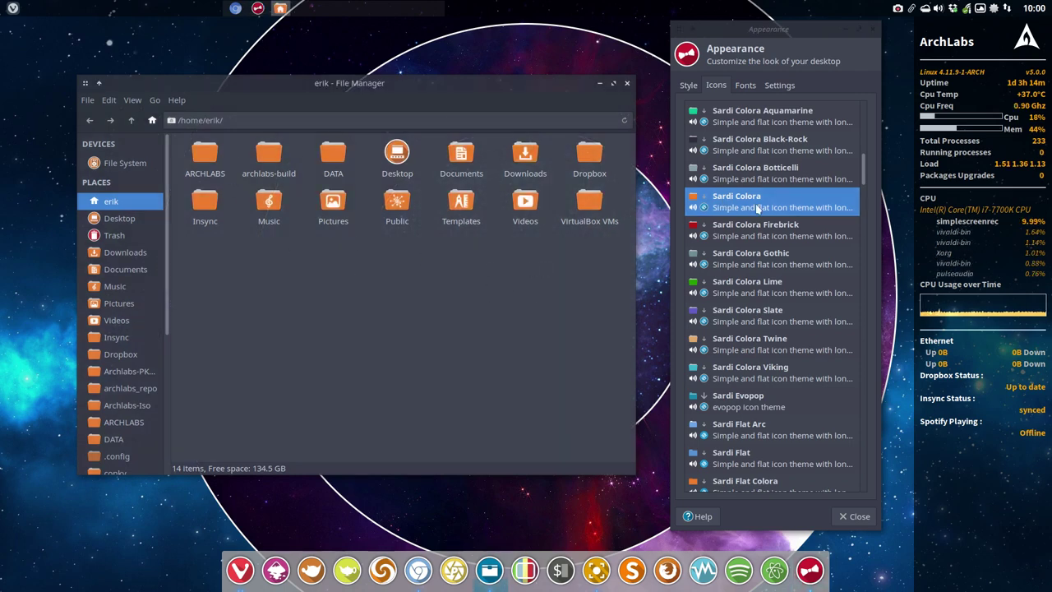
{"action": "left_click", "coordinate": [760, 238]}
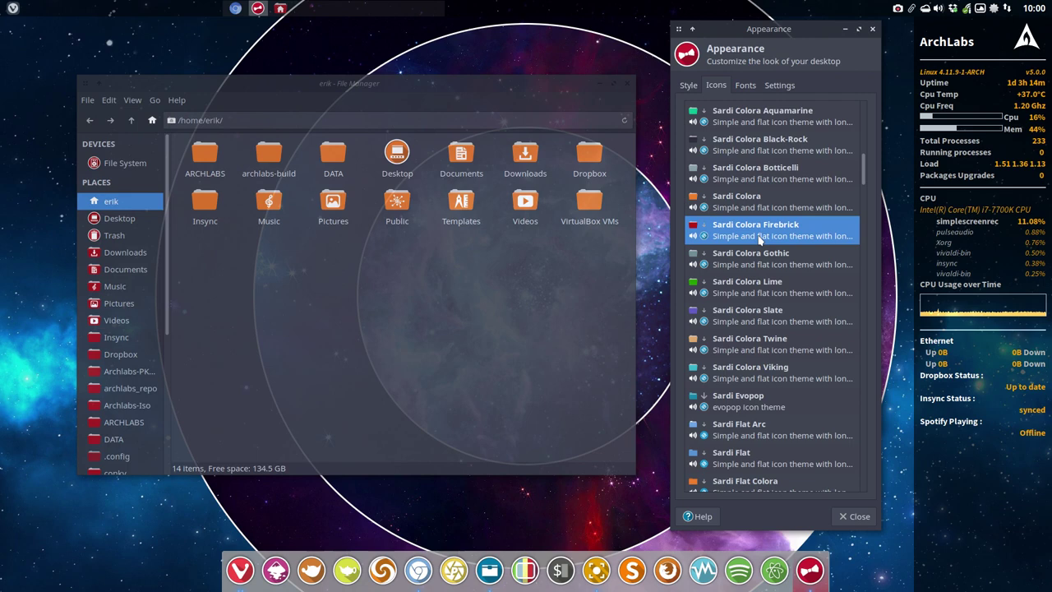
{"action": "left_click", "coordinate": [529, 308]}
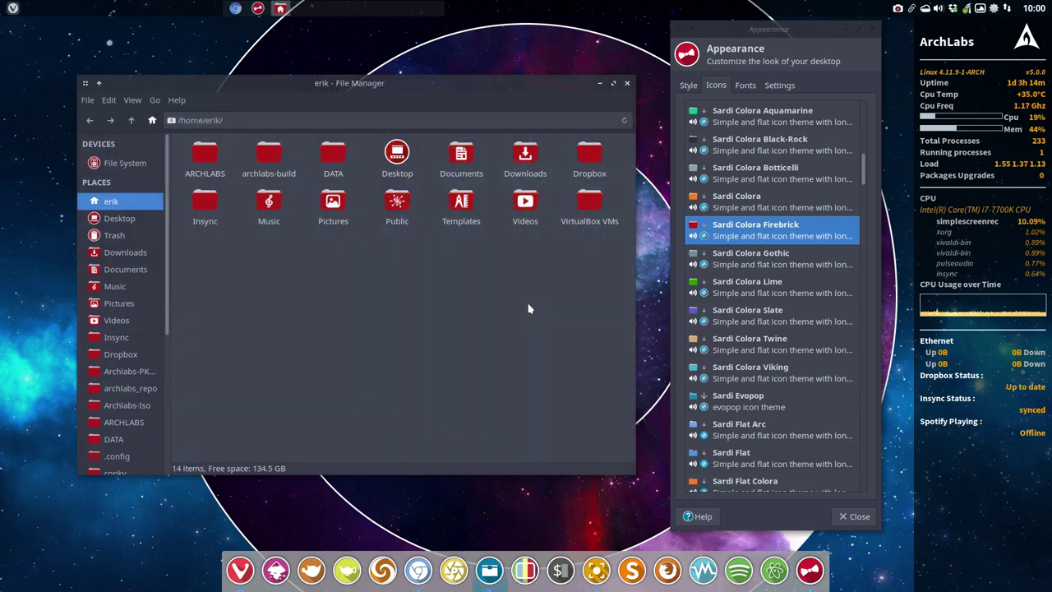
{"action": "left_click", "coordinate": [732, 263]}
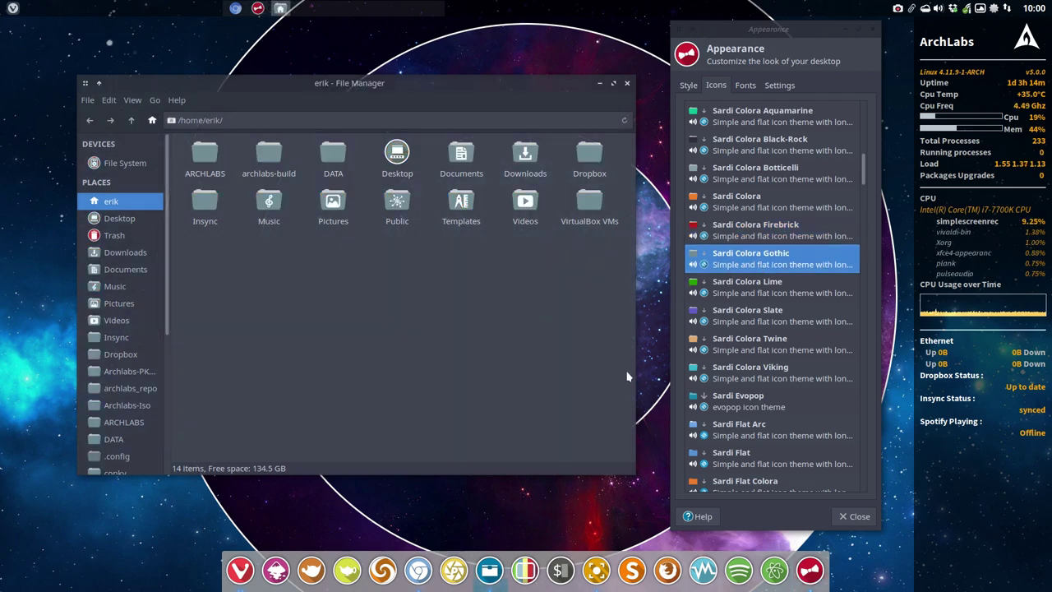
{"action": "left_click", "coordinate": [750, 372]}
{"action": "left_click", "coordinate": [544, 385]}
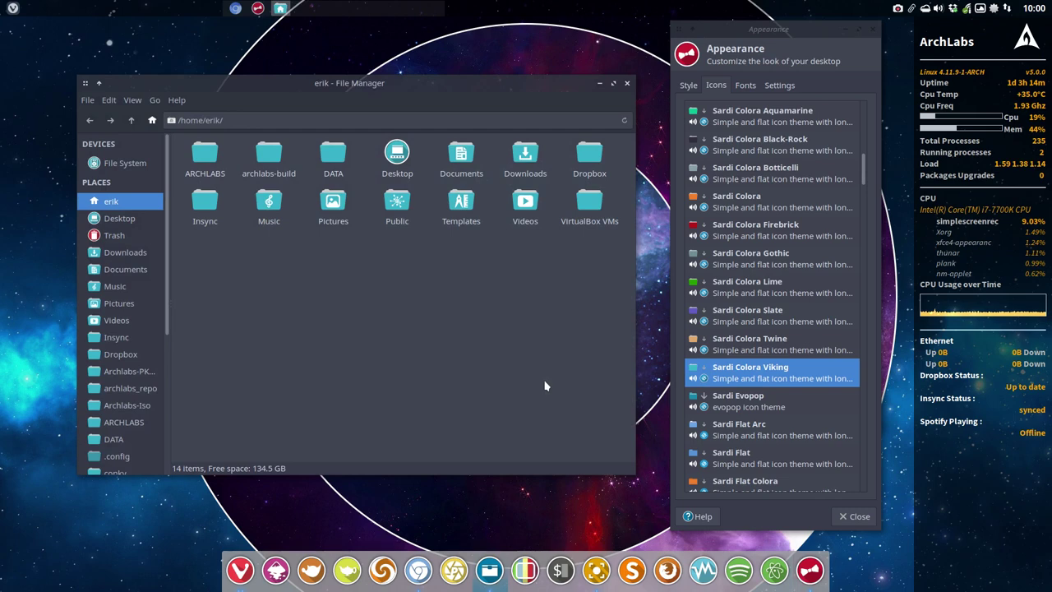
- Preview the Sardi Evopop icon theme and select all the folders in the home folder
{"action": "scroll", "coordinate": [787, 387], "scroll_direction": "down", "scroll_amount": 4}
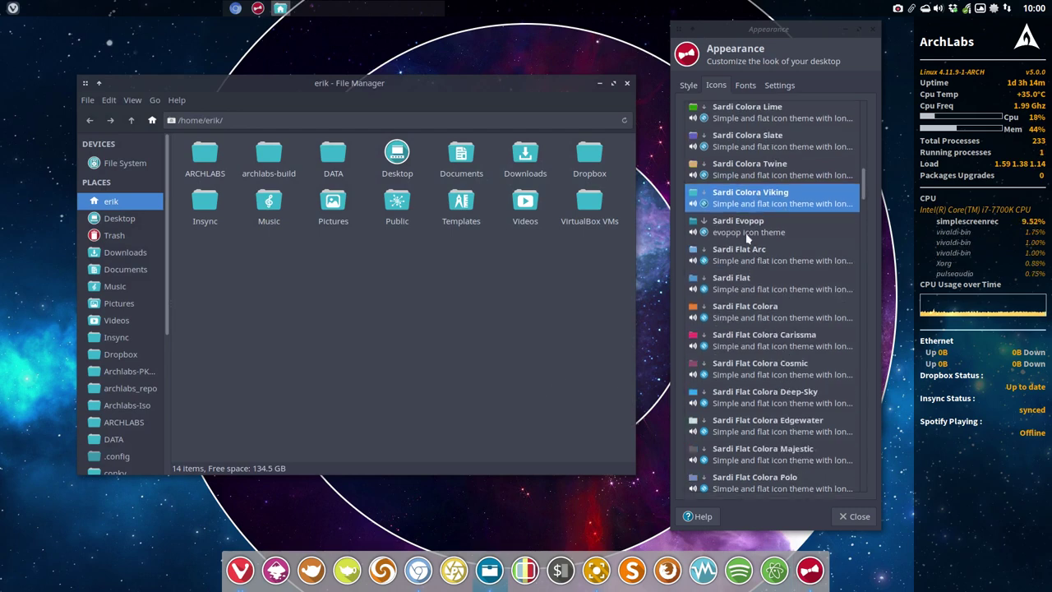
{"action": "left_click", "coordinate": [748, 226]}
{"action": "left_click", "coordinate": [499, 294]}
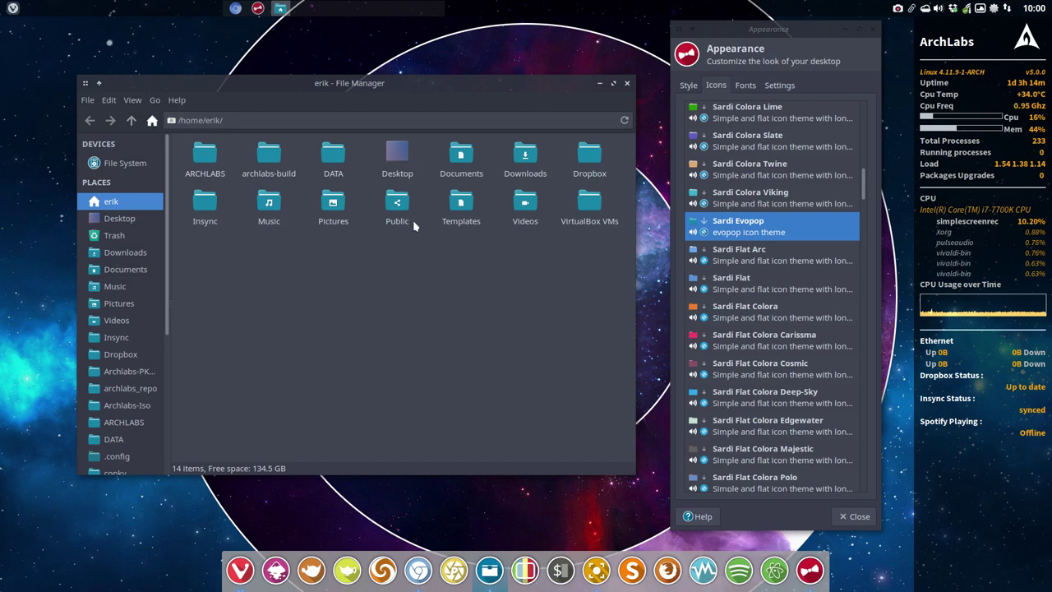
{"action": "left_click_drag", "start_coordinate": [204, 268], "coordinate": [614, 146]}
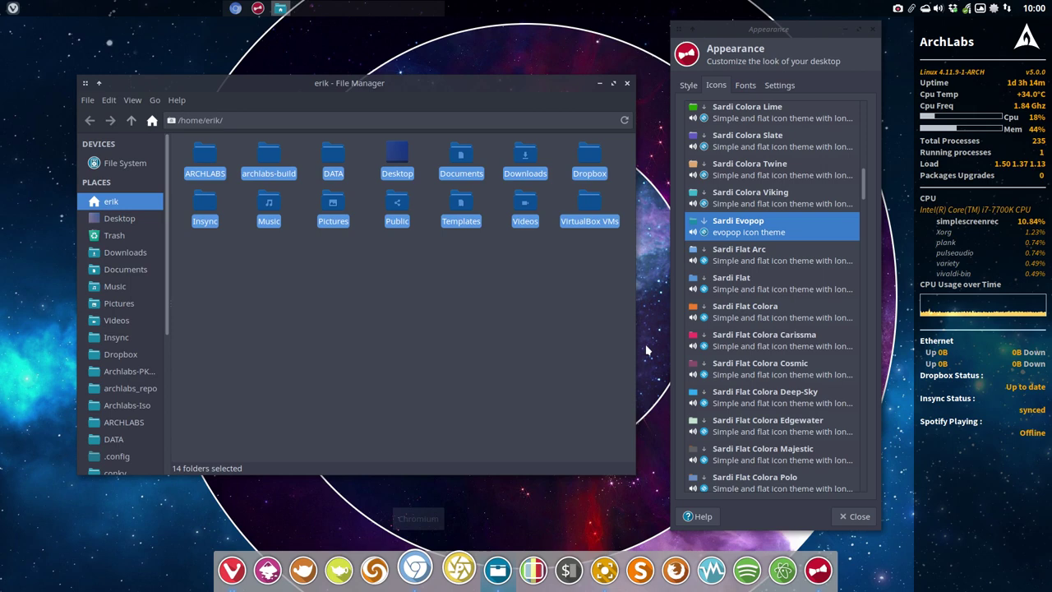
- Compare the Sardi Flat Arc and Sardi Flat icon themes on the home folder, ending with Sardi Flat applied
{"action": "left_click", "coordinate": [740, 251]}
{"action": "left_click", "coordinate": [507, 318]}
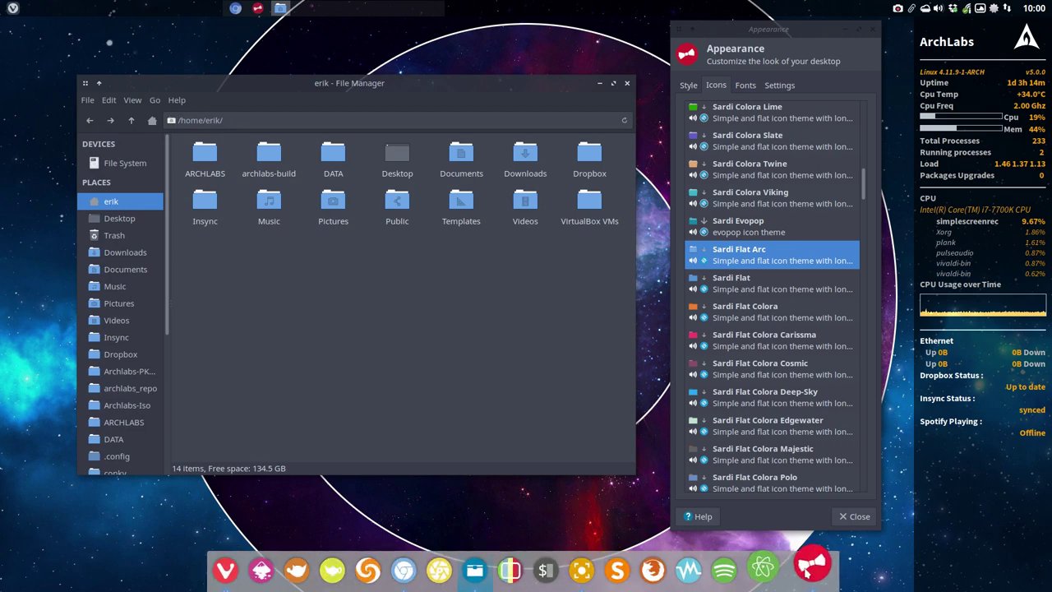
{"action": "key", "text": "Down"}
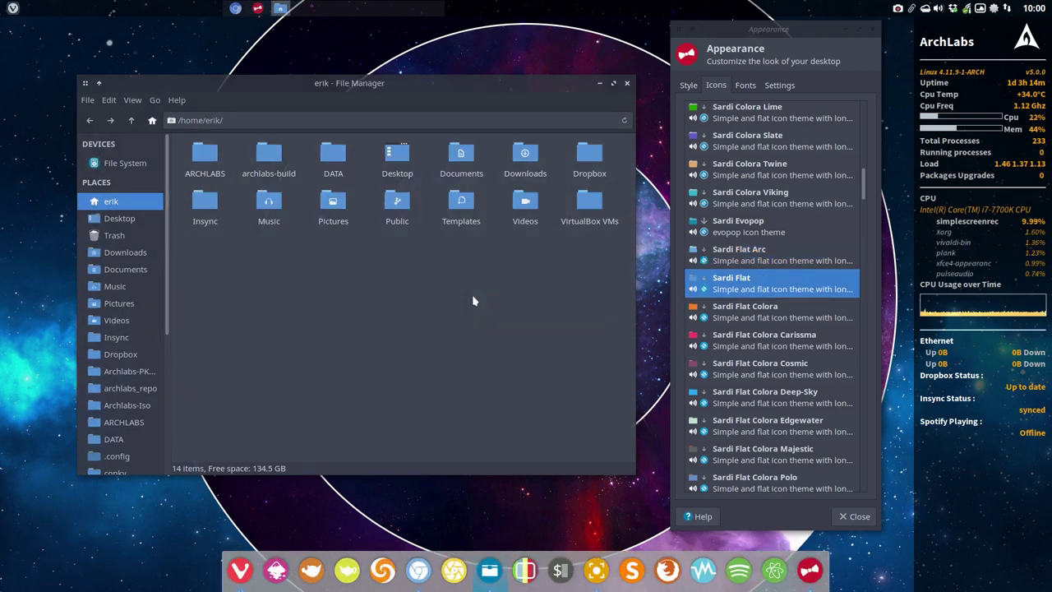
{"action": "key", "text": "Up"}
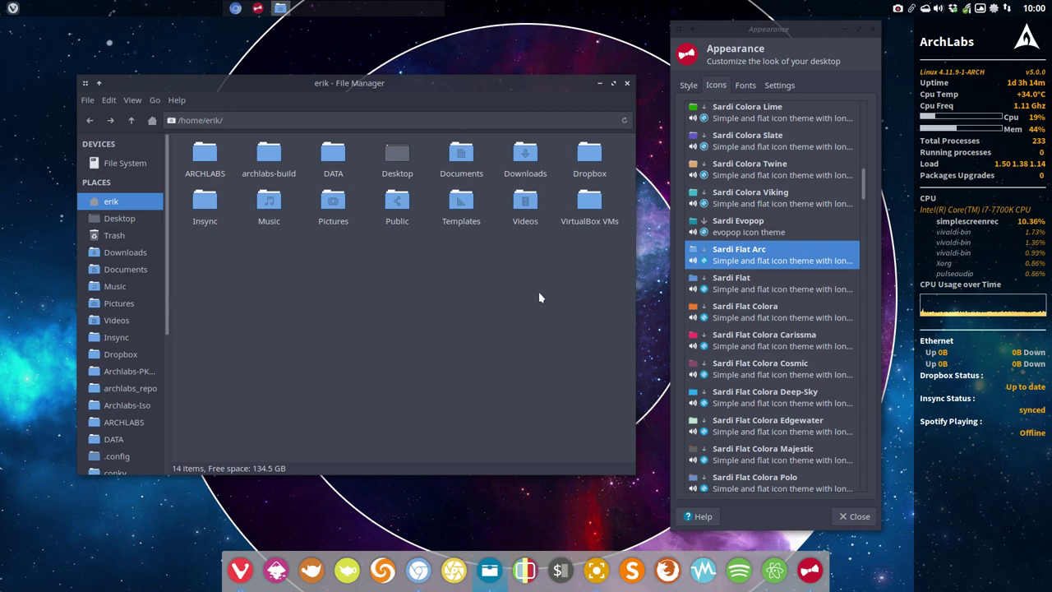
{"action": "left_click", "coordinate": [771, 293]}
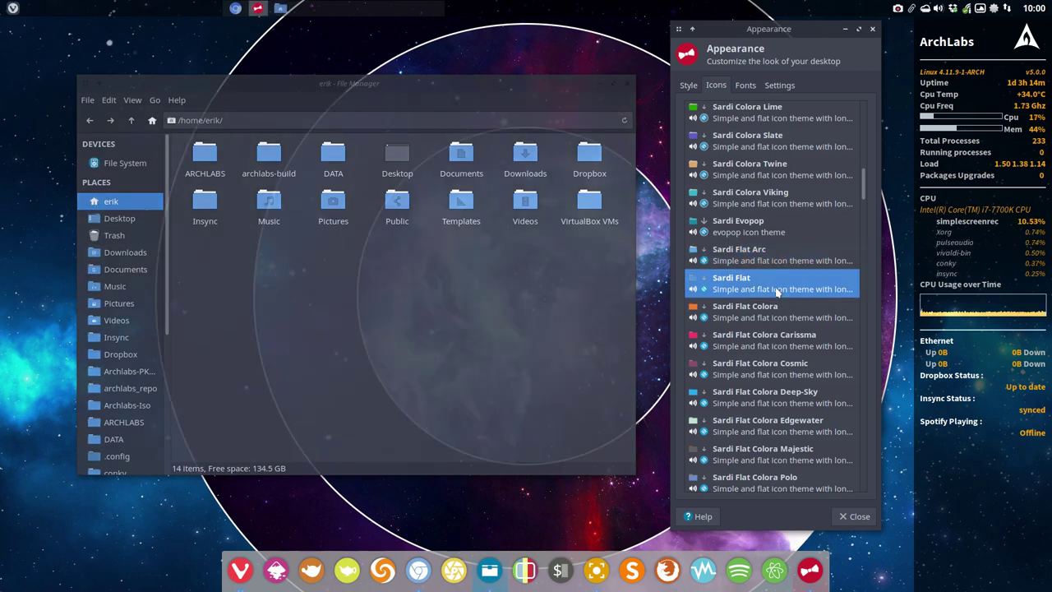
- Preview the Sardi Flat Colora, Carissma, Cosmic and Deep-Sky icon themes one after another on the home folder
{"action": "left_click", "coordinate": [744, 317]}
{"action": "left_click", "coordinate": [563, 330]}
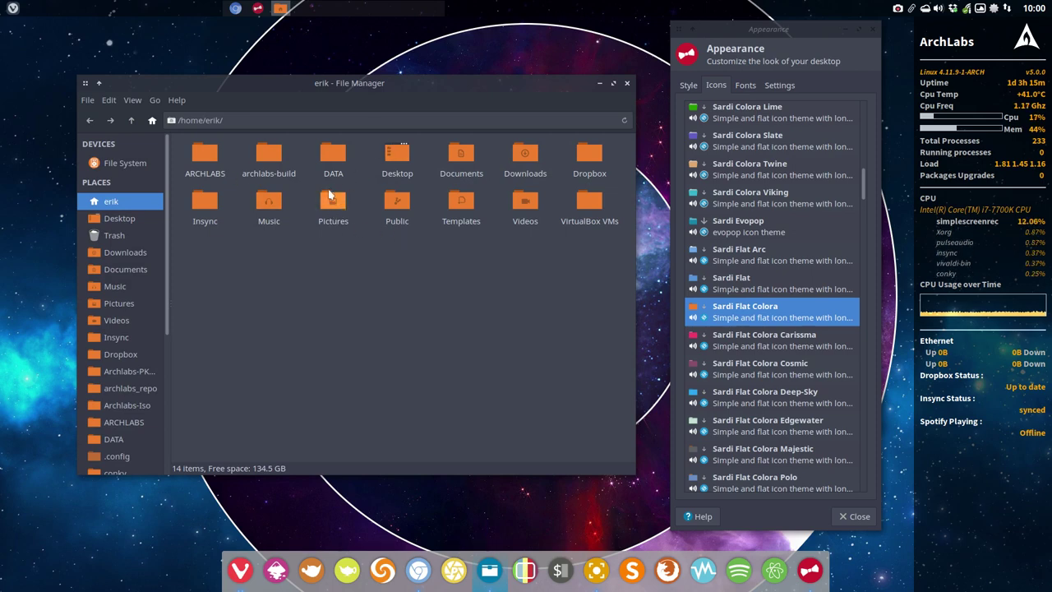
{"action": "left_click", "coordinate": [749, 330]}
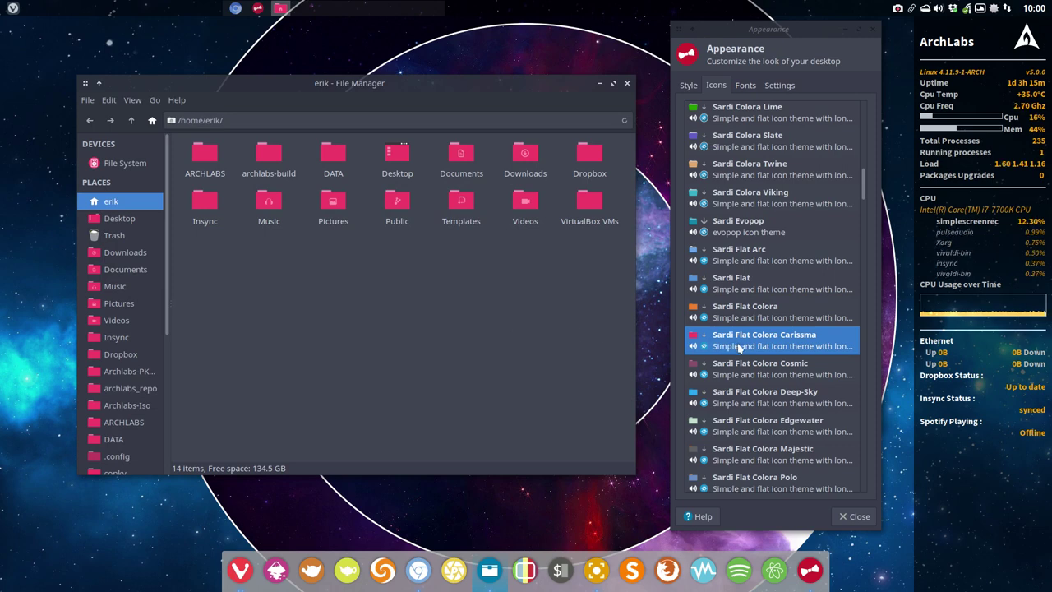
{"action": "left_click", "coordinate": [757, 368]}
{"action": "left_click", "coordinate": [464, 330]}
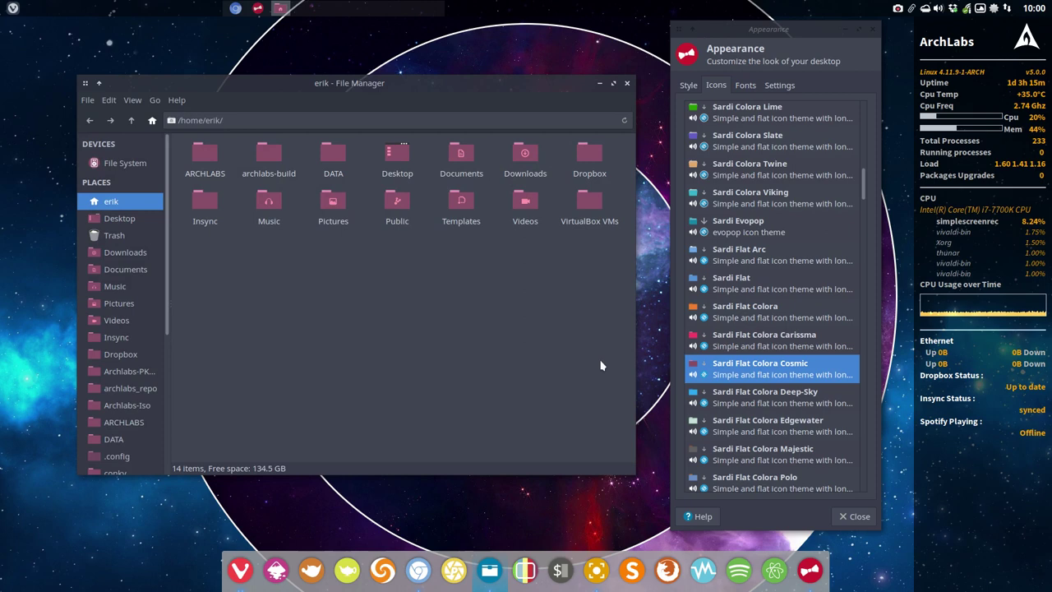
{"action": "left_click", "coordinate": [759, 397]}
{"action": "left_click", "coordinate": [509, 355]}
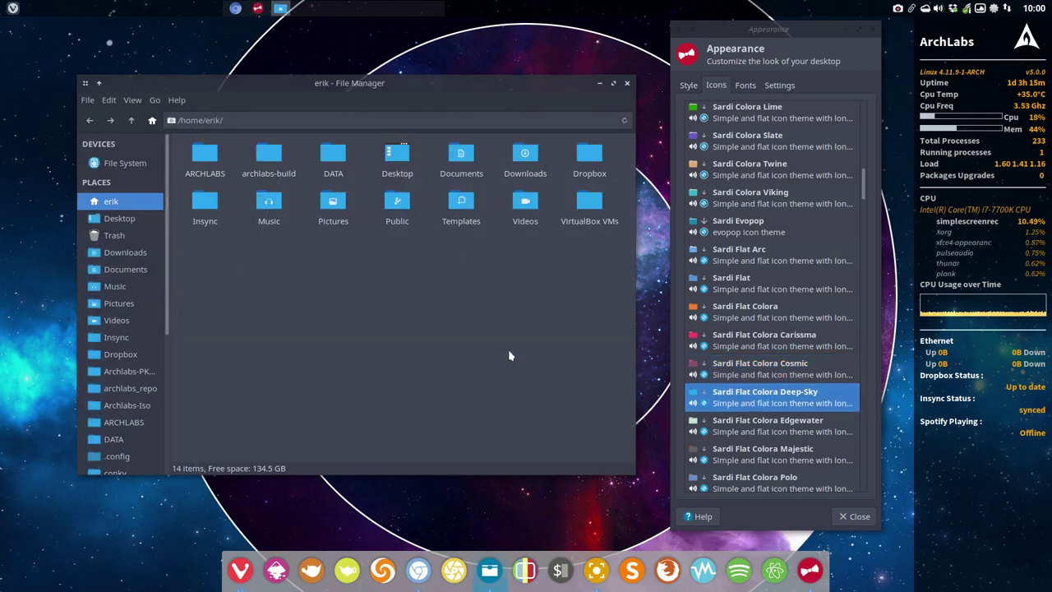
- Preview the Sardi Flat Colora Edgewater, Majestic and Polo icon themes one after another on the home folder
{"action": "scroll", "coordinate": [764, 247], "scroll_direction": "down", "scroll_amount": 5}
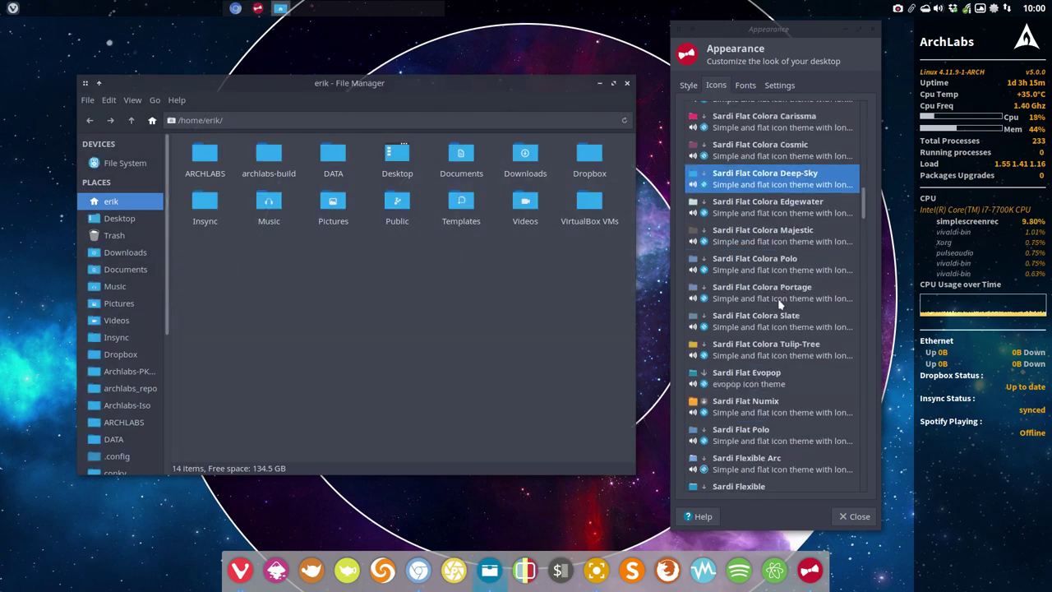
{"action": "left_click", "coordinate": [762, 208]}
{"action": "left_click", "coordinate": [521, 238]}
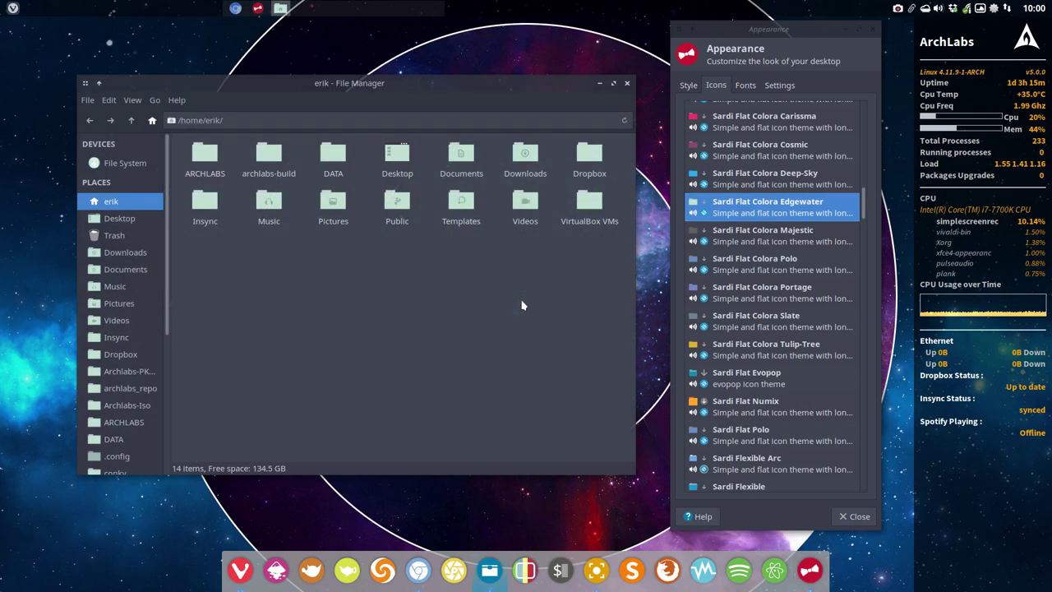
{"action": "left_click", "coordinate": [774, 236]}
{"action": "left_click", "coordinate": [592, 283]}
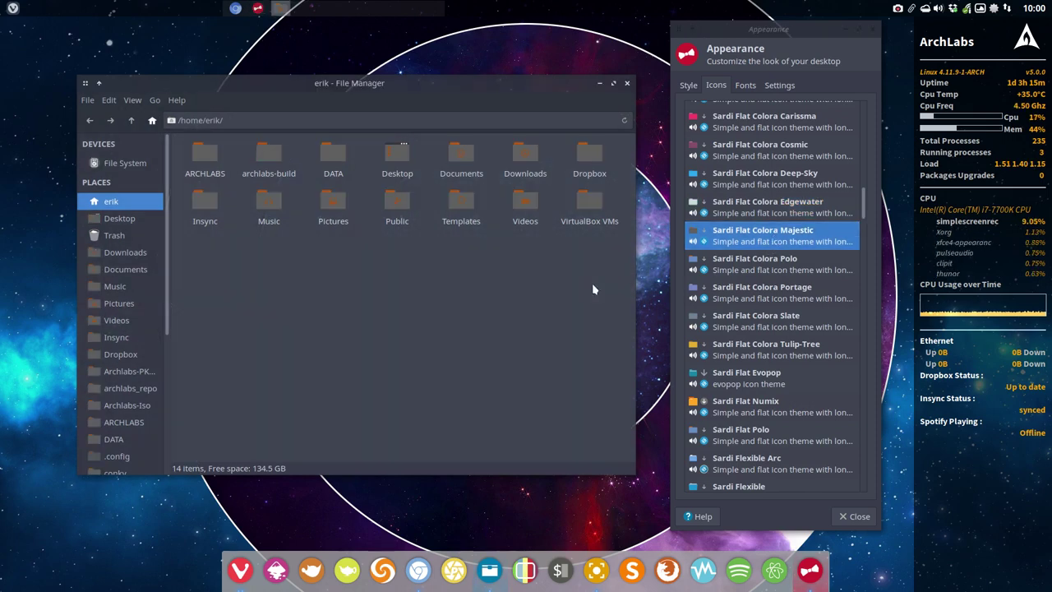
{"action": "left_click", "coordinate": [764, 269]}
{"action": "left_click", "coordinate": [629, 283]}
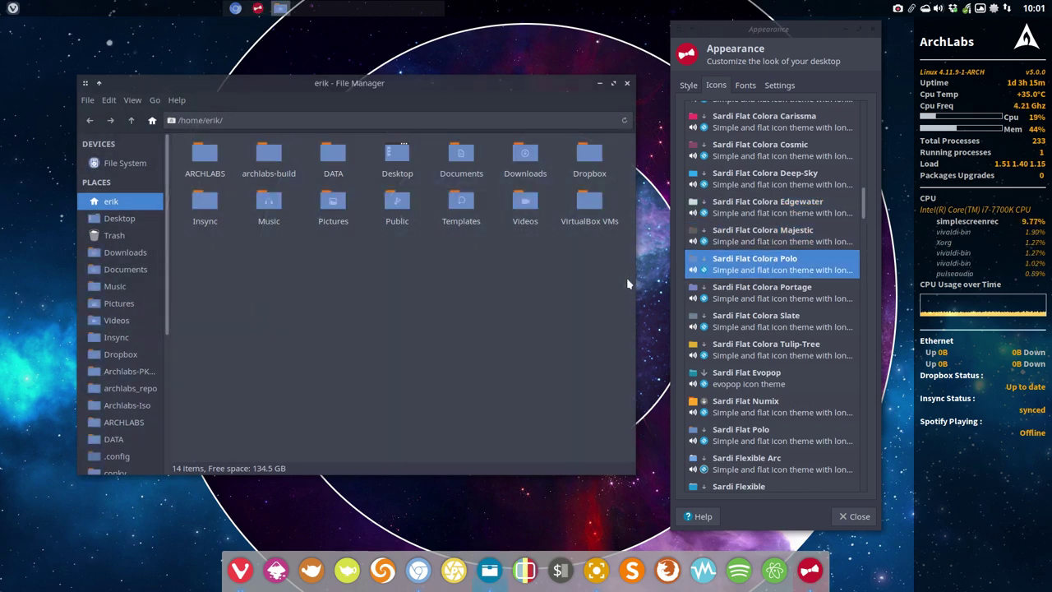
- Preview the Sardi Flat Colora Portage, Slate and Tulip-Tree icon themes on the home folder
{"action": "left_click", "coordinate": [771, 291]}
{"action": "left_click", "coordinate": [486, 288]}
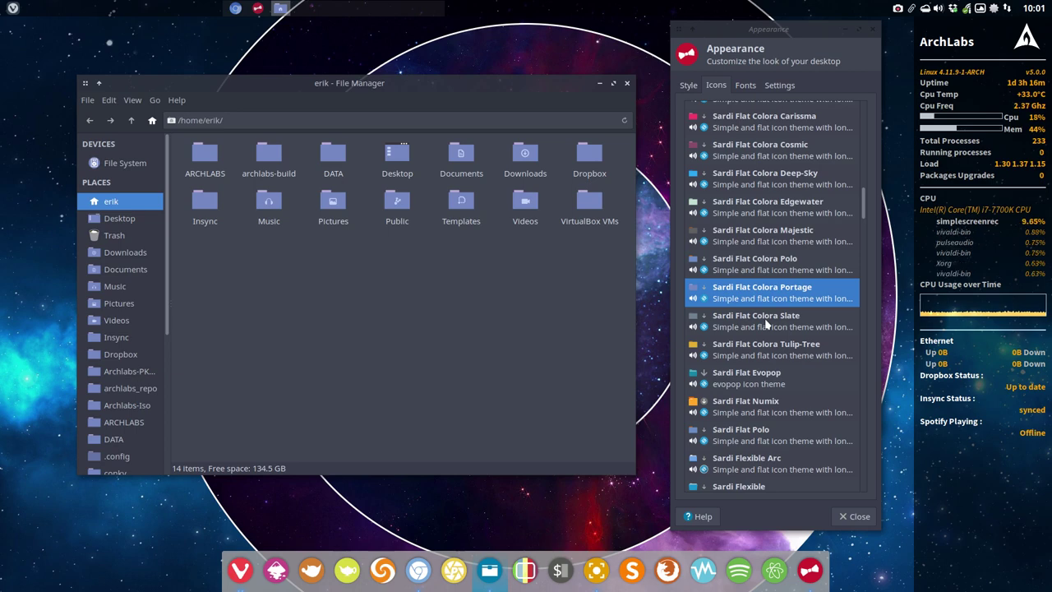
{"action": "left_click", "coordinate": [767, 322]}
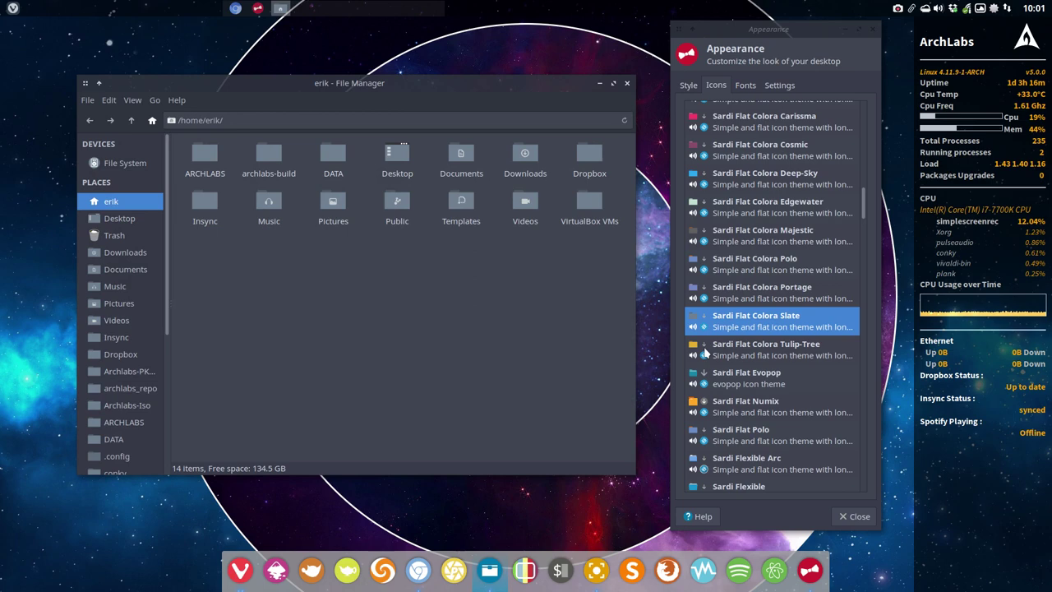
{"action": "left_click", "coordinate": [762, 352]}
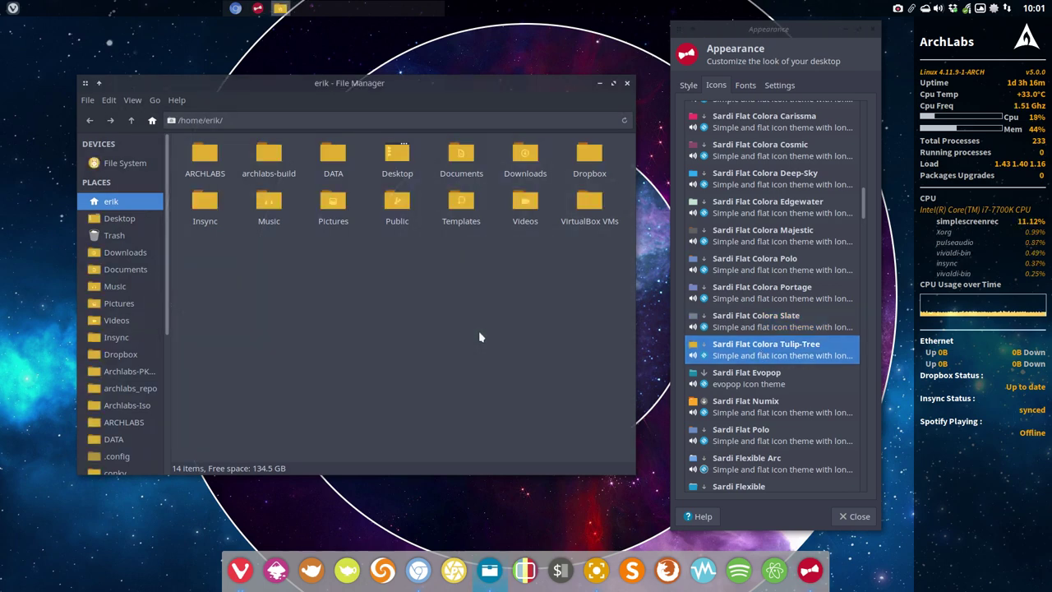
- Preview the Sardi Flat Evopop, Sardi Flat Numix and Sardi Flat Polo icon themes on the home folder
{"action": "left_click", "coordinate": [763, 378]}
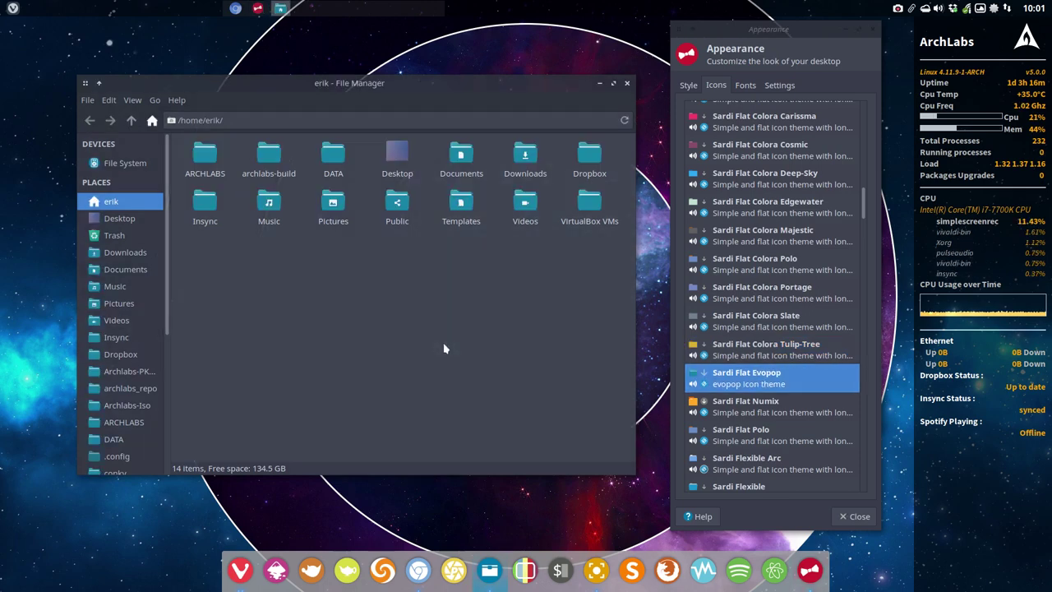
{"action": "left_click", "coordinate": [734, 404]}
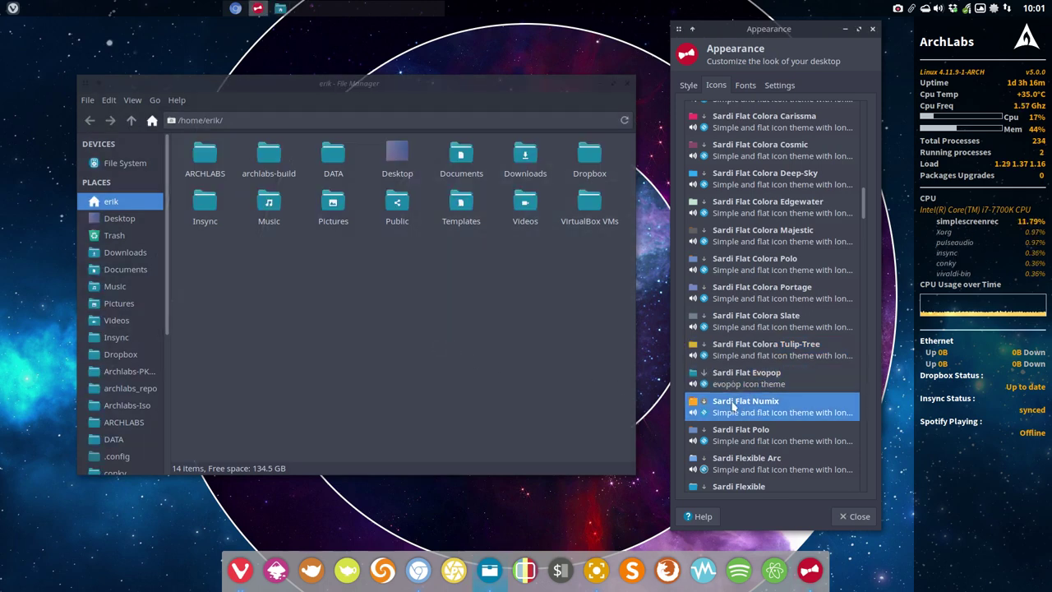
{"action": "left_click", "coordinate": [451, 346]}
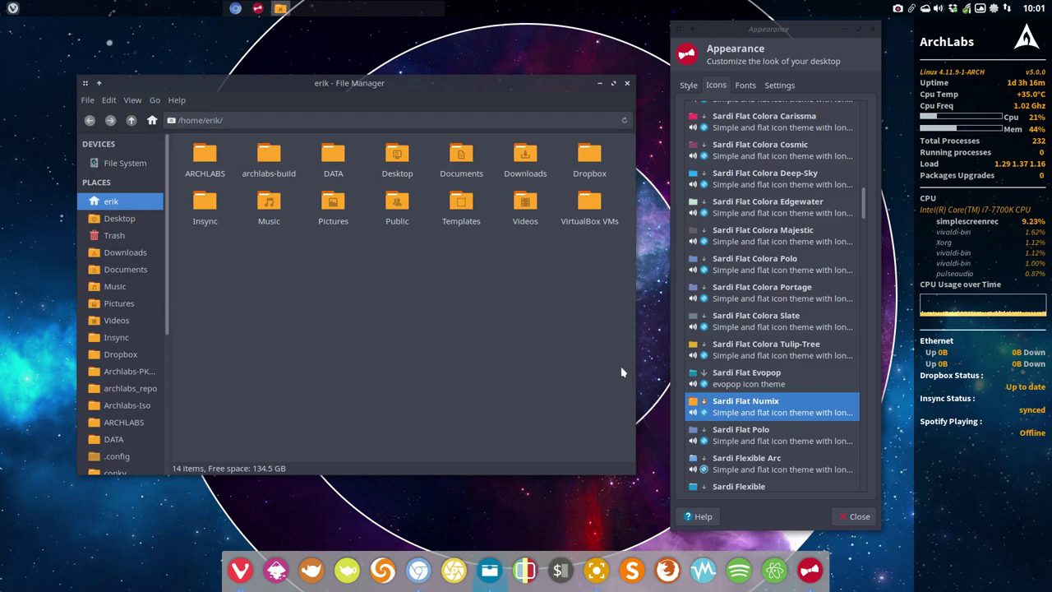
{"action": "scroll", "coordinate": [744, 354], "scroll_direction": "down", "scroll_amount": 3}
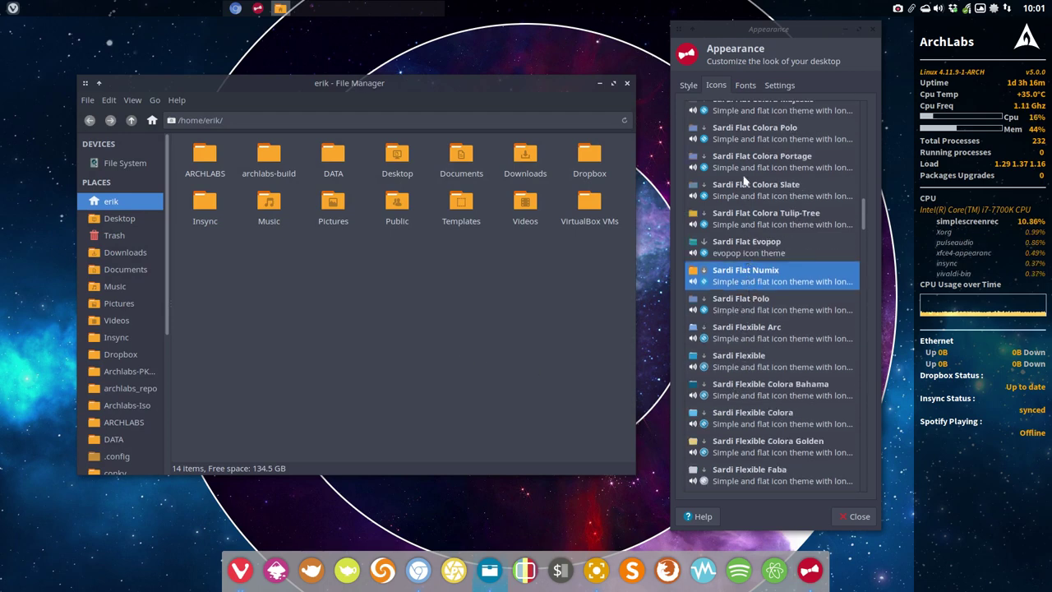
{"action": "left_click", "coordinate": [746, 306]}
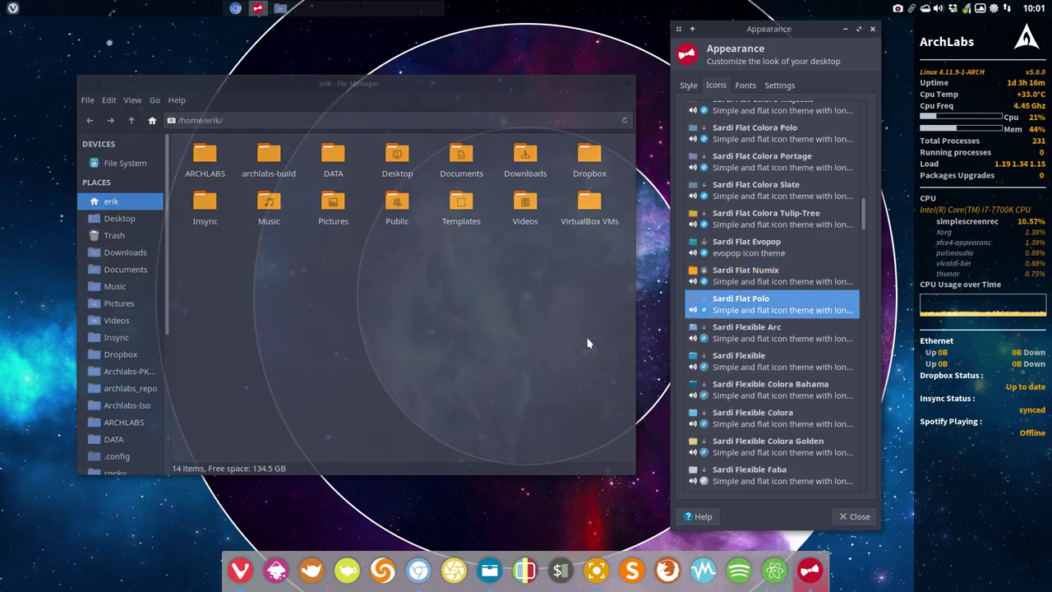
{"action": "left_click", "coordinate": [521, 346]}
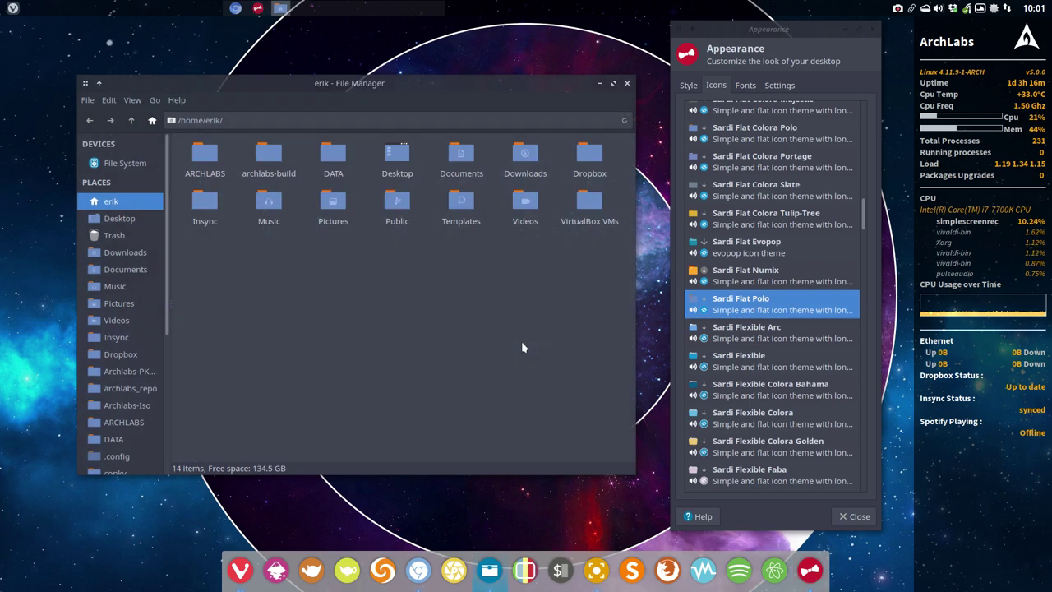
- Compare the Sardi Flexible Arc, Sardi Flexible and Sardi Flexible Colora Bahama icon themes, ending with Sardi Flexible applied
{"action": "left_click", "coordinate": [783, 337]}
{"action": "left_click", "coordinate": [474, 341]}
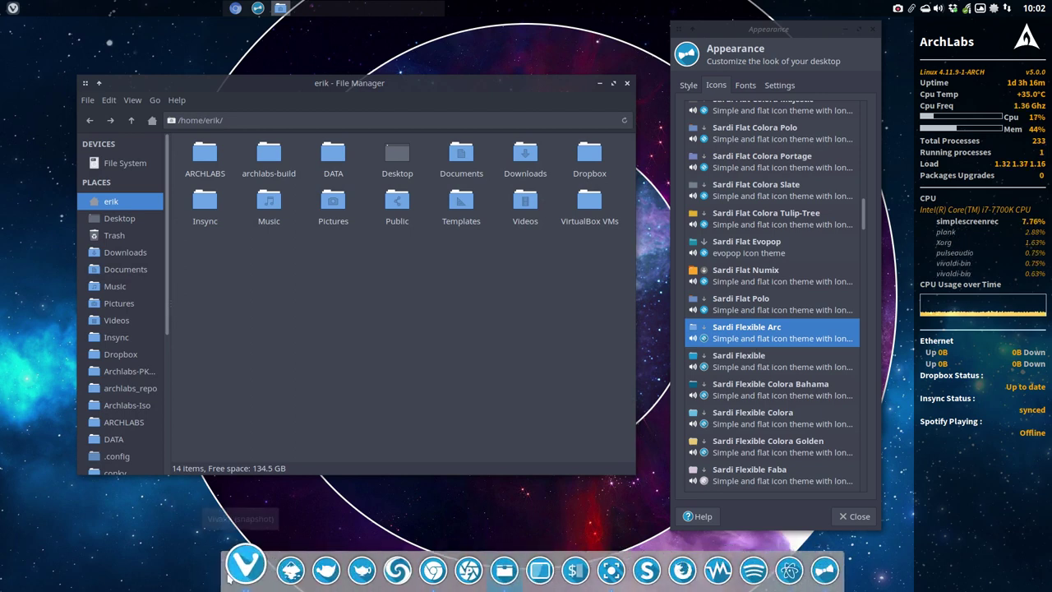
{"action": "left_click", "coordinate": [734, 372]}
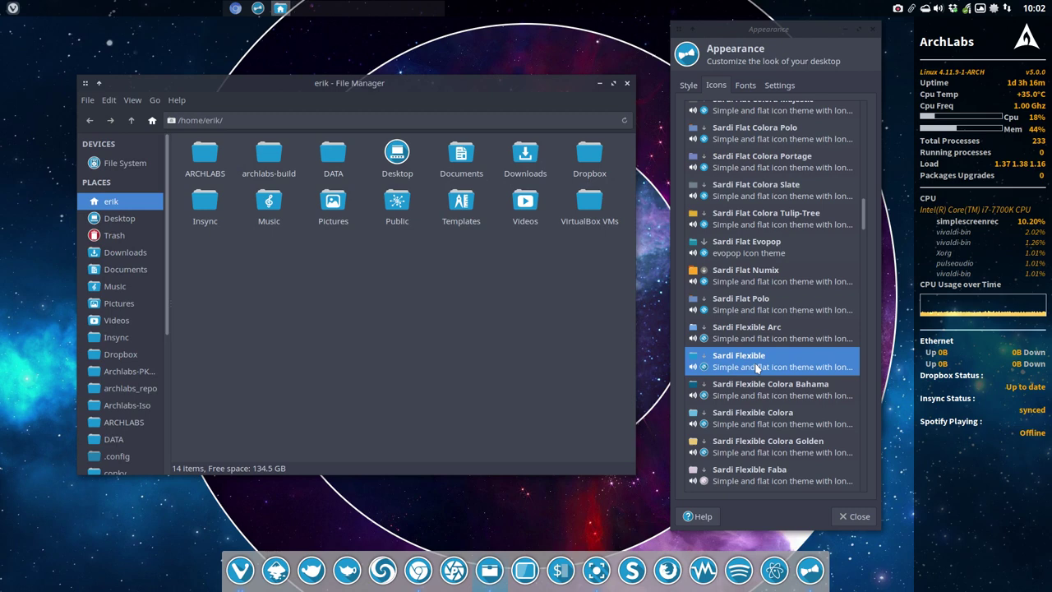
{"action": "key", "text": "Up"}
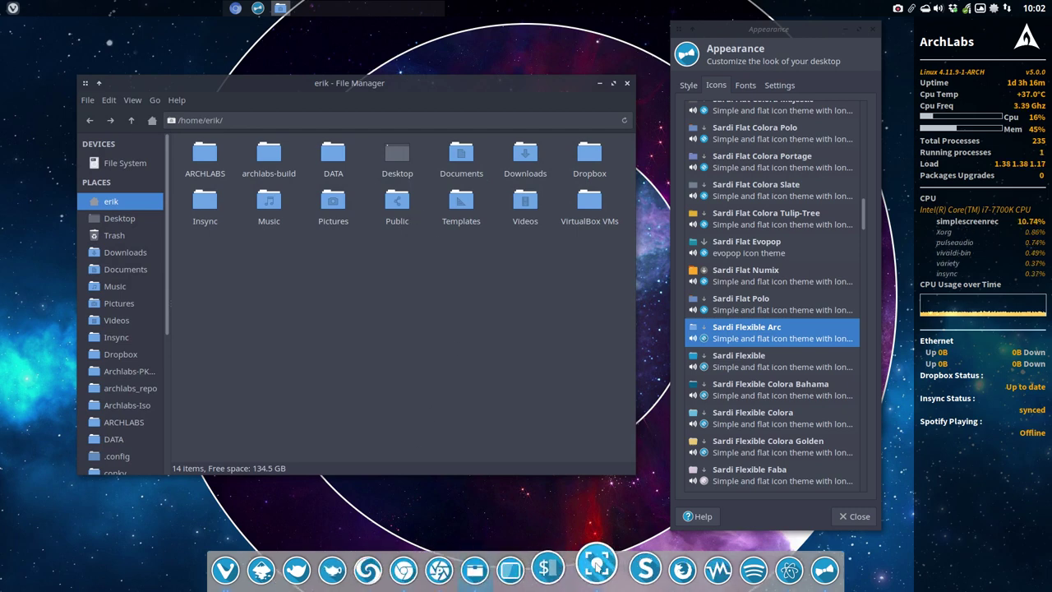
{"action": "key", "text": "Down"}
{"action": "key", "text": "Down"}
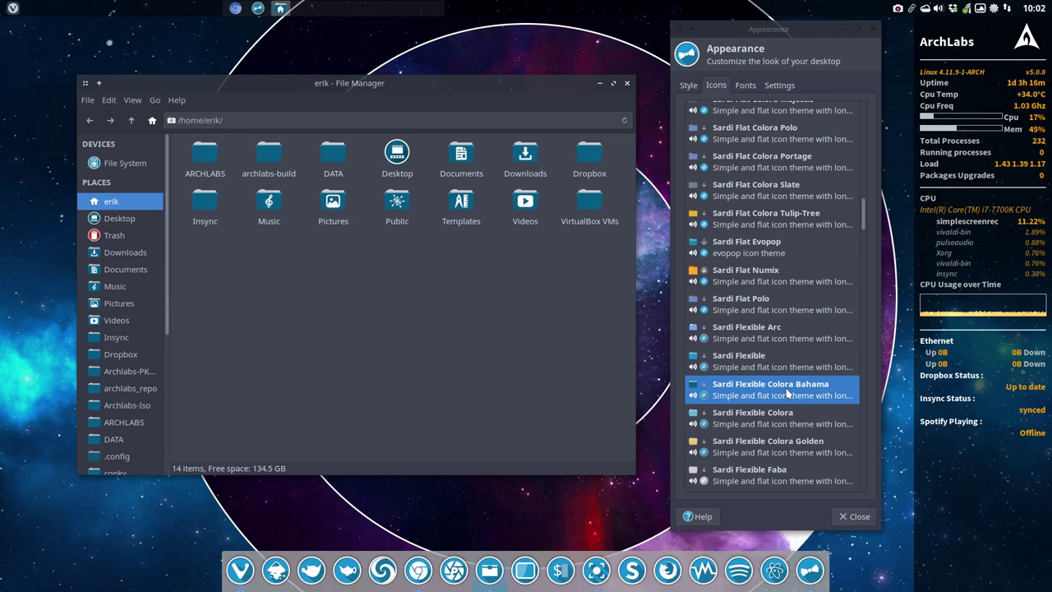
{"action": "left_click", "coordinate": [748, 370]}
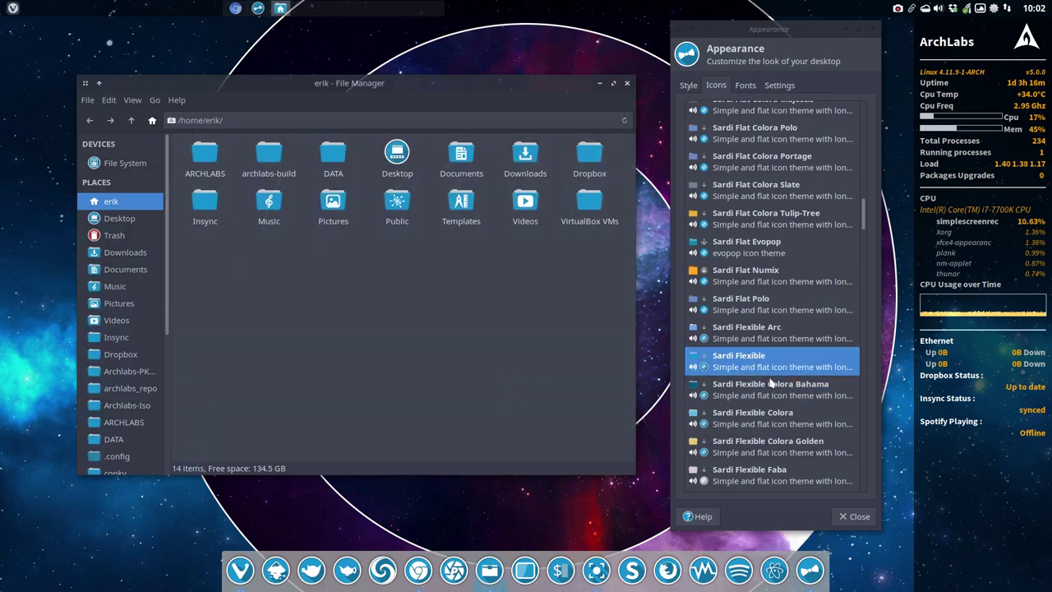
- Preview the Sardi Flexible Colora Bahama, Sardi Flexible Colora and Sardi Flexible Colora Golden icon themes
{"action": "left_click", "coordinate": [771, 382]}
{"action": "left_click", "coordinate": [691, 418]}
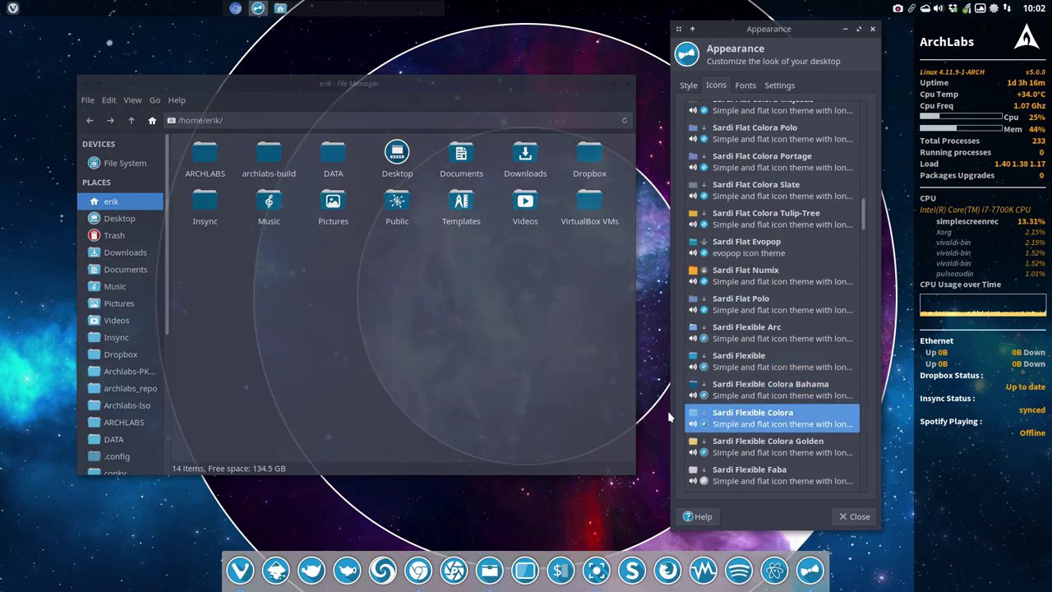
{"action": "left_click", "coordinate": [530, 403]}
{"action": "left_click", "coordinate": [768, 446]}
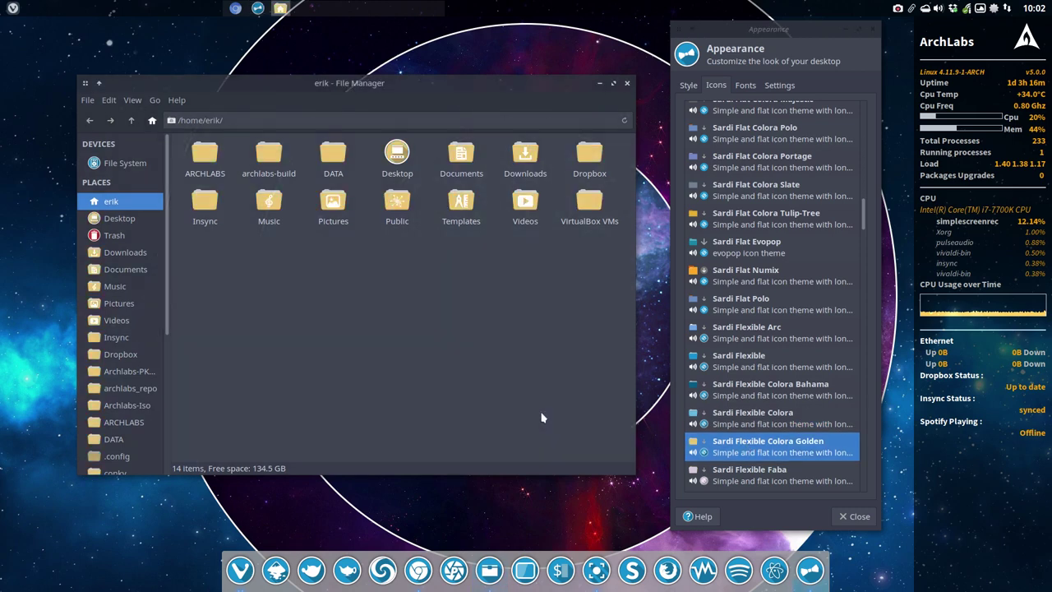
- Preview the Sardi Flexible Faba, Golden and Hibiscus icon themes on the home folder and the dock
{"action": "scroll", "coordinate": [796, 411], "scroll_direction": "down", "scroll_amount": 1}
{"action": "scroll", "coordinate": [795, 411], "scroll_direction": "down", "scroll_amount": 1}
{"action": "left_click", "coordinate": [785, 387]}
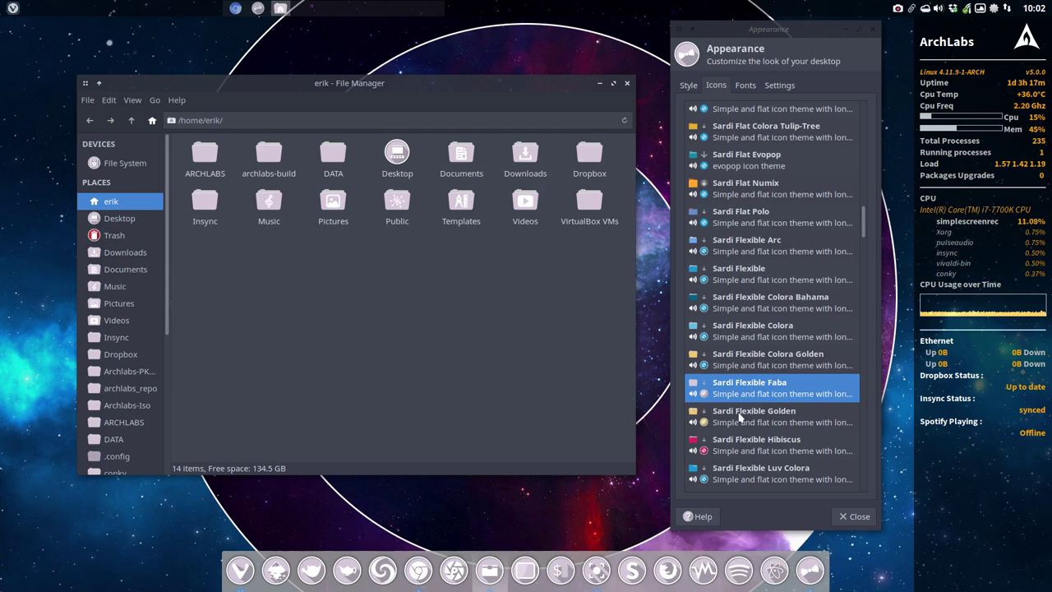
{"action": "key", "text": "Down"}
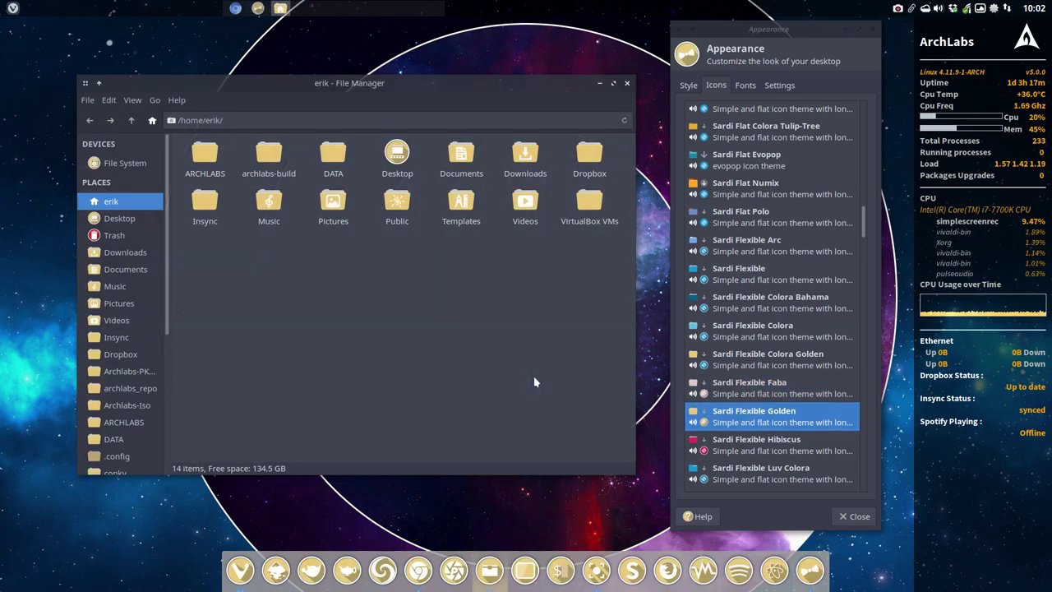
{"action": "scroll", "coordinate": [744, 388], "scroll_direction": "down", "scroll_amount": 3}
{"action": "left_click", "coordinate": [745, 320]}
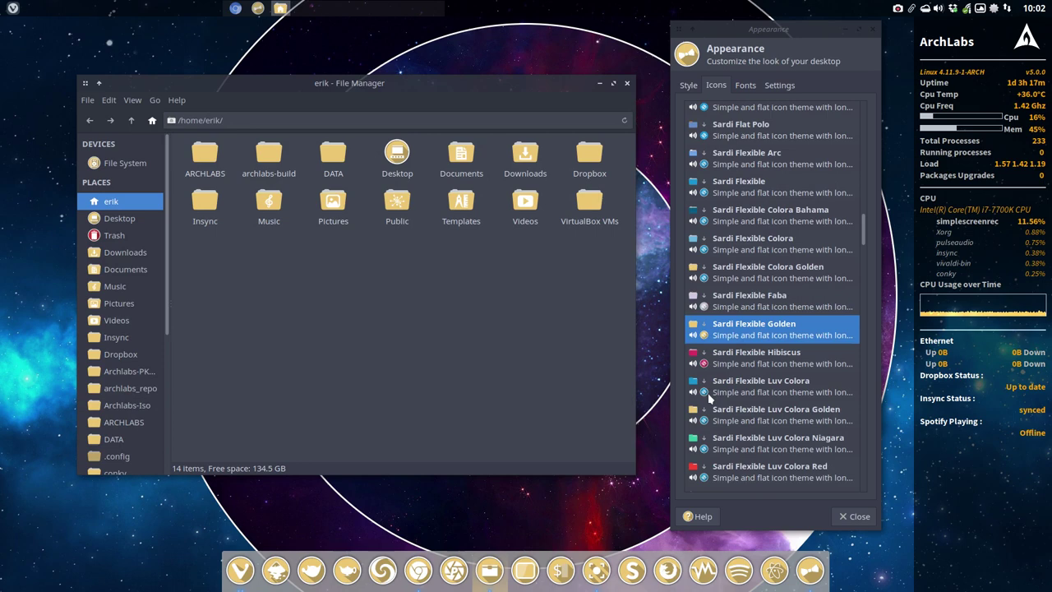
{"action": "left_click", "coordinate": [462, 309]}
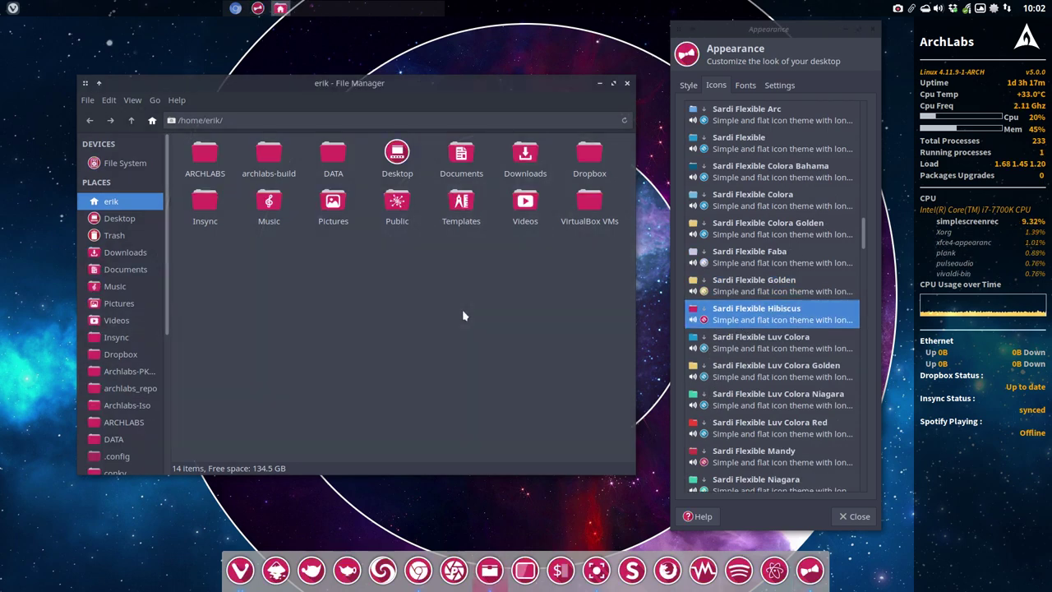
- Preview the Sardi Flexible Luv Colora, Luv Colora Golden and Luv Colora Niagara icon themes on the home folder
{"action": "left_click", "coordinate": [749, 341]}
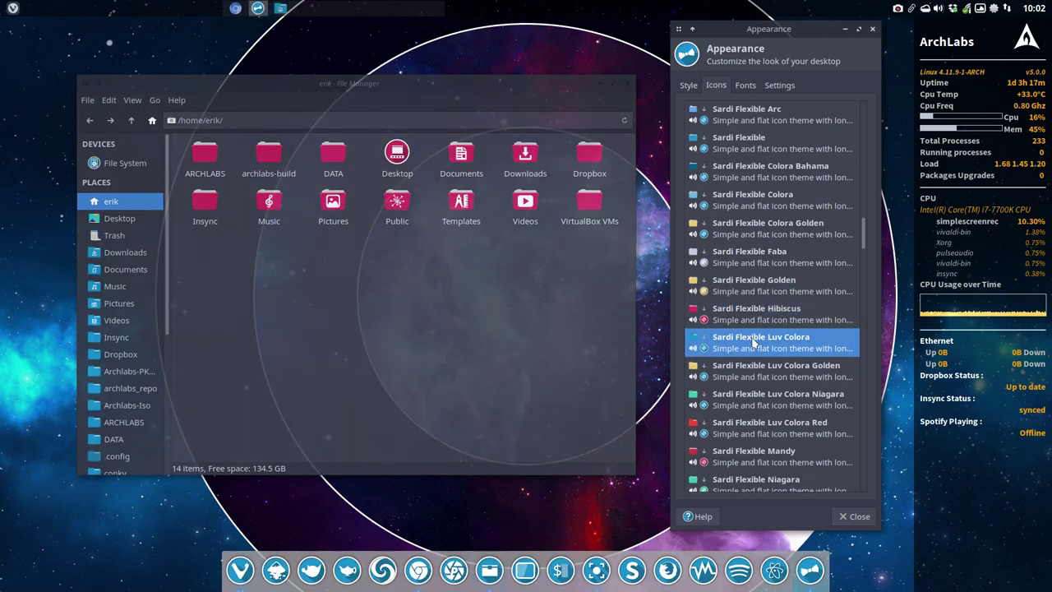
{"action": "left_click", "coordinate": [542, 334]}
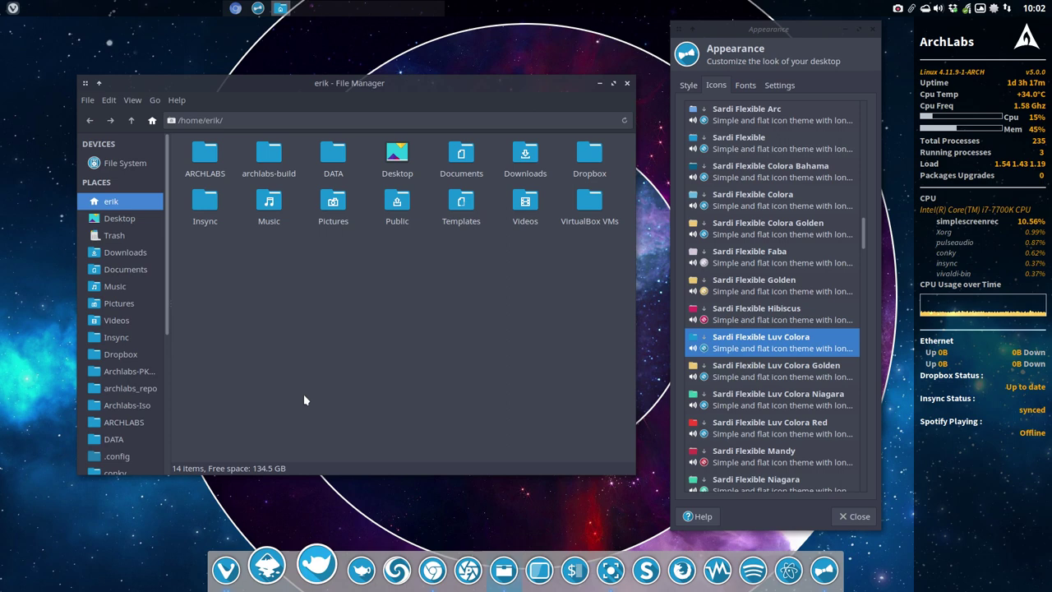
{"action": "left_click", "coordinate": [720, 370]}
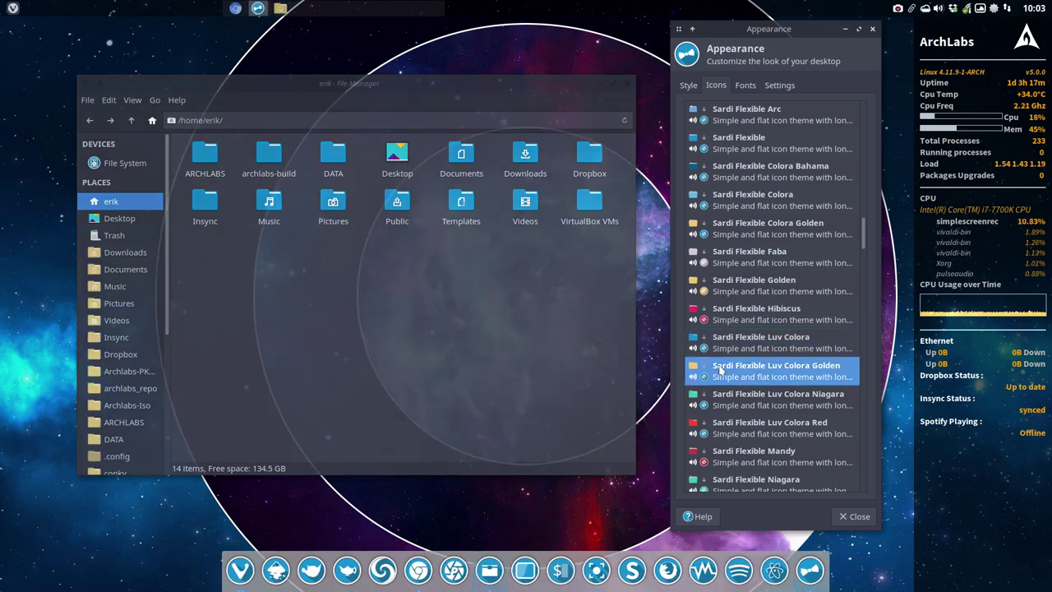
{"action": "left_click", "coordinate": [452, 321]}
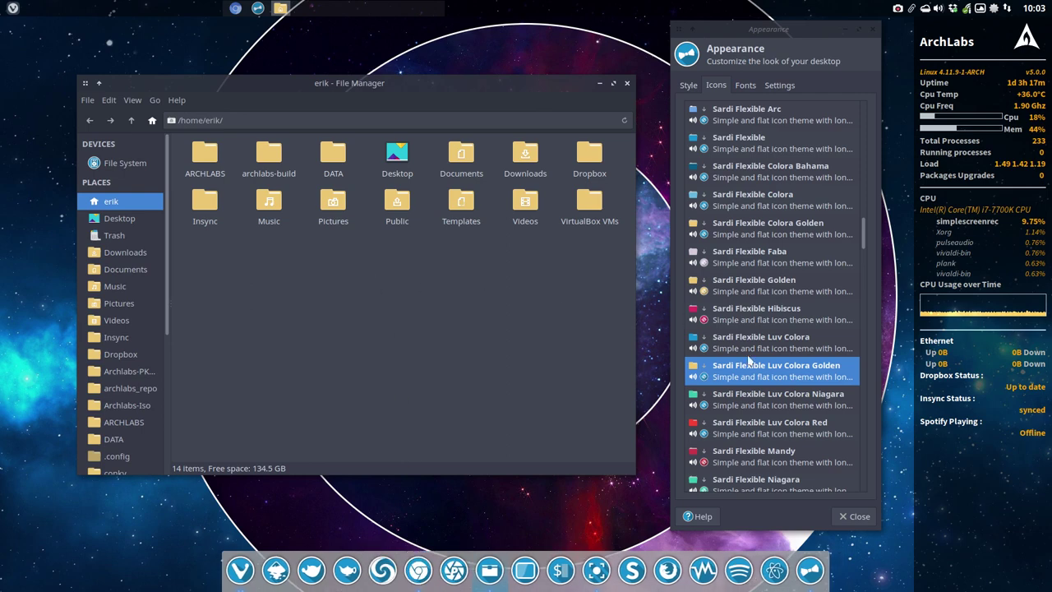
{"action": "left_click", "coordinate": [754, 399]}
{"action": "left_click", "coordinate": [448, 375]}
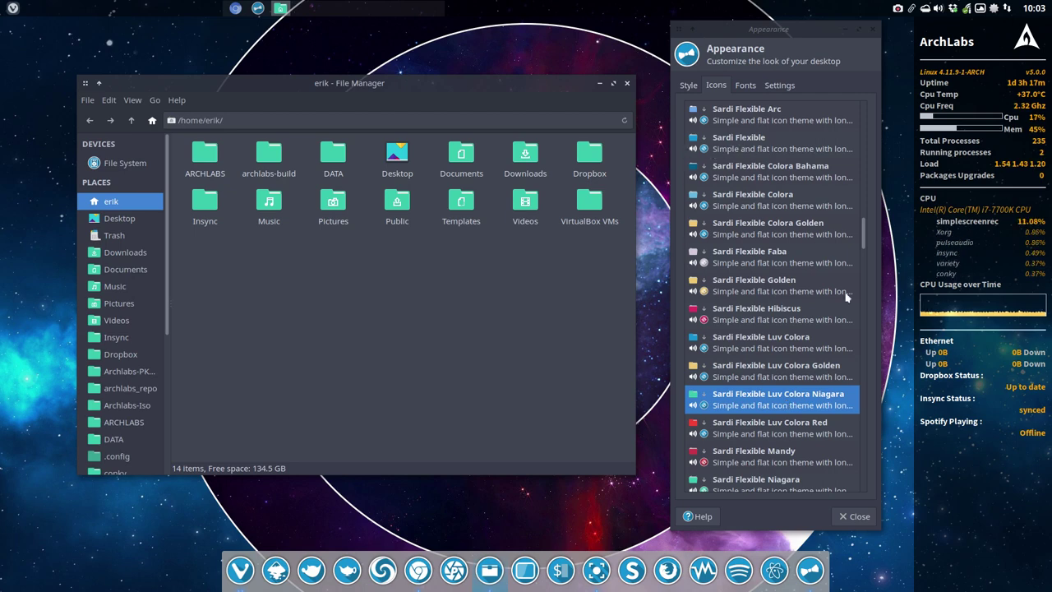
- Preview the Sardi Flexible Luv Colora Red and Sardi Flexible Mandy icon themes on the home folder and the dock
{"action": "left_click", "coordinate": [757, 424]}
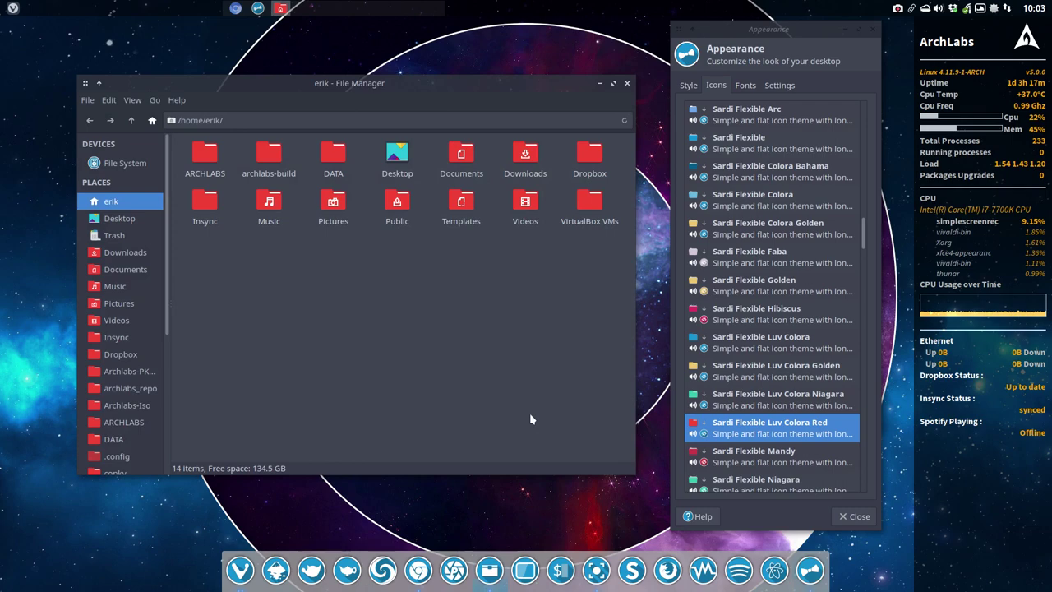
{"action": "key", "text": "ctrl+alt+Right"}
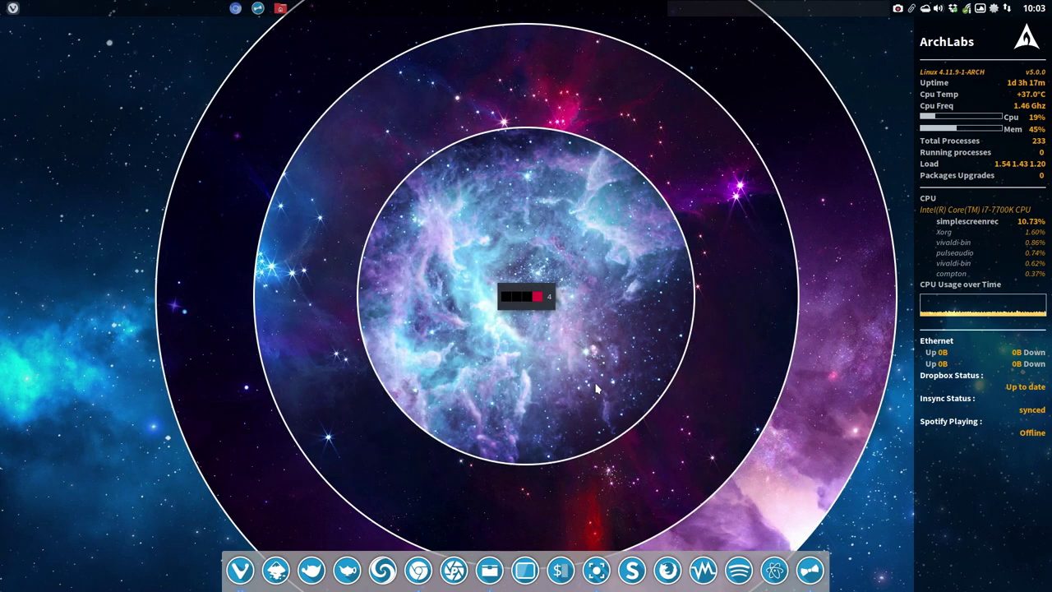
{"action": "key", "text": "ctrl+alt+Left"}
{"action": "key", "text": "Down"}
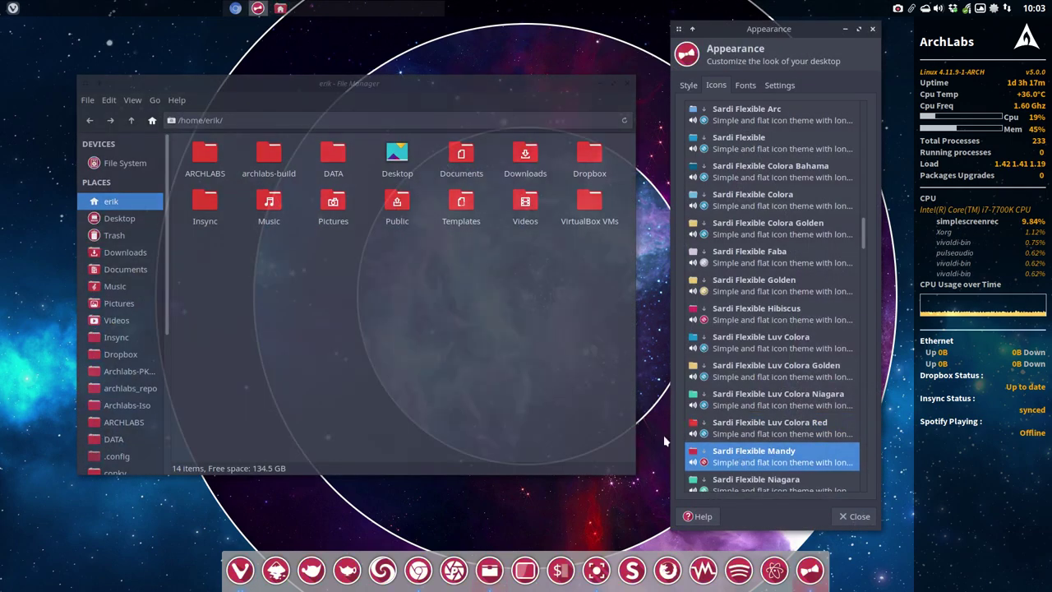
{"action": "left_click", "coordinate": [494, 345]}
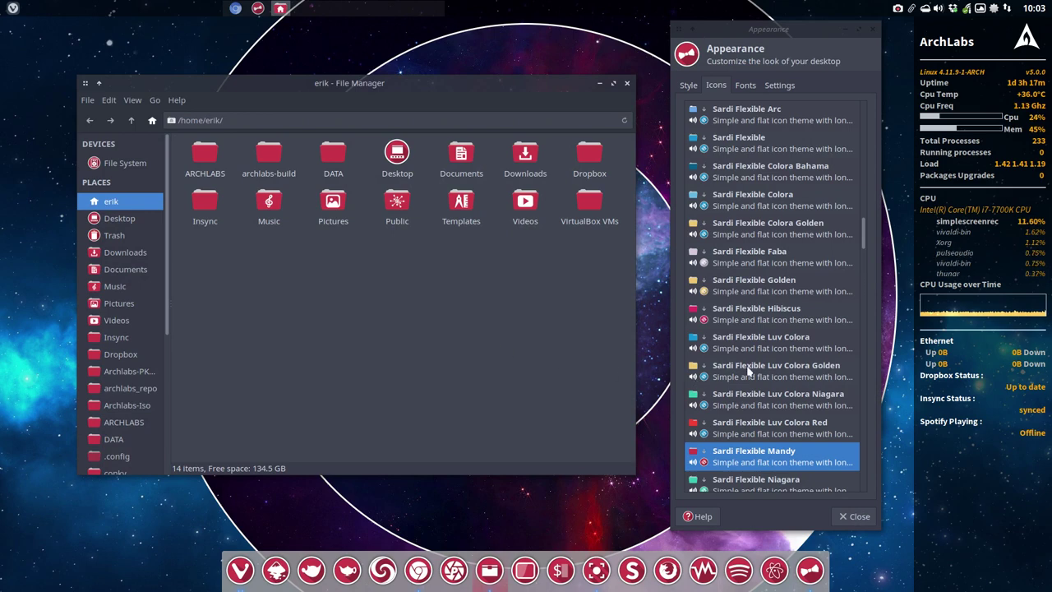
- Preview the Sardi Flexible Niagara and Sardi Flexible Numix icon themes on the home folder
{"action": "scroll", "coordinate": [748, 371], "scroll_direction": "down", "scroll_amount": 5}
{"action": "left_click", "coordinate": [742, 271]}
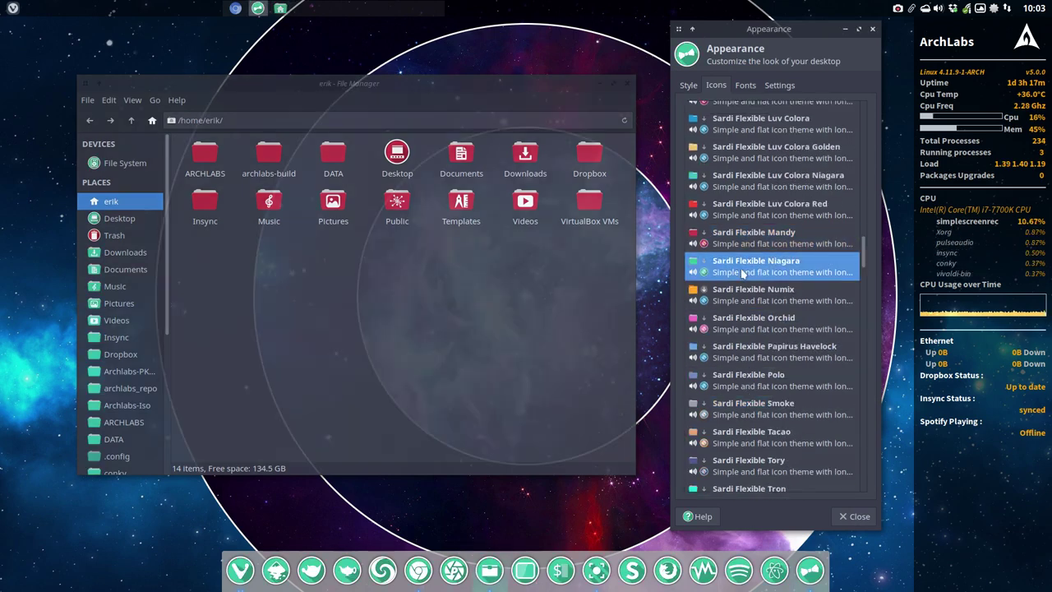
{"action": "left_click", "coordinate": [419, 311]}
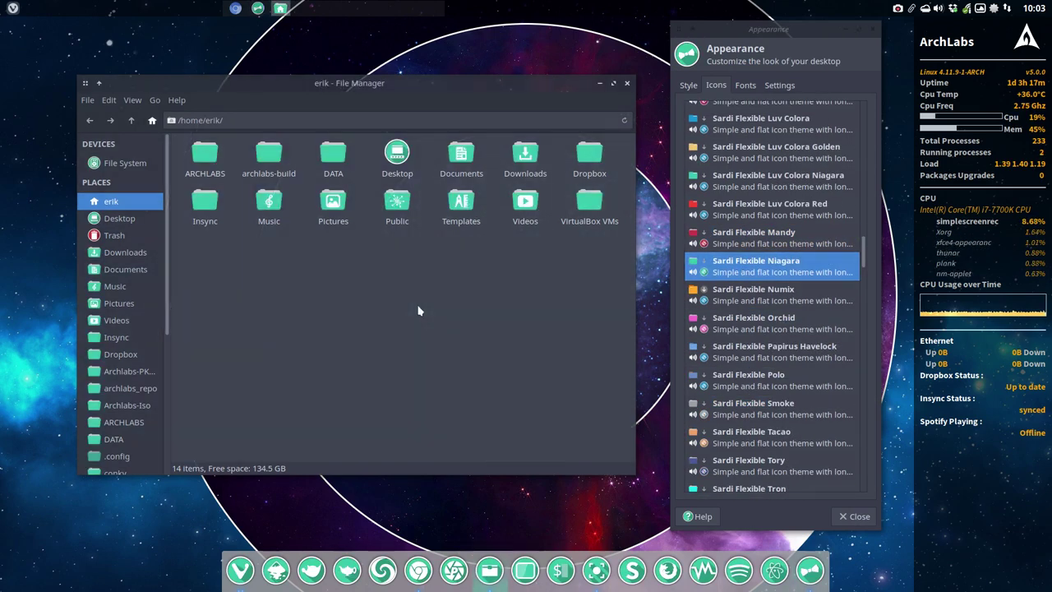
{"action": "left_click", "coordinate": [742, 299]}
{"action": "left_click", "coordinate": [540, 324]}
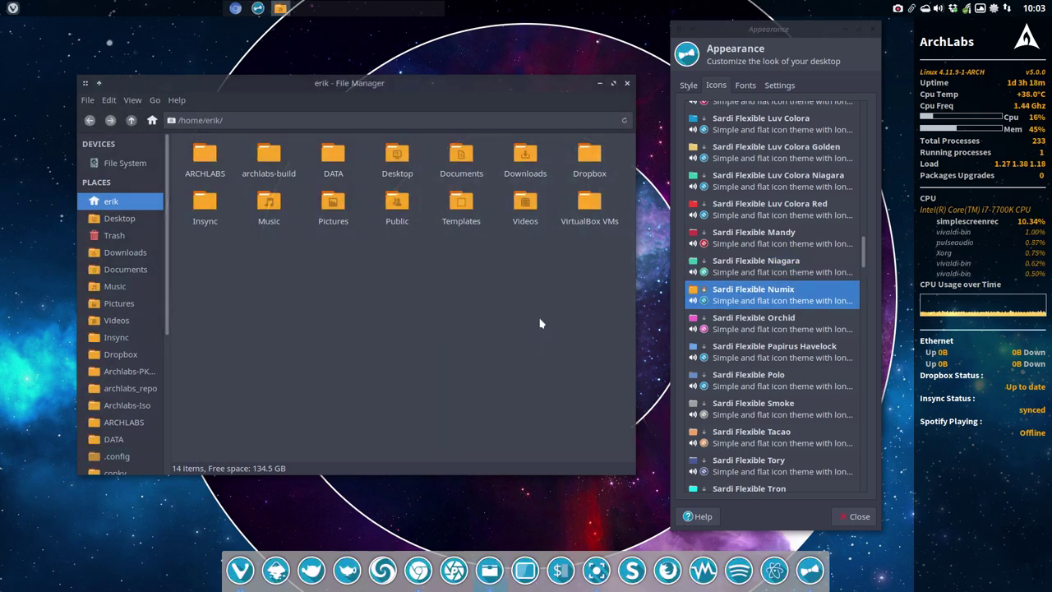
- Preview the Sardi Flexible Orchid, Papirus Havelock and Polo icon themes on the home folder
{"action": "left_click", "coordinate": [715, 324]}
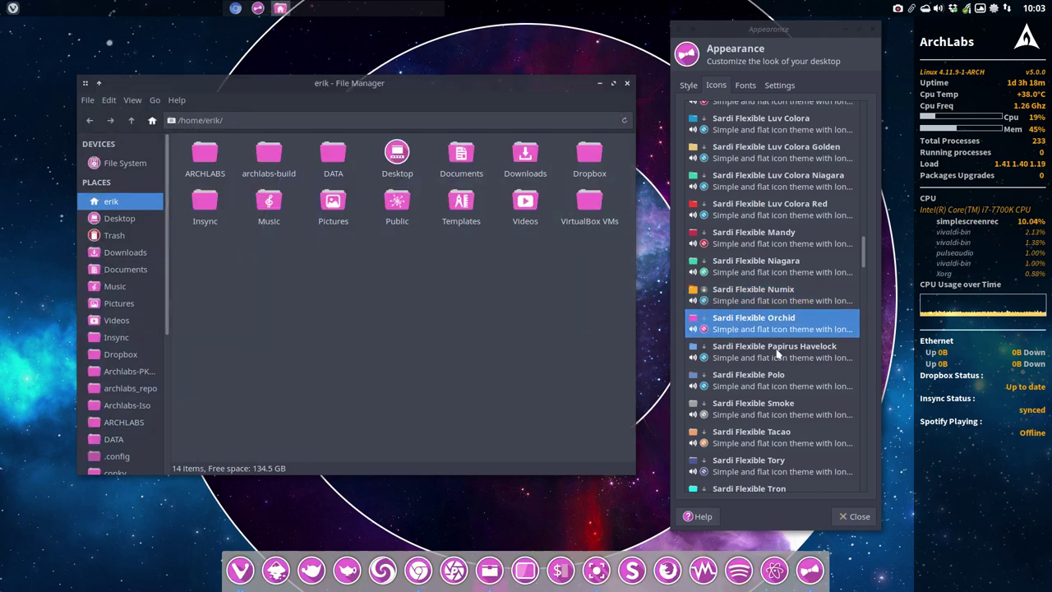
{"action": "key", "text": "Down"}
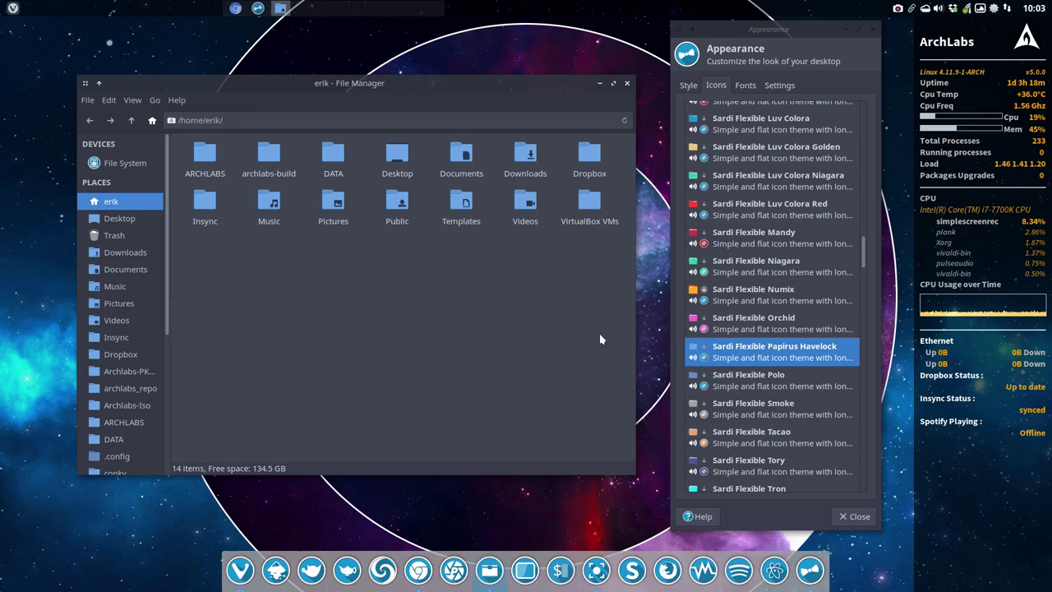
{"action": "left_click", "coordinate": [241, 565]}
{"action": "key", "text": "Down"}
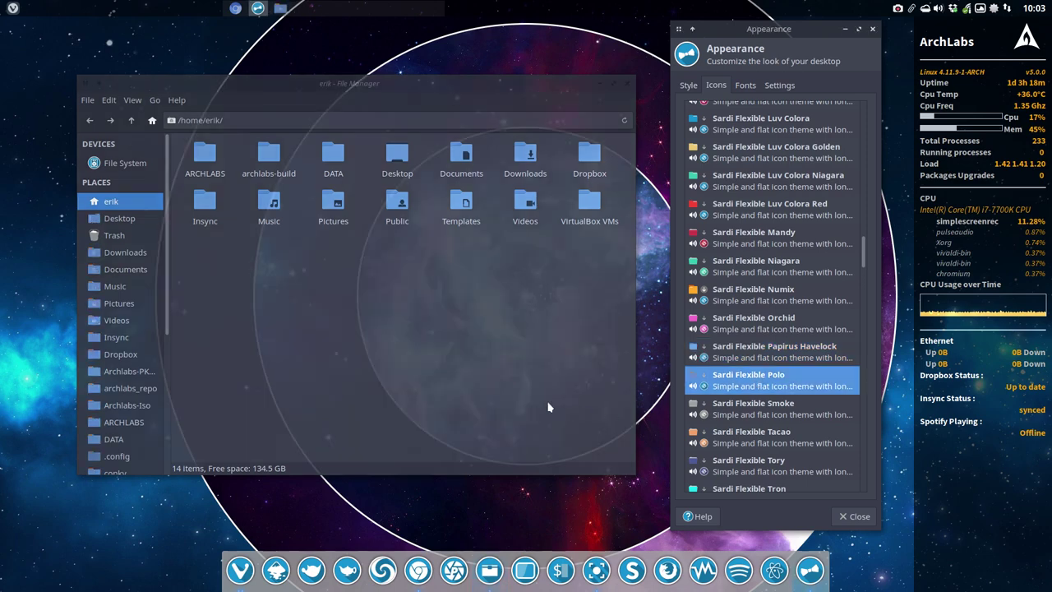
{"action": "left_click", "coordinate": [513, 409]}
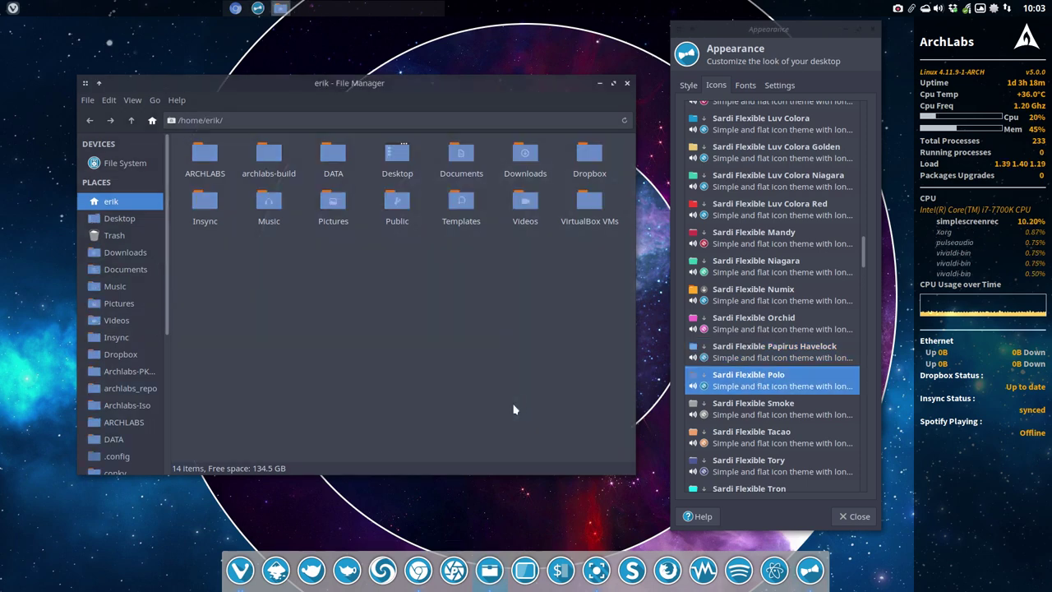
- Preview the Sardi Flexible Smoke, Tacao, Tory and Tron icon themes on the home folder
{"action": "left_click", "coordinate": [753, 409]}
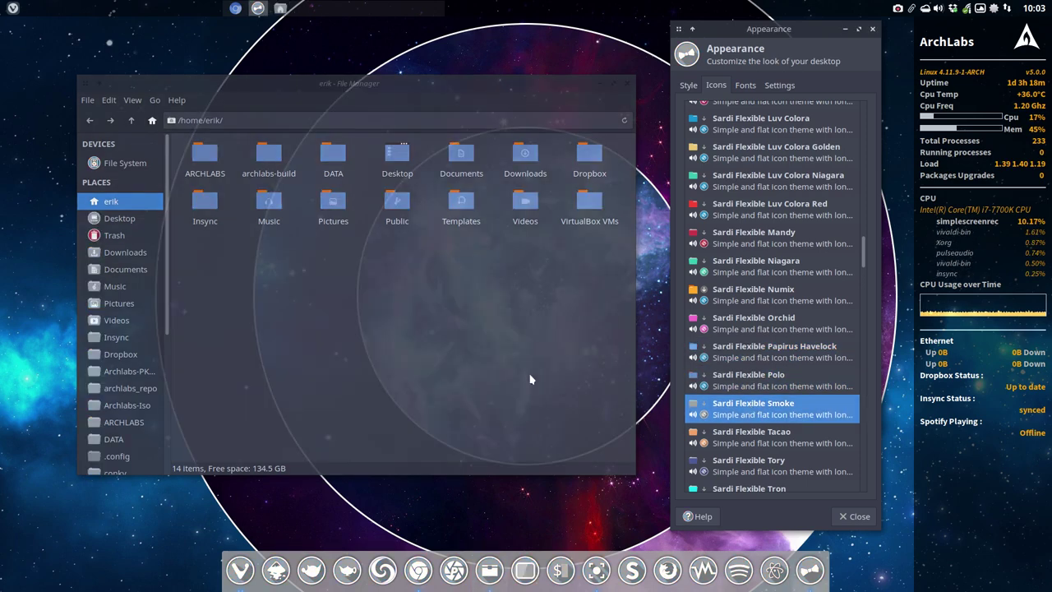
{"action": "left_click", "coordinate": [493, 369]}
{"action": "scroll", "coordinate": [773, 379], "scroll_direction": "down", "scroll_amount": 3}
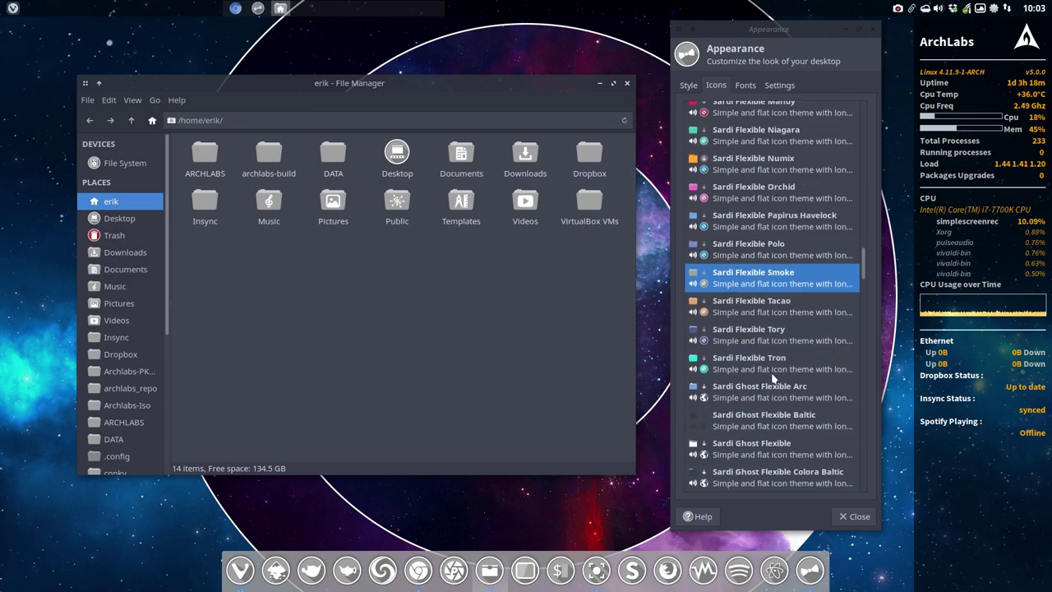
{"action": "left_click", "coordinate": [758, 309]}
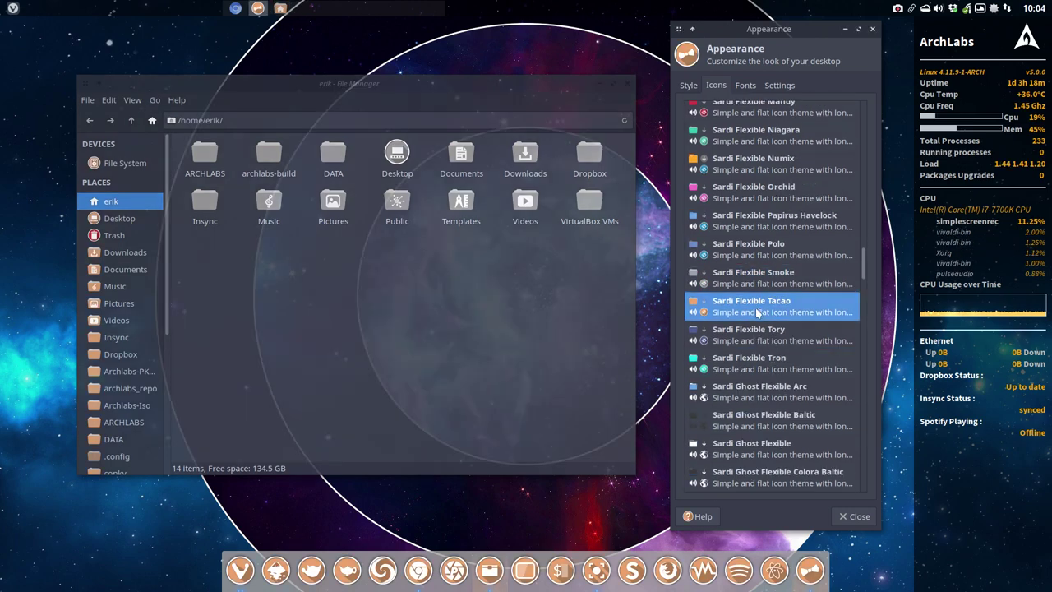
{"action": "left_click", "coordinate": [420, 295]}
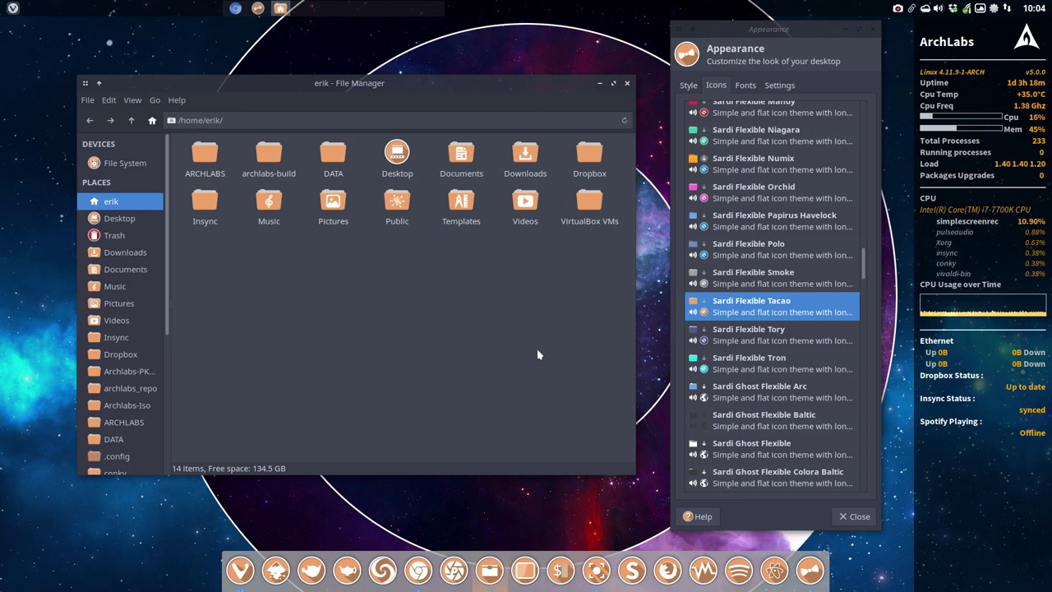
{"action": "left_click", "coordinate": [723, 338]}
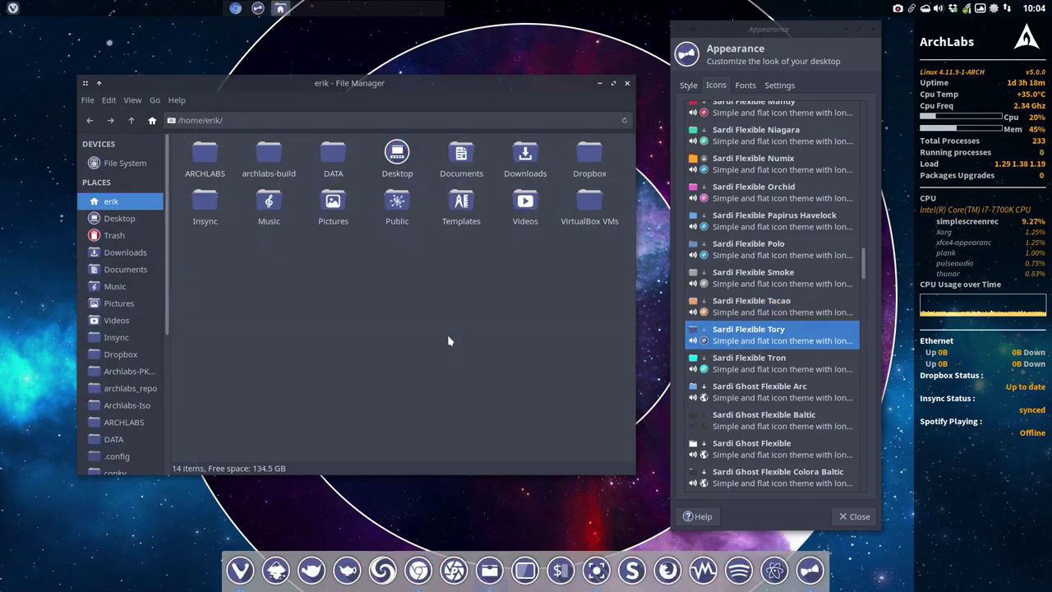
{"action": "key", "text": "Down"}
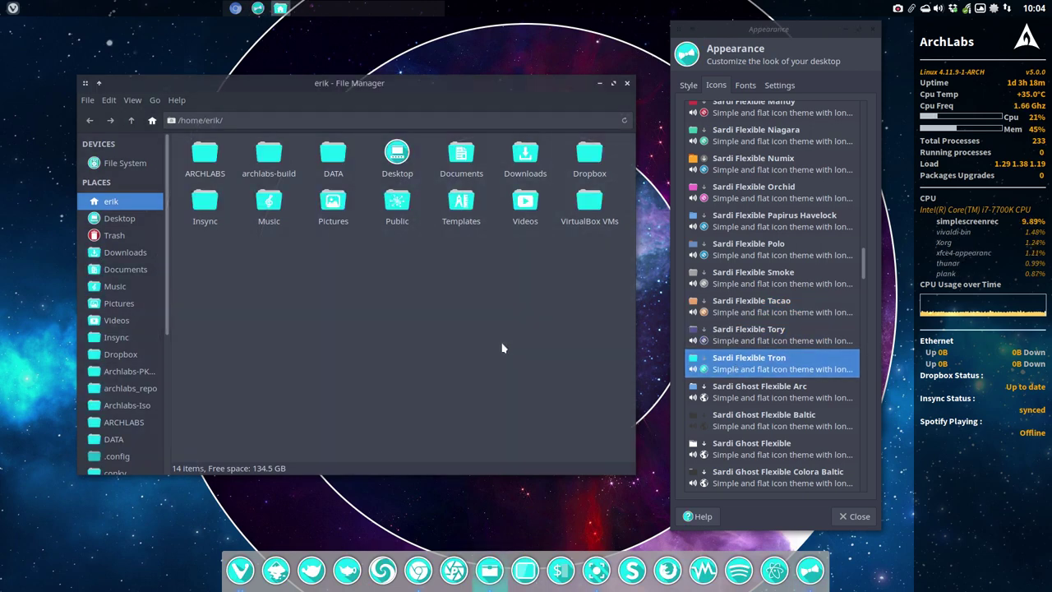
- Preview the Sardi Ghost Flexible Arc, Sardi Ghost Flexible Baltic and Sardi Ghost Flexible icon themes on the home folder
{"action": "scroll", "coordinate": [724, 329], "scroll_direction": "down", "scroll_amount": 2}
{"action": "left_click", "coordinate": [754, 309]}
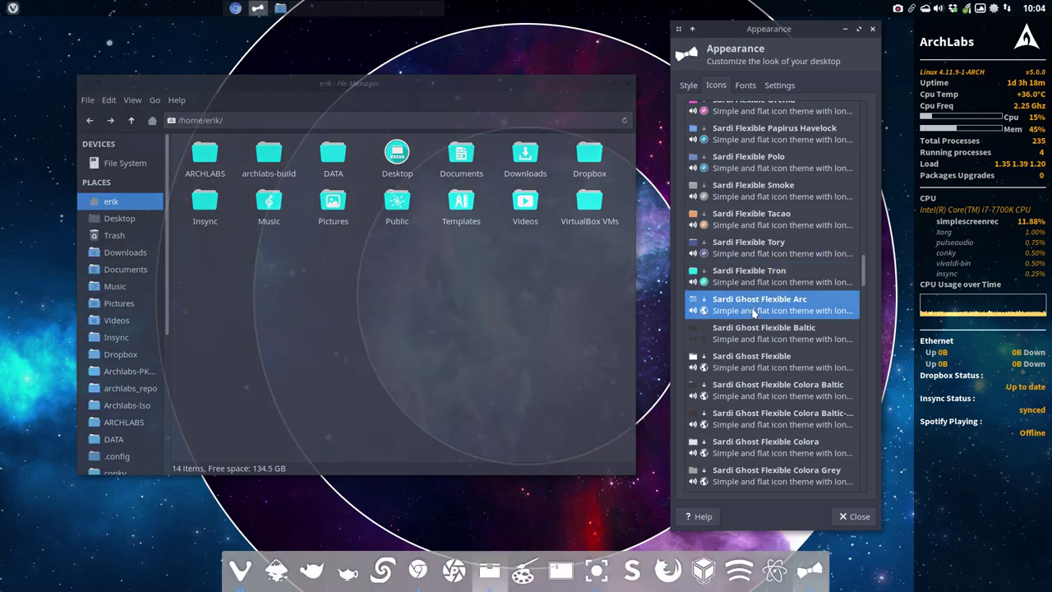
{"action": "left_click", "coordinate": [568, 350]}
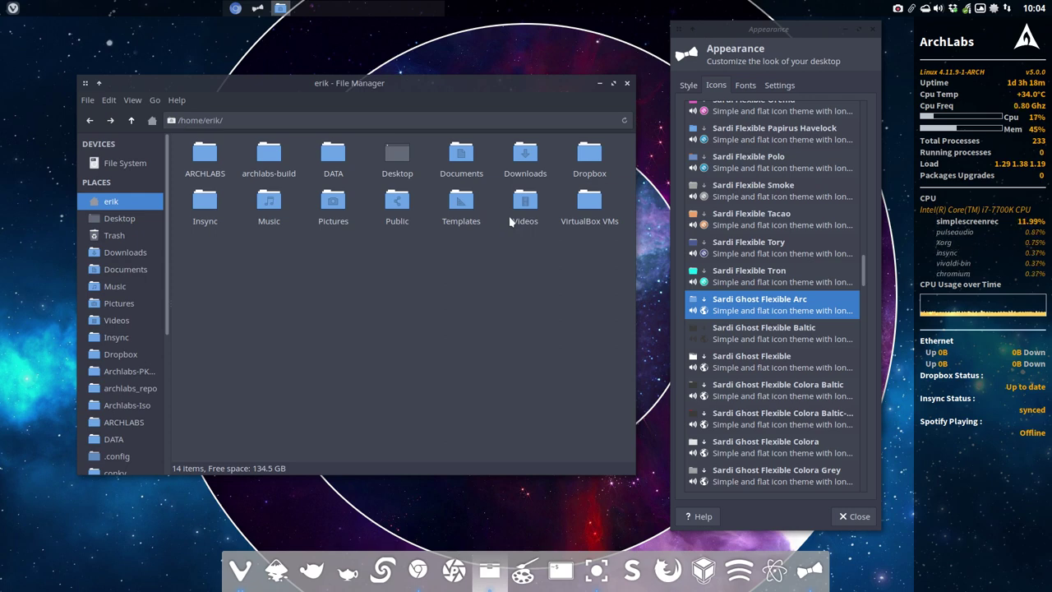
{"action": "left_click", "coordinate": [753, 340]}
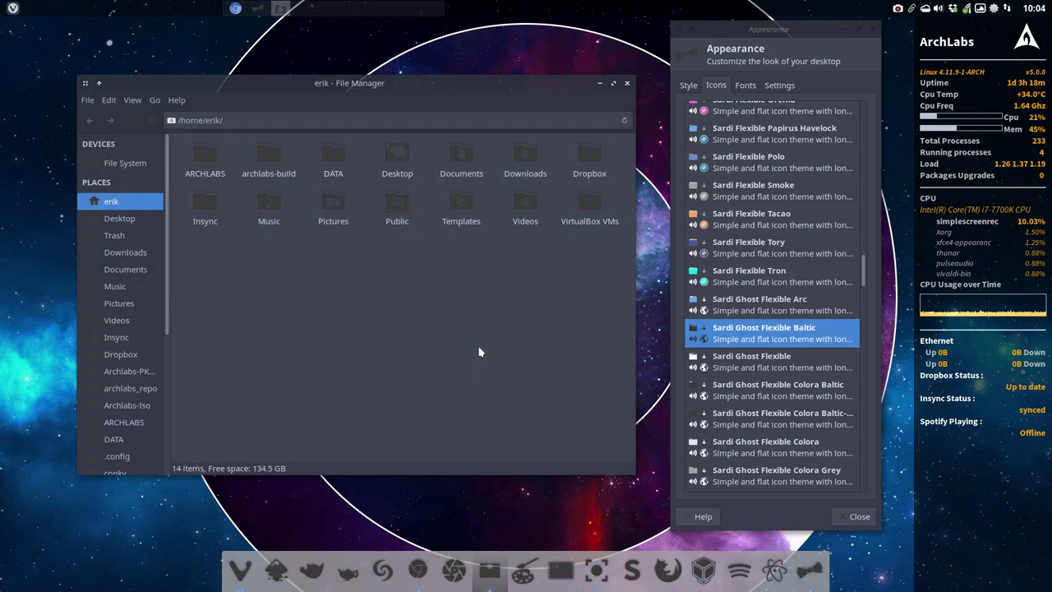
{"action": "left_click", "coordinate": [789, 368]}
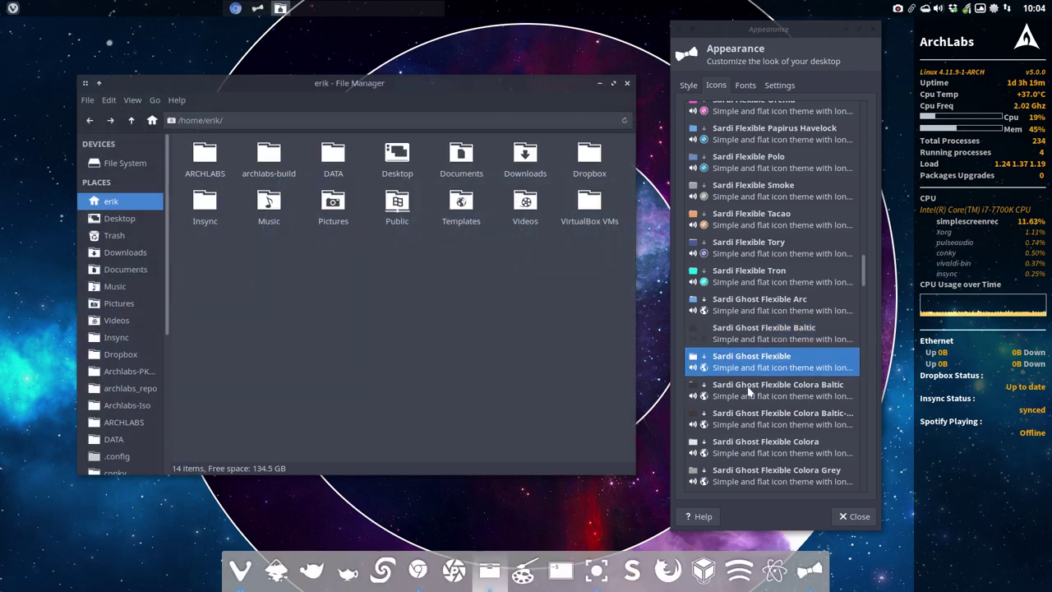
- Preview the Sardi Ghost Flexible Colora Baltic icon theme and the Colora Baltic variant listed directly below it
{"action": "key", "text": "Down"}
{"action": "left_click", "coordinate": [469, 378]}
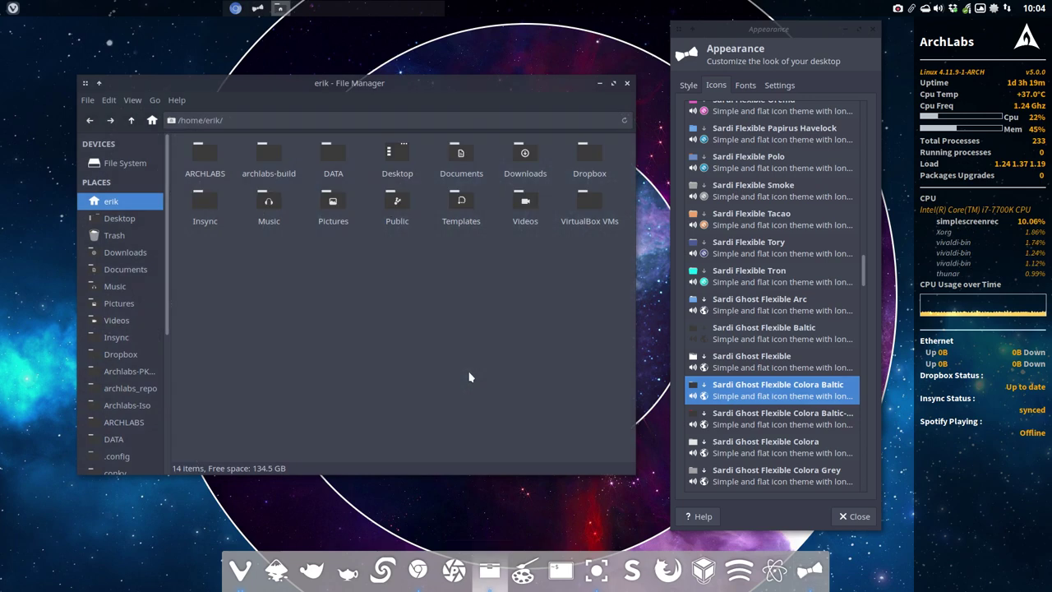
{"action": "left_click", "coordinate": [781, 419]}
{"action": "left_click", "coordinate": [452, 379]}
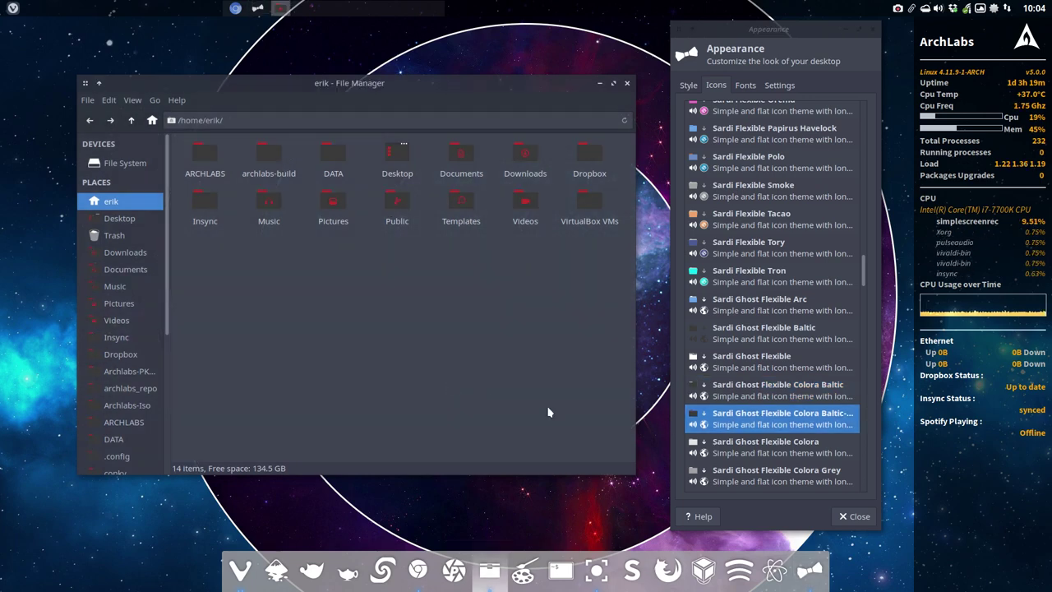
- Compare the Sardi Ghost Flexible Colora and Colora Grey icon themes, ending with Colora Grey applied
{"action": "scroll", "coordinate": [788, 451], "scroll_direction": "down", "scroll_amount": 3}
{"action": "left_click", "coordinate": [791, 327]}
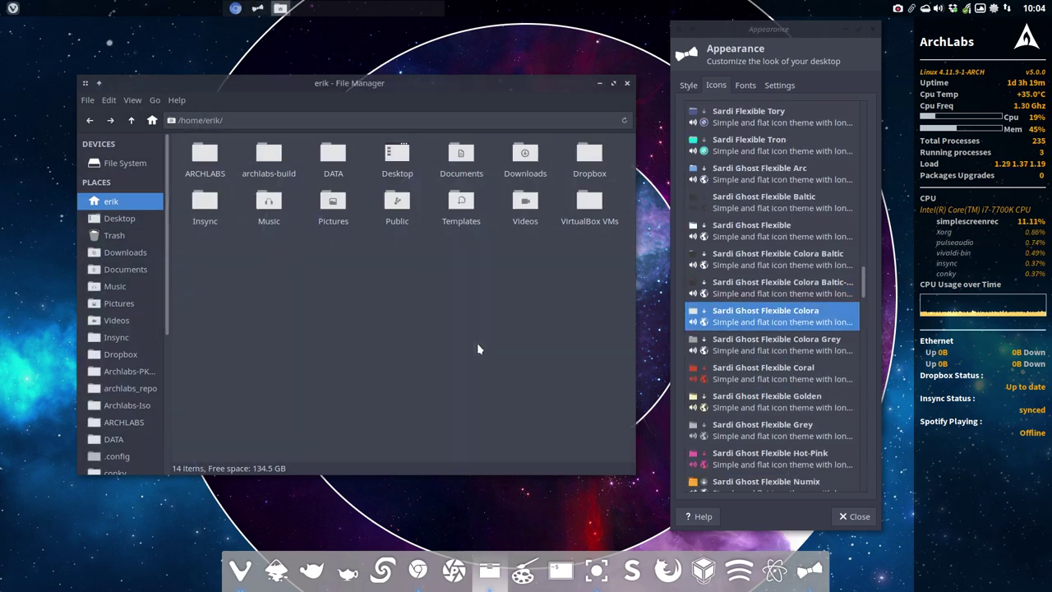
{"action": "key", "text": "Down"}
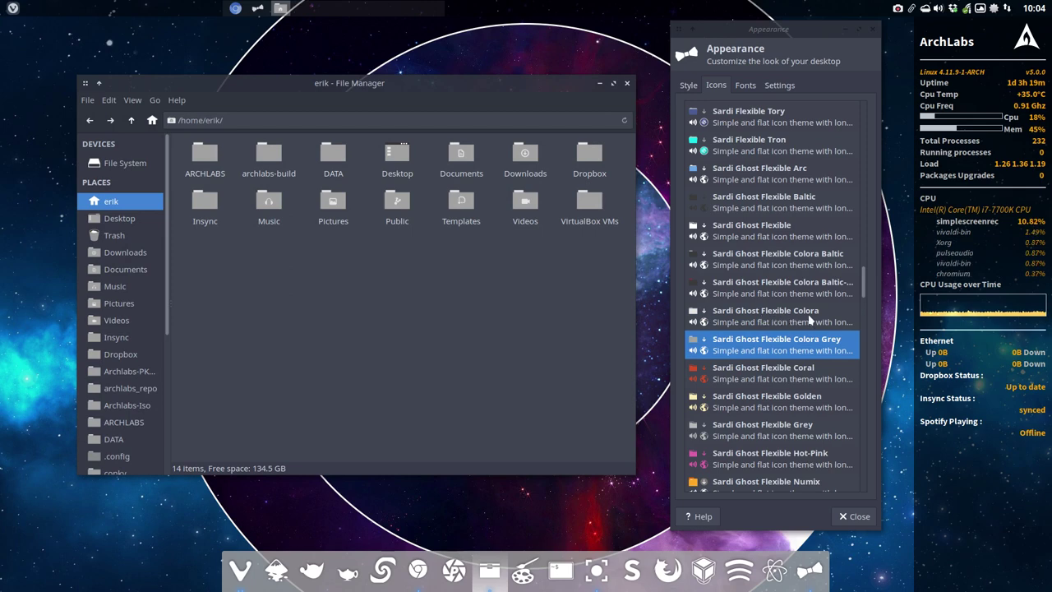
{"action": "left_click", "coordinate": [758, 323]}
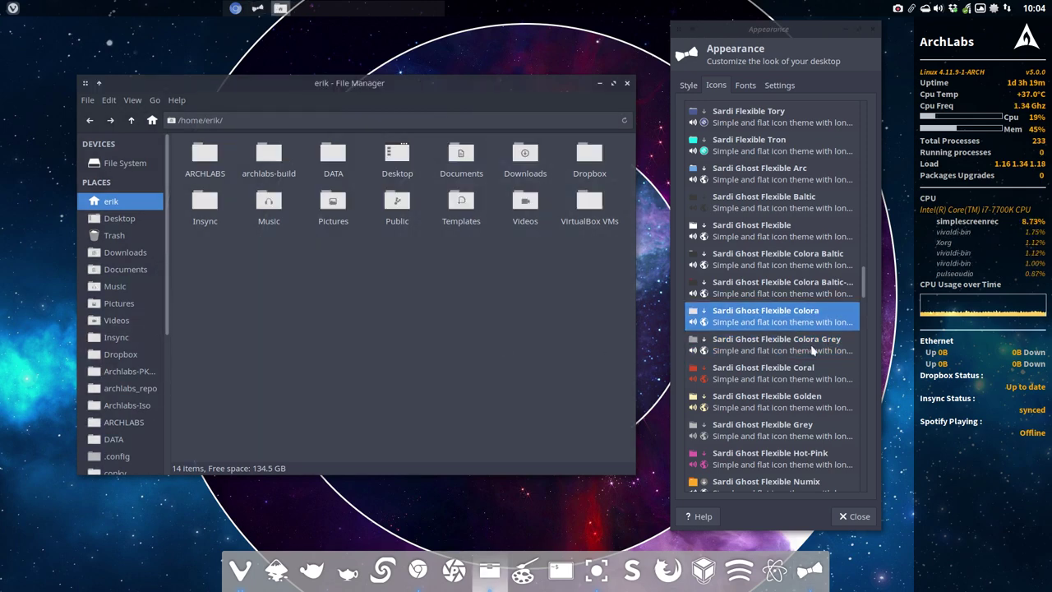
{"action": "left_click", "coordinate": [780, 349]}
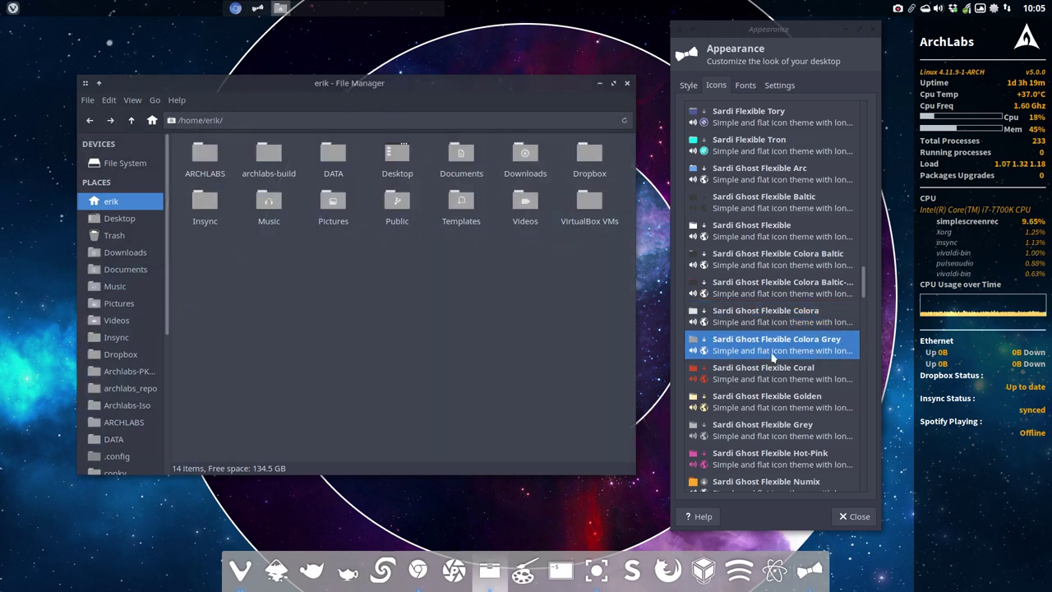
- Preview the Sardi Ghost Flexible Coral, Golden and Grey icon themes on the home folder
{"action": "left_click", "coordinate": [779, 371]}
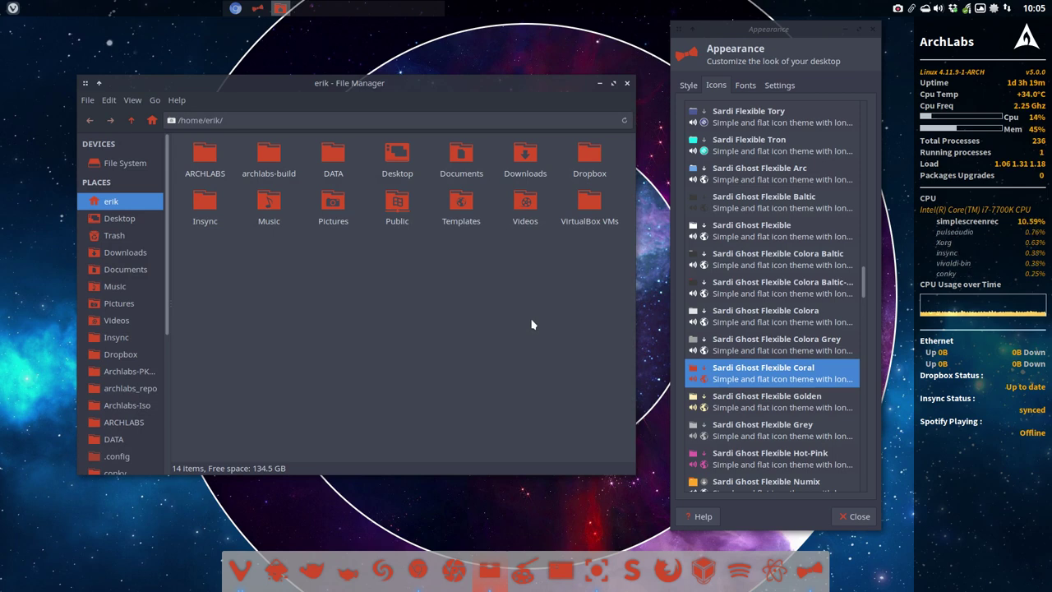
{"action": "left_click", "coordinate": [773, 406]}
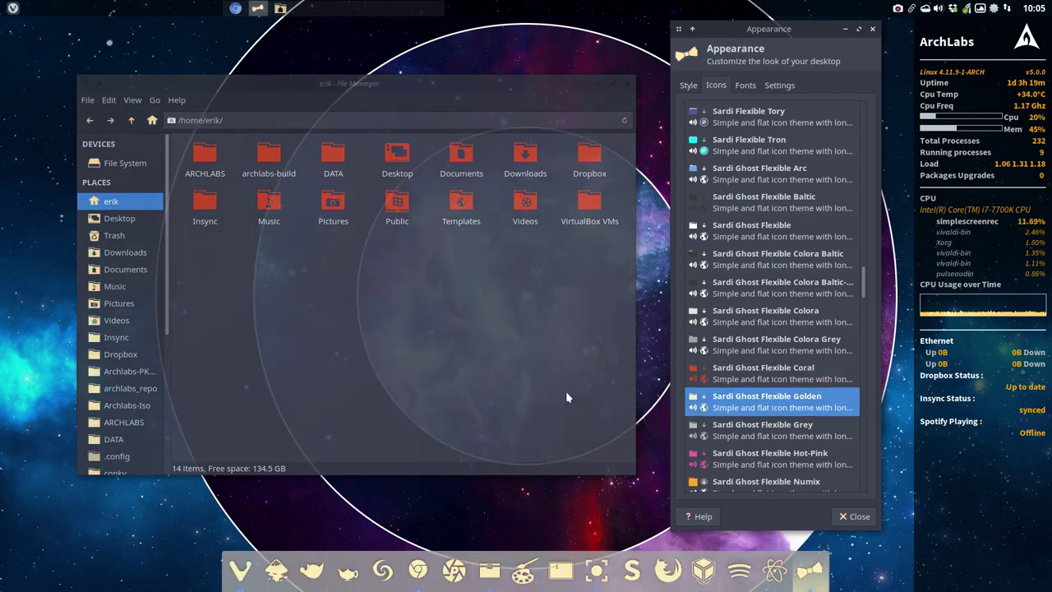
{"action": "key", "text": "Down"}
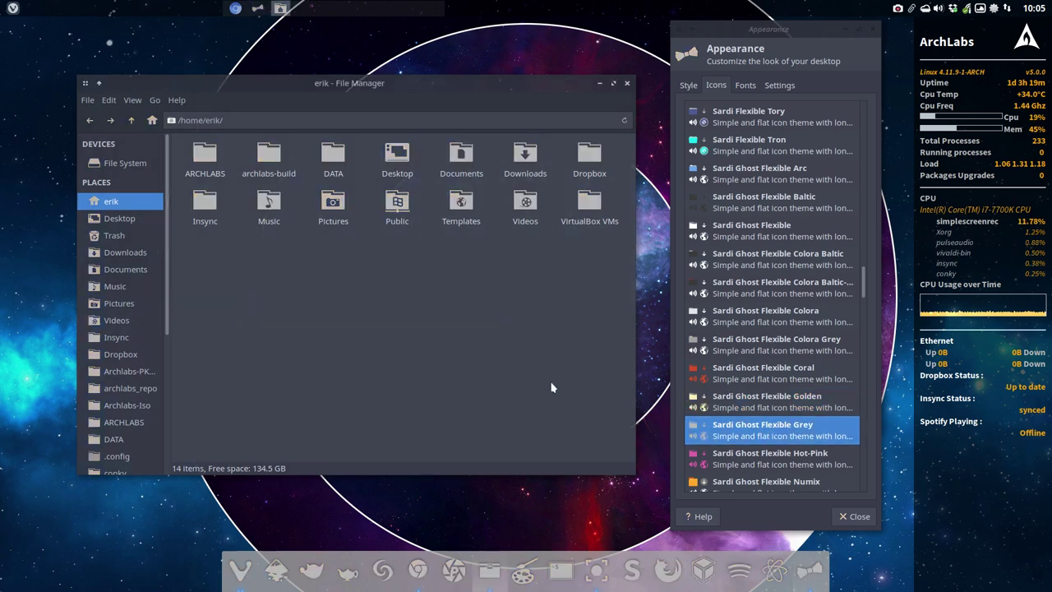
- Preview the Sardi Ghost Flexible Hot-Pink, Numix and Polo icon themes on the home folder
{"action": "left_click", "coordinate": [766, 456]}
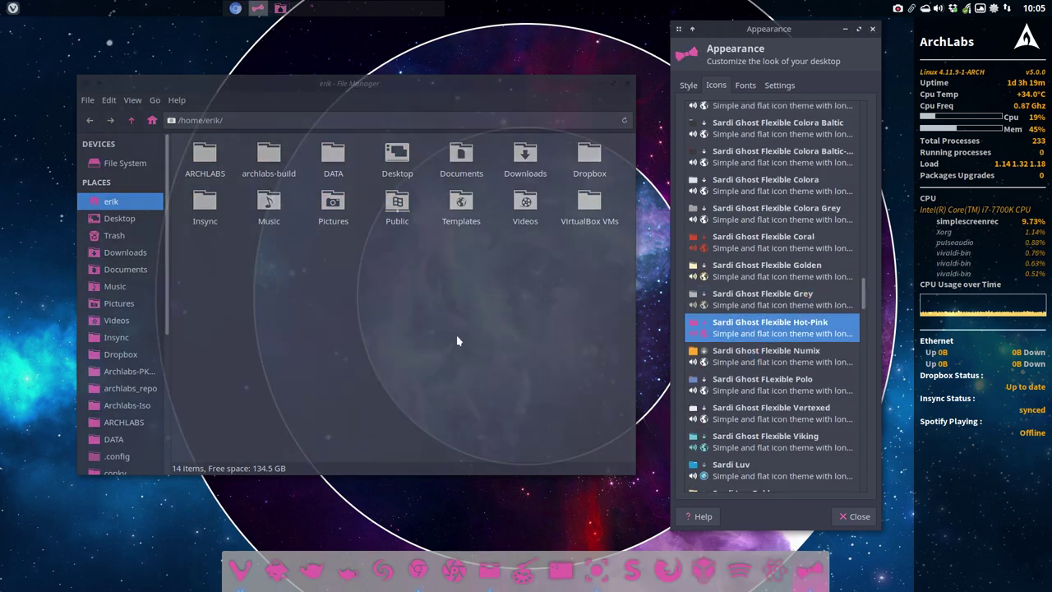
{"action": "key", "text": "Down"}
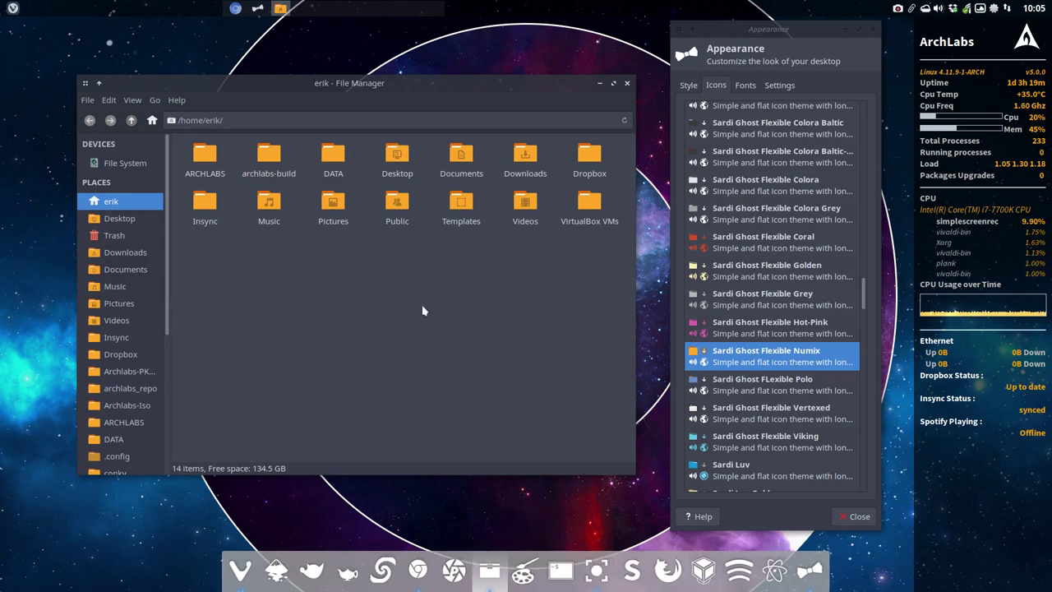
{"action": "key", "text": "Down"}
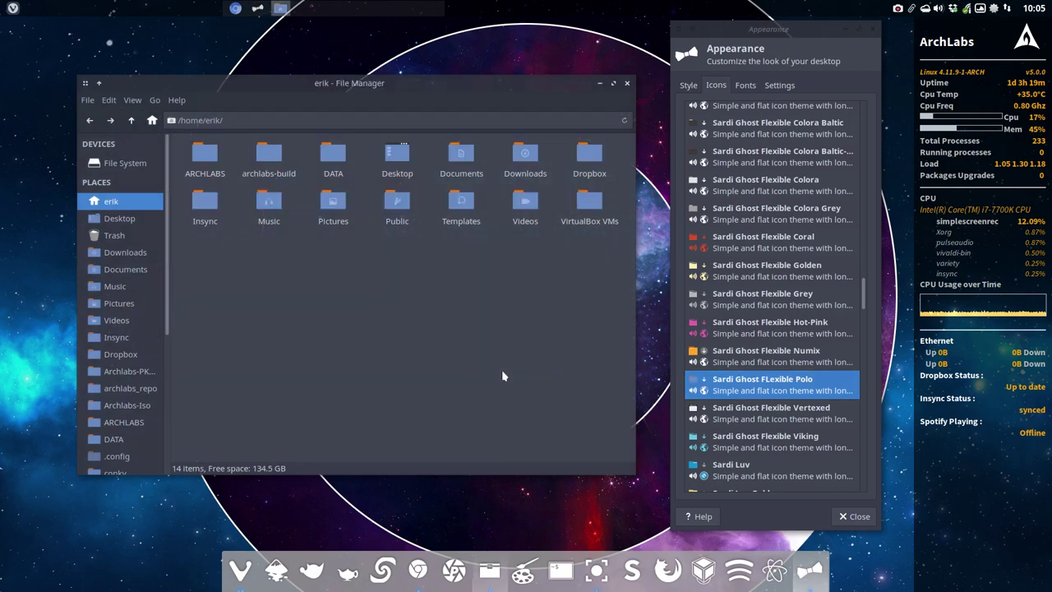
- Preview the Sardi Ghost Flexible Vertexed and Viking icon themes, glancing at the neighbouring workspace with Viking applied
{"action": "left_click", "coordinate": [778, 415]}
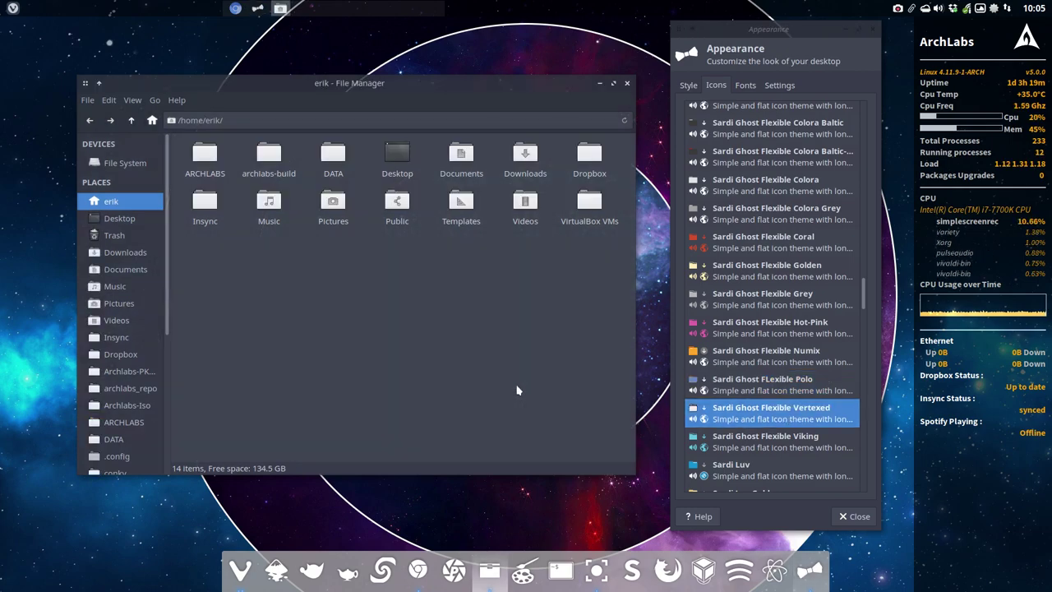
{"action": "left_click", "coordinate": [747, 437]}
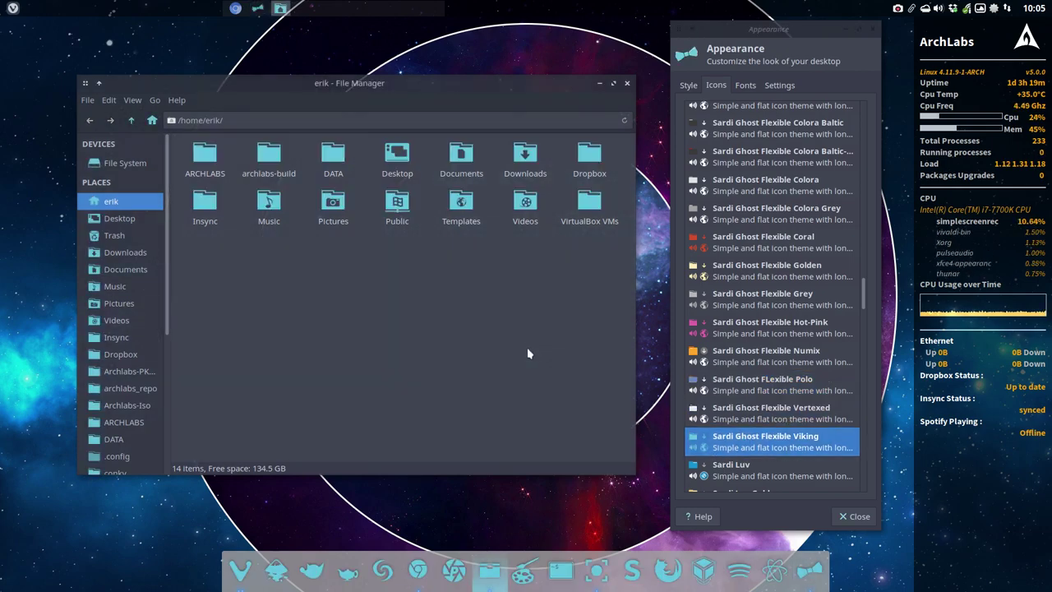
{"action": "key", "text": "ctrl+alt+Right"}
{"action": "key", "text": "ctrl+alt+Left"}
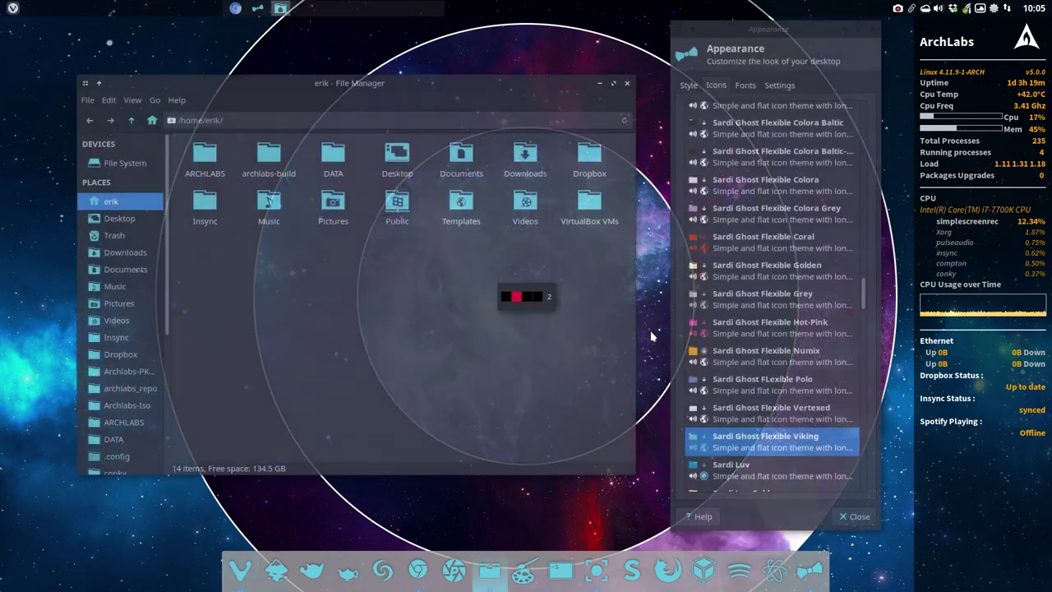
- Apply the Sardi Ghost Flexible Numix icon theme briefly and return to Sardi Ghost Flexible Viking
{"action": "left_click", "coordinate": [740, 356]}
{"action": "scroll", "coordinate": [740, 362], "scroll_direction": "down", "scroll_amount": 5}
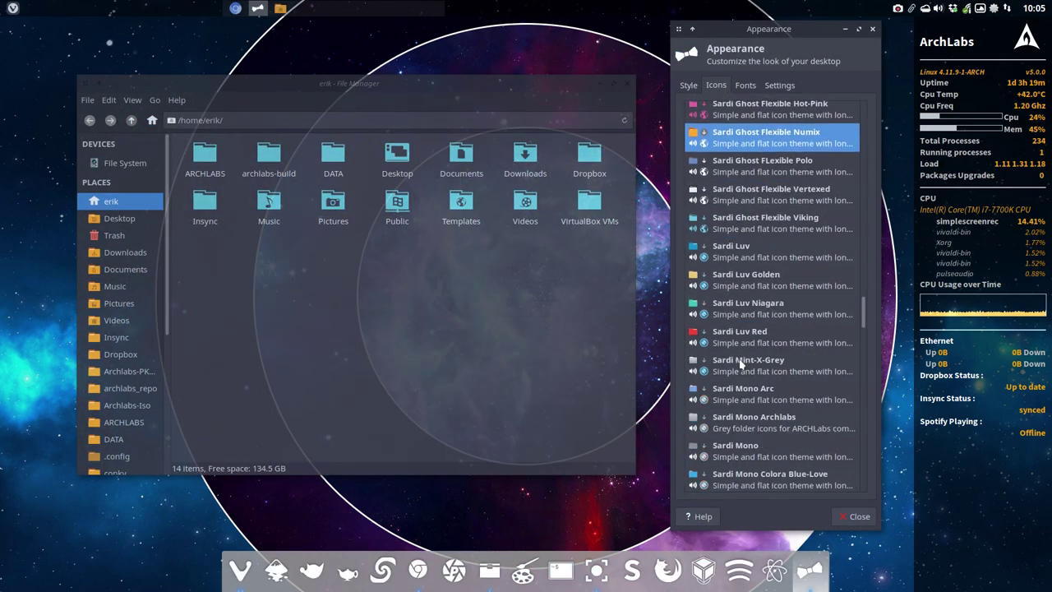
{"action": "left_click", "coordinate": [735, 206]}
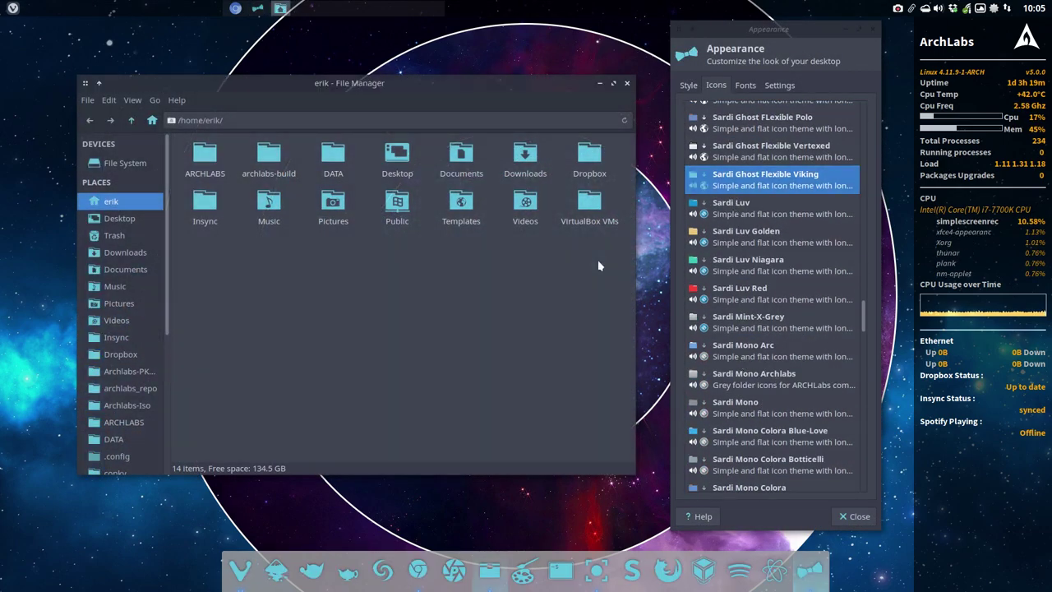
- Preview the Sardi Luv, Luv Golden, Luv Niagara and Luv Red icon themes on the home folder
{"action": "left_click", "coordinate": [565, 319]}
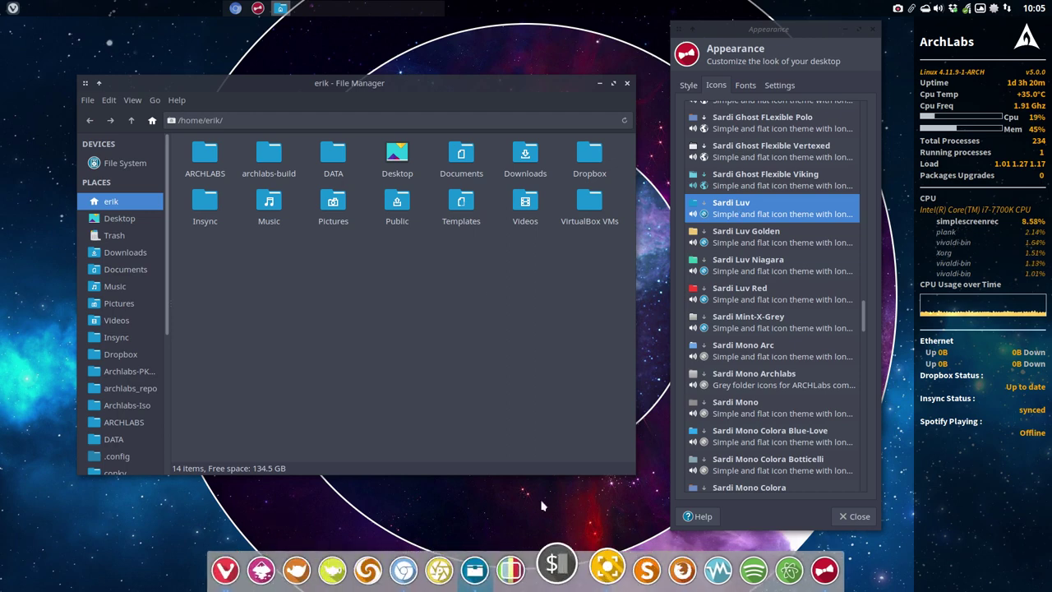
{"action": "left_click", "coordinate": [803, 237]}
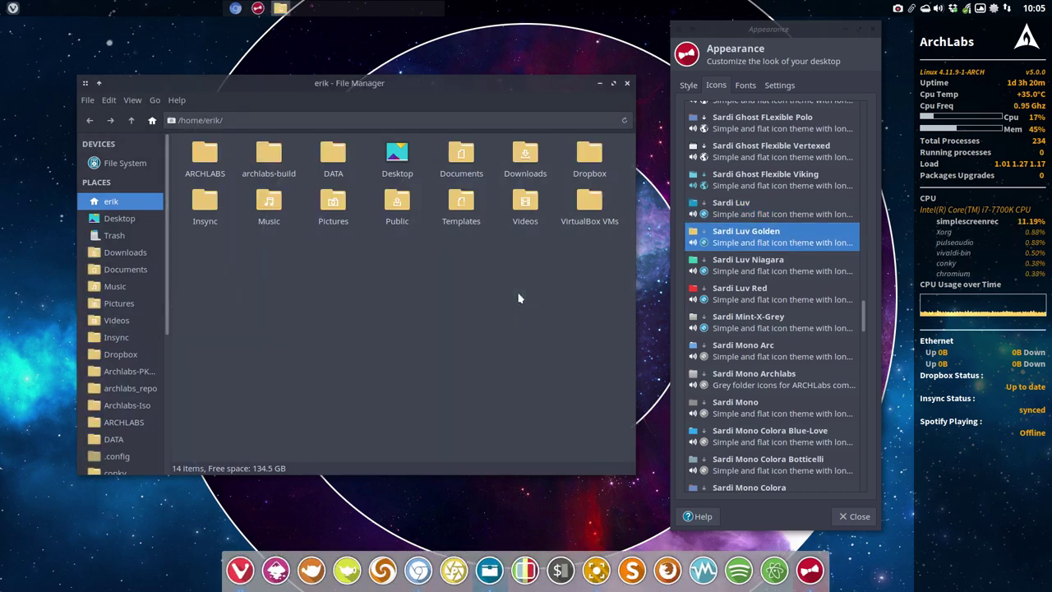
{"action": "left_click", "coordinate": [752, 273]}
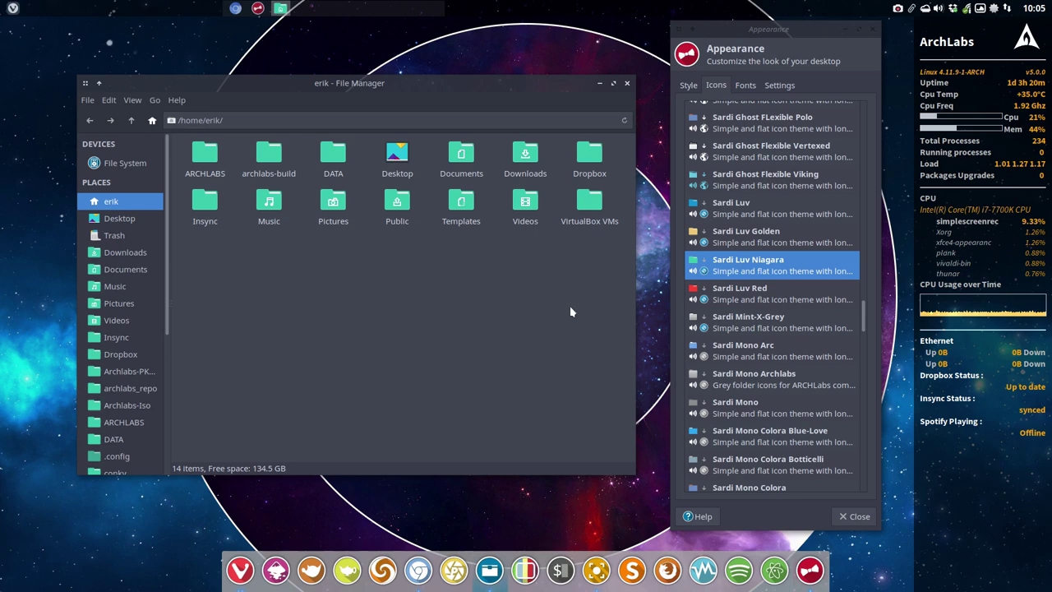
{"action": "left_click", "coordinate": [773, 296]}
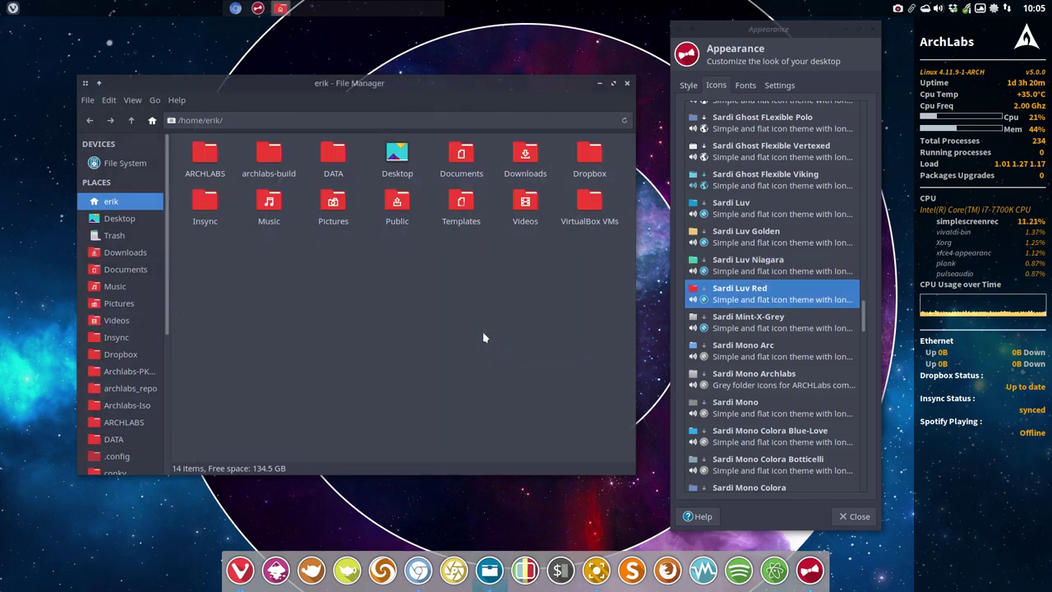
- Preview the Sardi Mint-X-Grey, Sardi Mono Arc and Sardi Mono Archlabs icon themes
{"action": "left_click", "coordinate": [690, 329]}
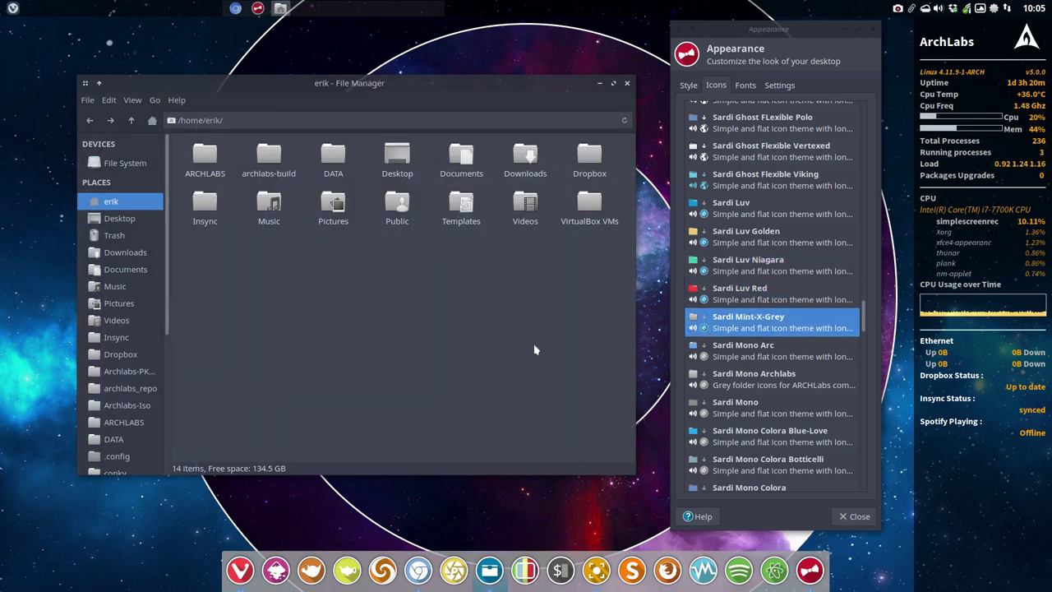
{"action": "scroll", "coordinate": [769, 339], "scroll_direction": "down", "scroll_amount": 3}
{"action": "scroll", "coordinate": [769, 339], "scroll_direction": "down", "scroll_amount": 1}
{"action": "left_click", "coordinate": [767, 223]}
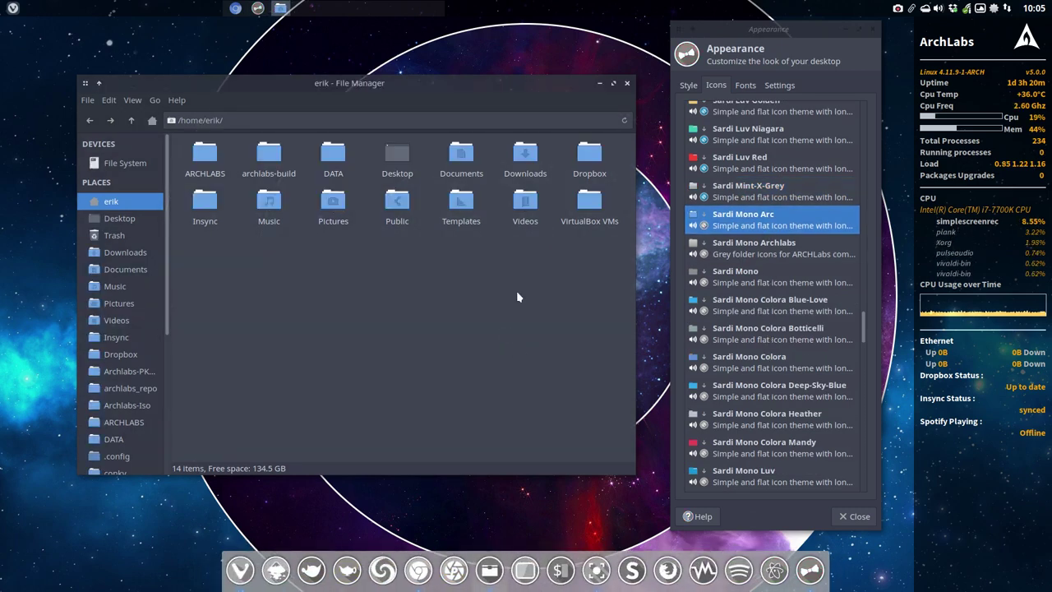
{"action": "left_click", "coordinate": [738, 248]}
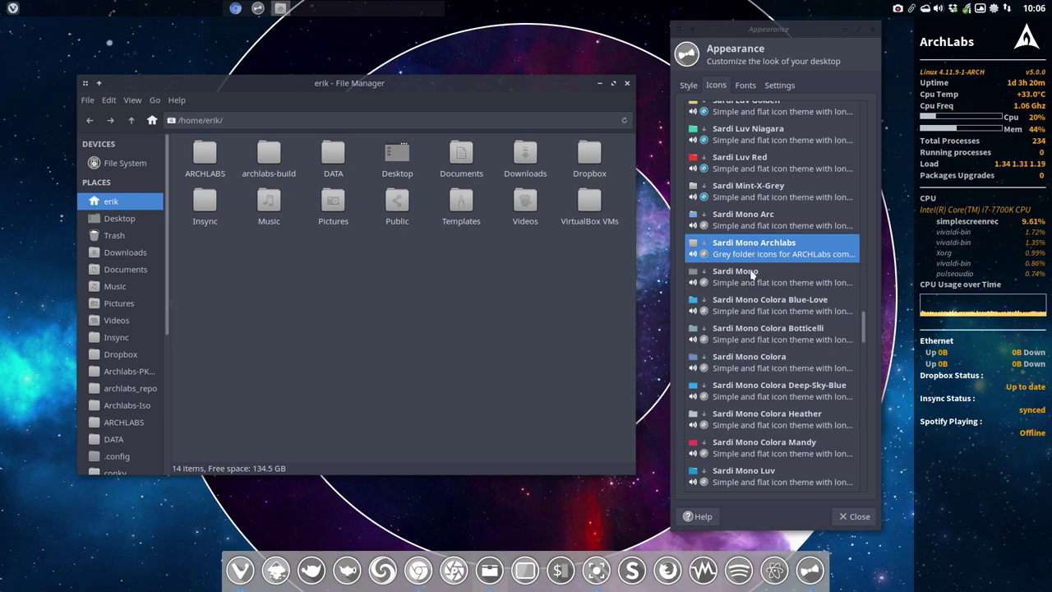
- Preview the Sardi Mono, Sardi Mono Colora Blue-Love and Sardi Mono Colora Botticelli icon themes on the home folder
{"action": "left_click", "coordinate": [743, 277]}
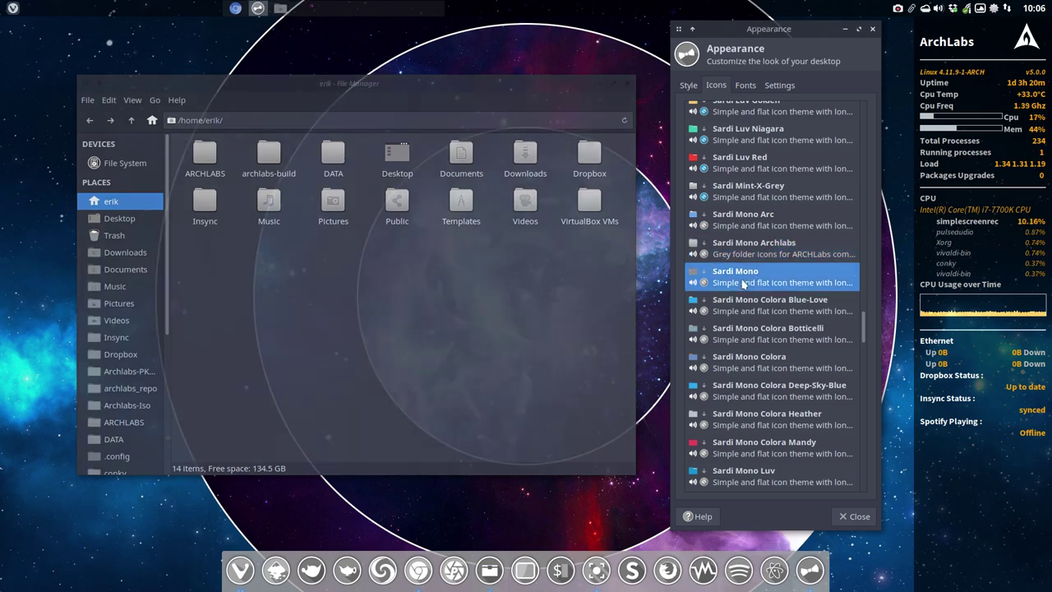
{"action": "left_click", "coordinate": [609, 368]}
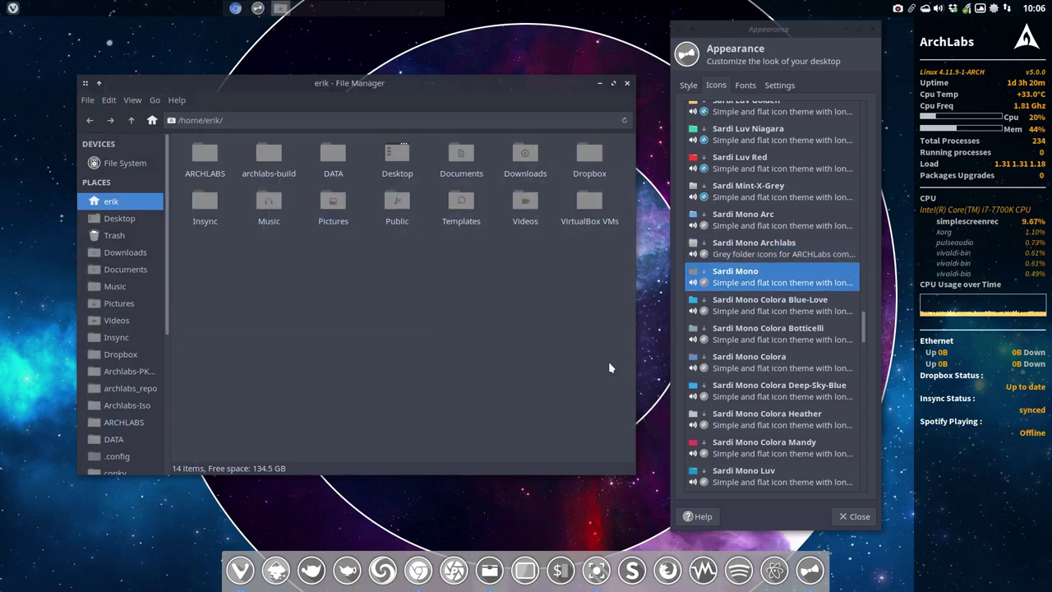
{"action": "left_click", "coordinate": [776, 309]}
{"action": "left_click", "coordinate": [504, 346]}
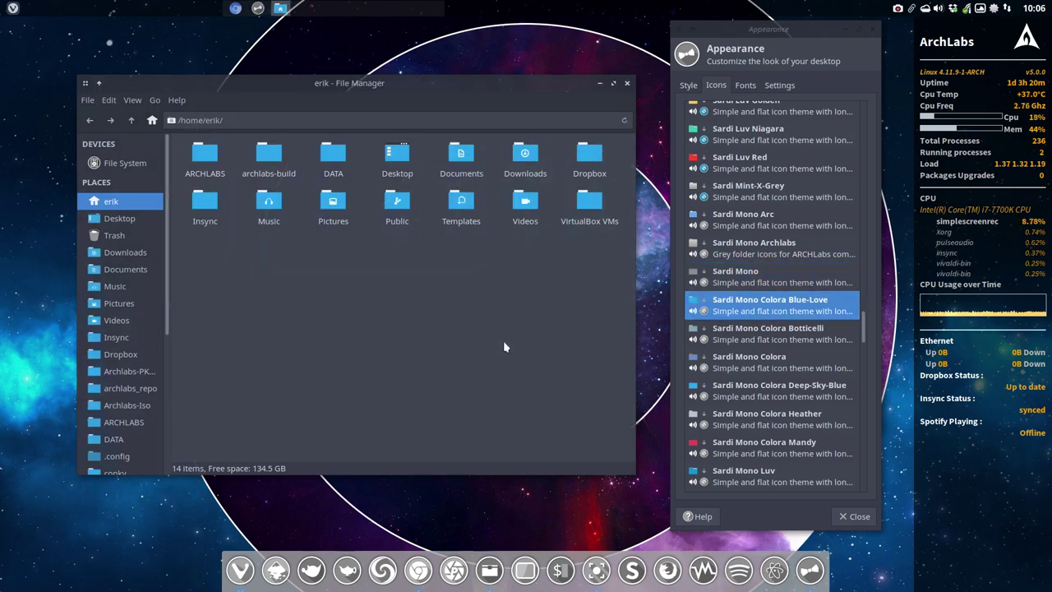
{"action": "left_click", "coordinate": [749, 339]}
{"action": "left_click", "coordinate": [562, 354]}
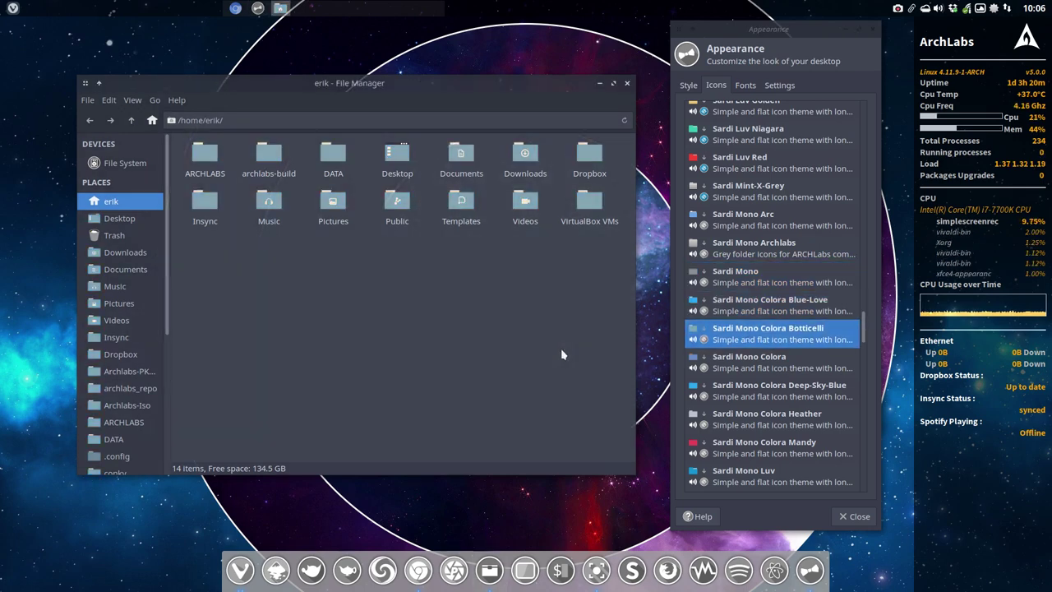
- Preview the Sardi Mono Colora and Sardi Mono Colora Deep-Sky-Blue icon themes on the home folder
{"action": "scroll", "coordinate": [737, 346], "scroll_direction": "down", "scroll_amount": 2}
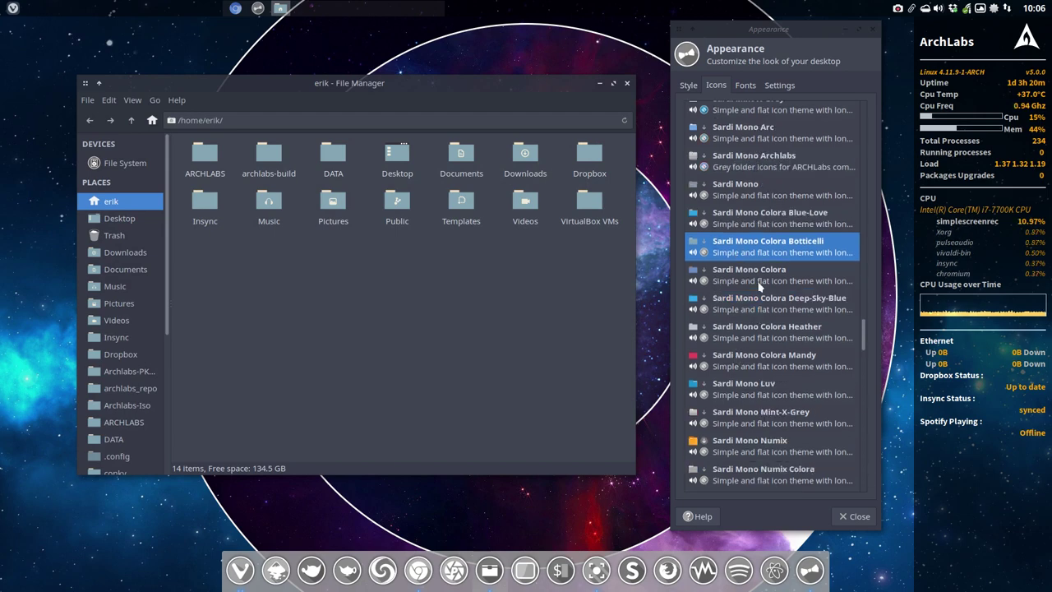
{"action": "left_click", "coordinate": [758, 279]}
{"action": "left_click", "coordinate": [526, 322]}
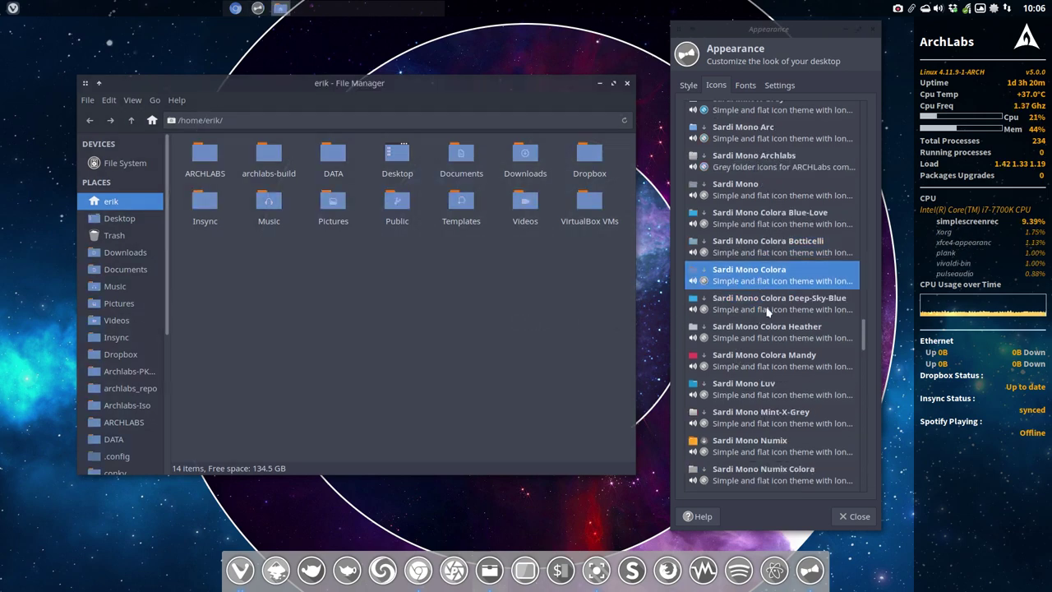
{"action": "left_click", "coordinate": [768, 311]}
{"action": "left_click", "coordinate": [516, 349]}
- Preview the Sardi Mono Colora Heather and Sardi Mono Colora Mandy icon themes on the home folder
{"action": "left_click", "coordinate": [750, 333]}
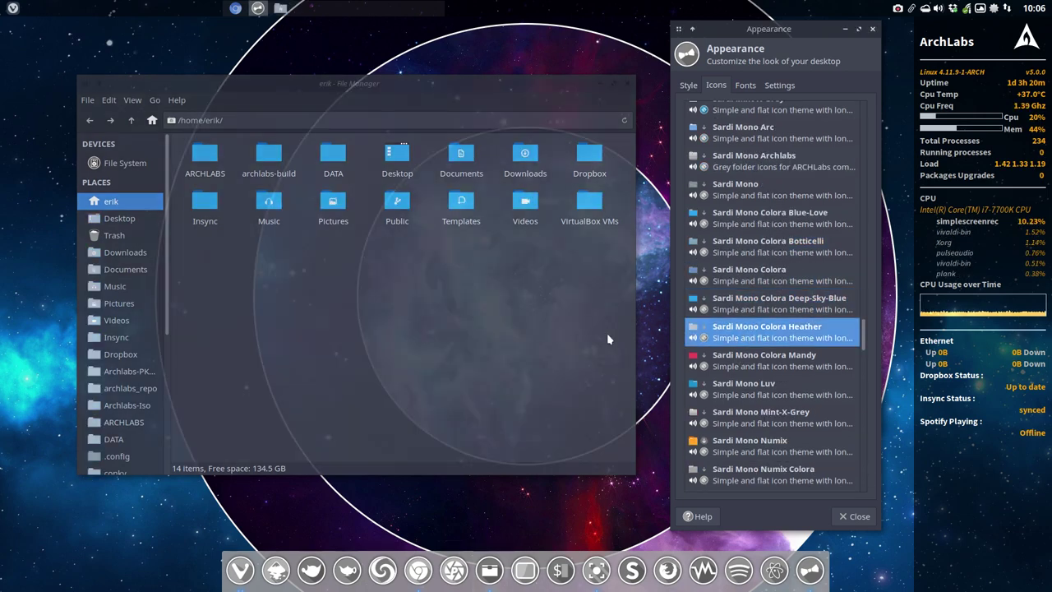
{"action": "left_click", "coordinate": [535, 342]}
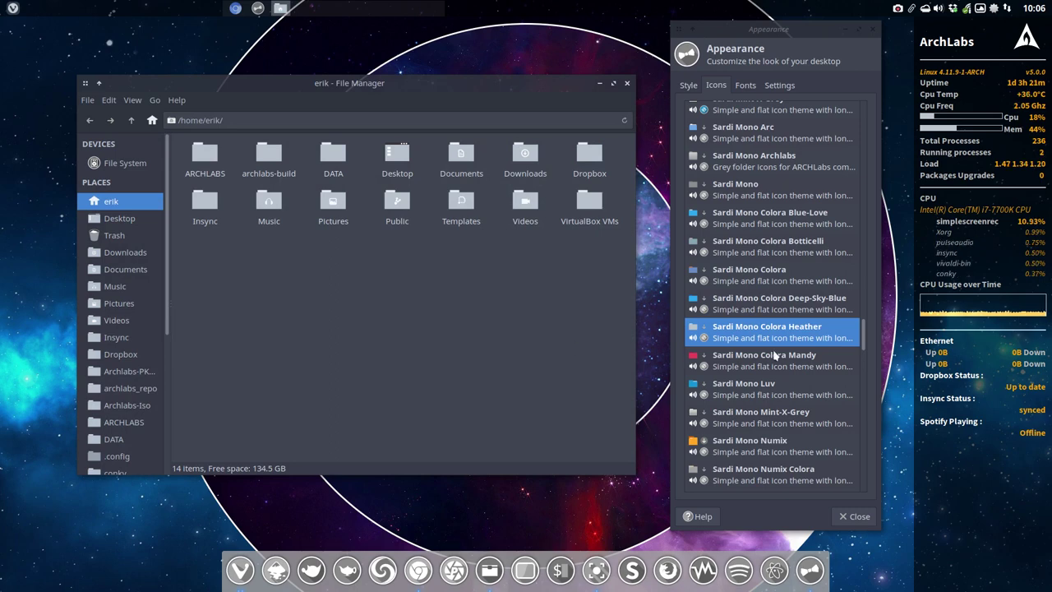
{"action": "left_click", "coordinate": [774, 355]}
{"action": "left_click", "coordinate": [559, 367]}
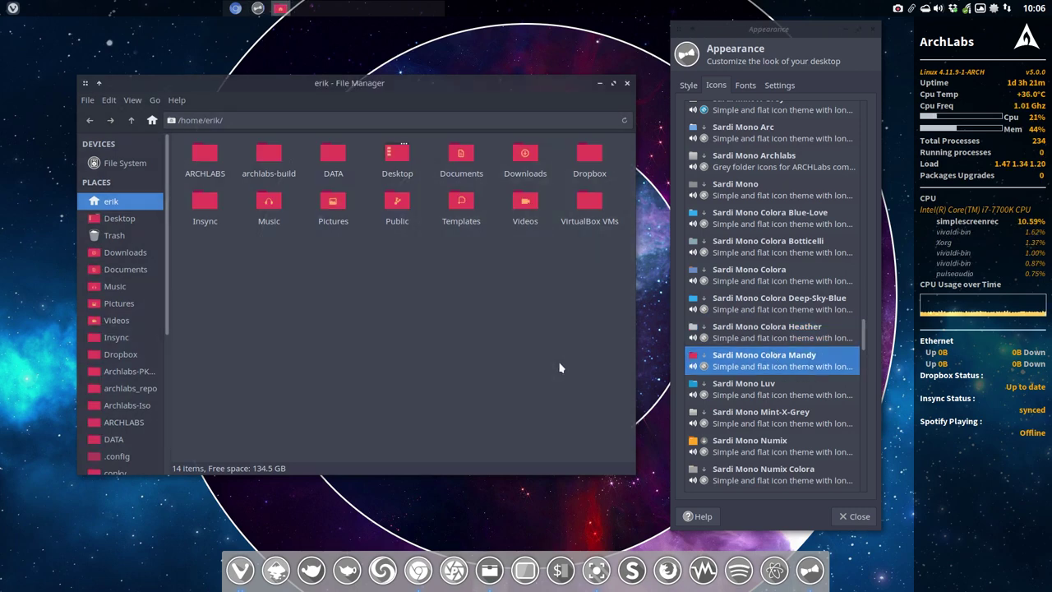
- Preview the Sardi Mono Luv and Sardi Mono Mint-X-Grey icon themes on the home folder
{"action": "left_click", "coordinate": [746, 388]}
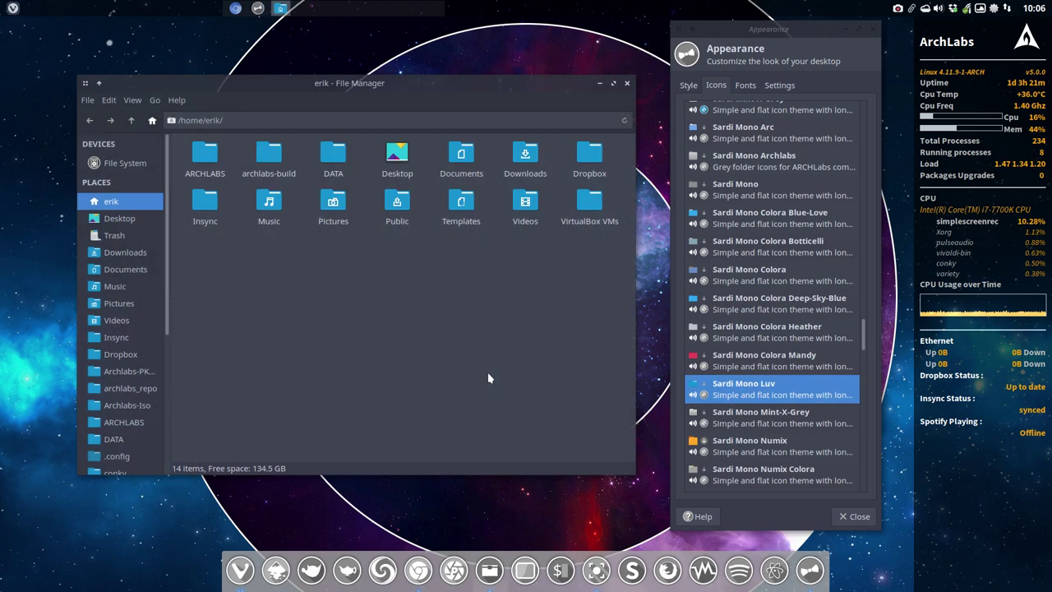
{"action": "scroll", "coordinate": [750, 246], "scroll_direction": "down", "scroll_amount": 5}
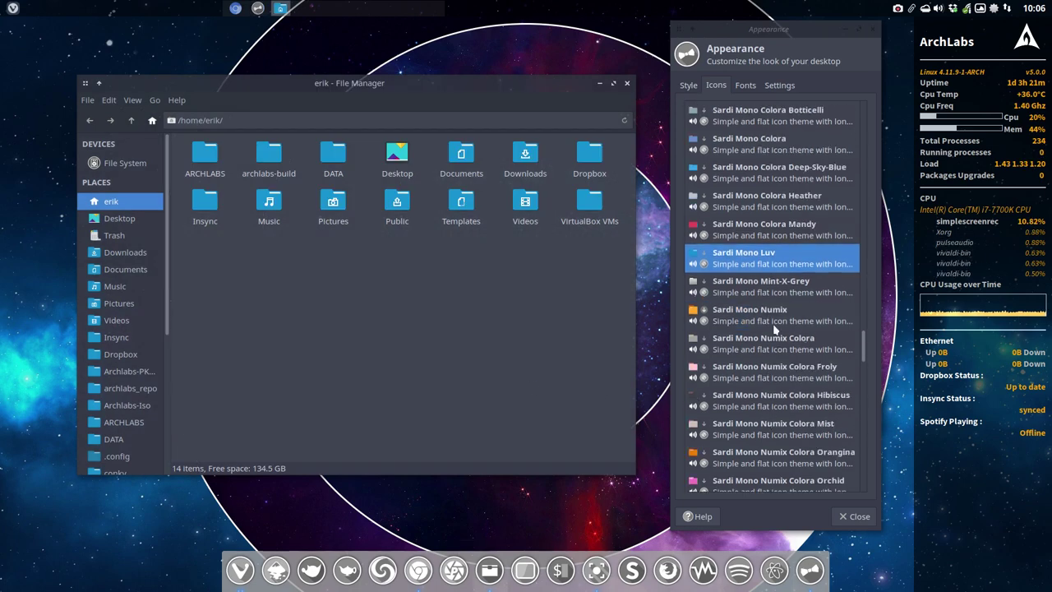
{"action": "left_click", "coordinate": [750, 242]}
{"action": "left_click", "coordinate": [481, 300]}
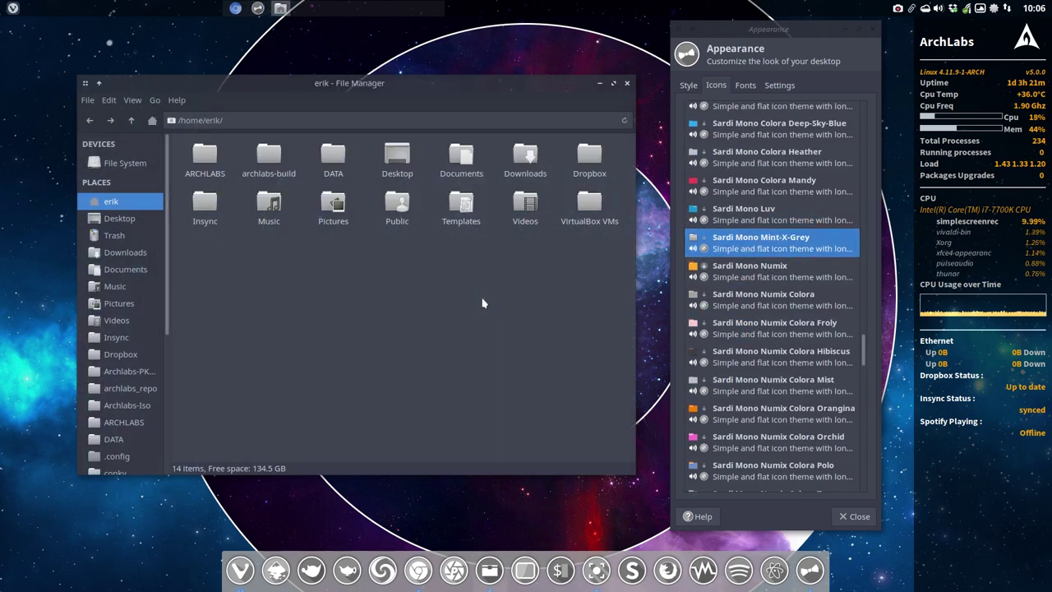
- Compare the Sardi Mono Numix and Sardi Mono Numix Colora icon themes, ending with Numix Colora applied
{"action": "left_click", "coordinate": [748, 271]}
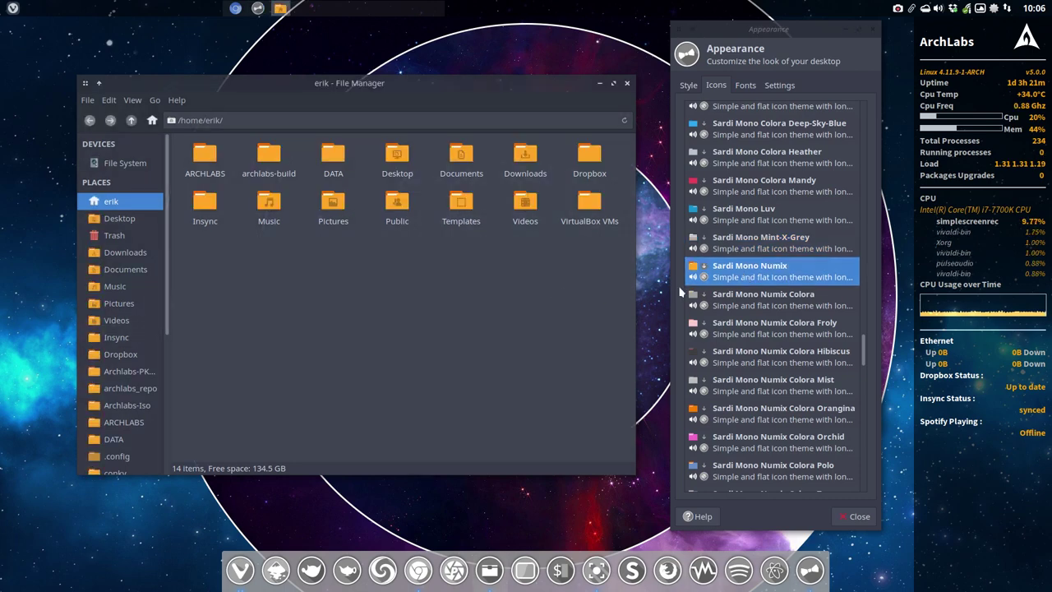
{"action": "left_click", "coordinate": [770, 308]}
{"action": "left_click", "coordinate": [774, 279]}
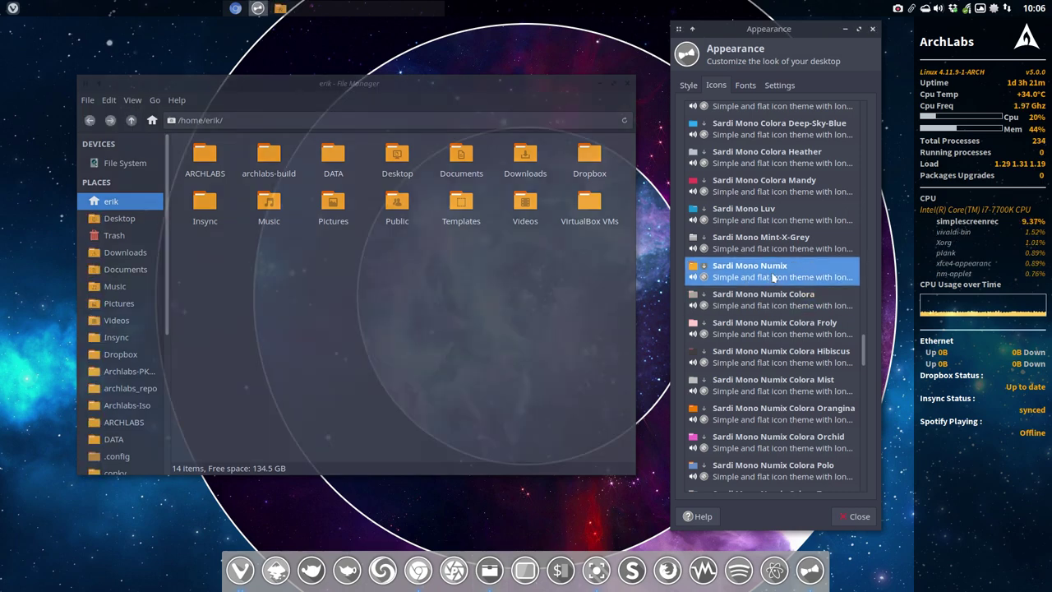
{"action": "left_click", "coordinate": [769, 306]}
{"action": "left_click", "coordinate": [498, 312]}
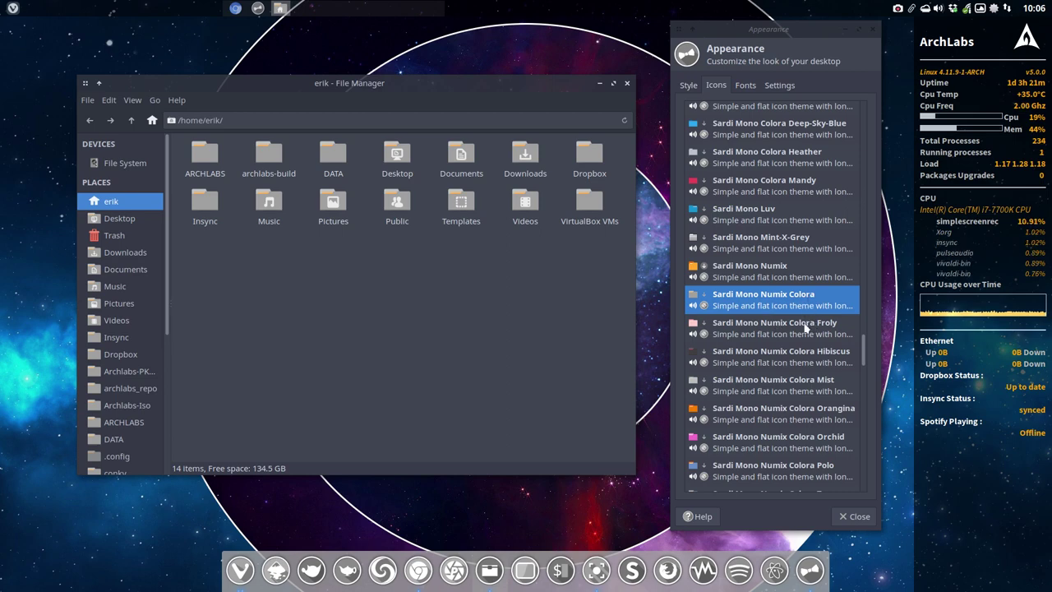
- Preview the Sardi Mono Numix Colora Froly, Hibiscus, Mist and Orangina icon themes
{"action": "left_click", "coordinate": [765, 327]}
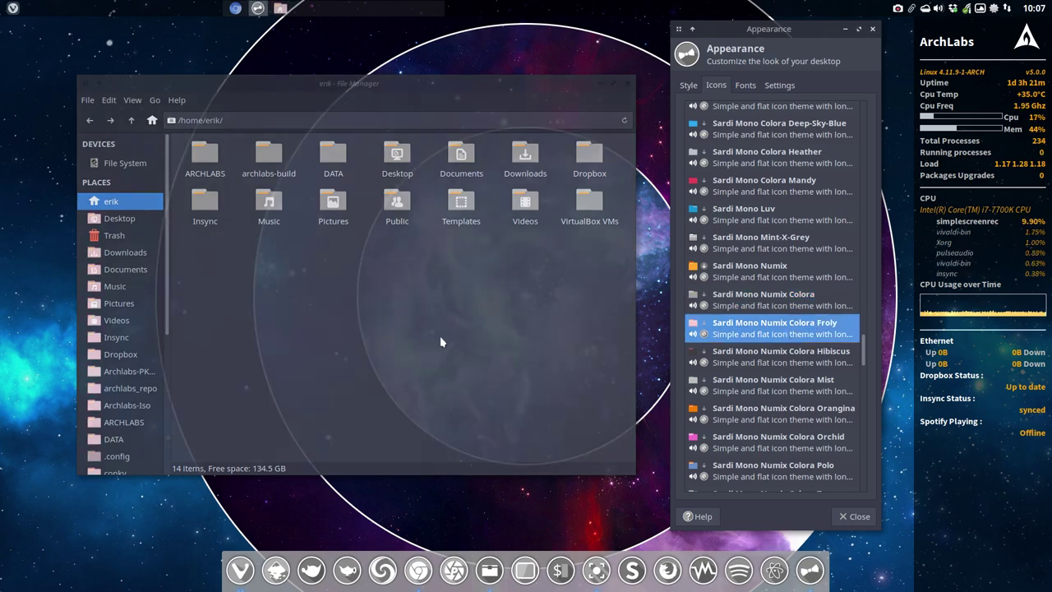
{"action": "key", "text": "Down"}
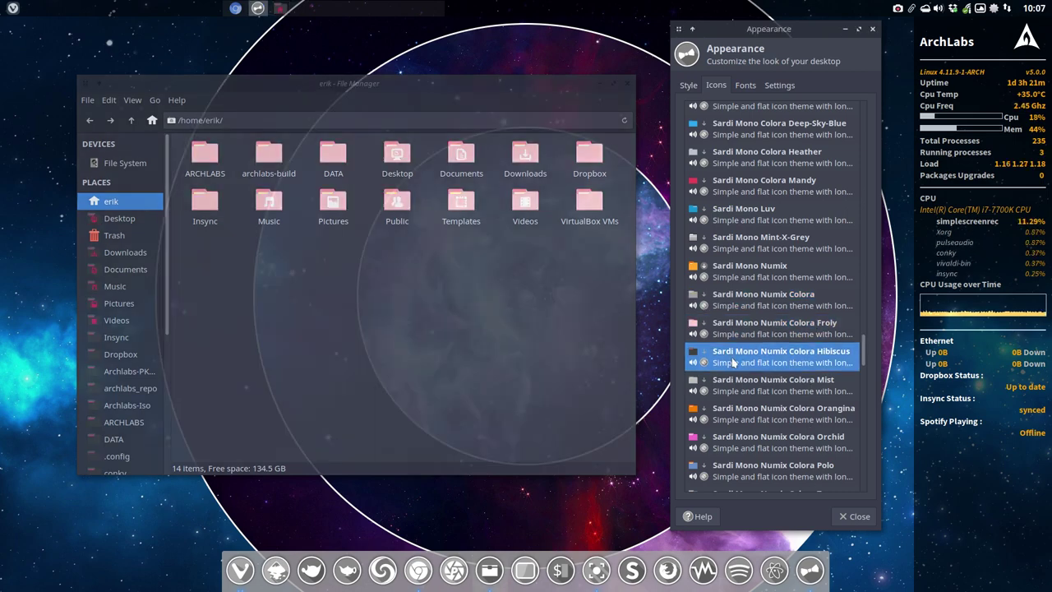
{"action": "key", "text": "Down"}
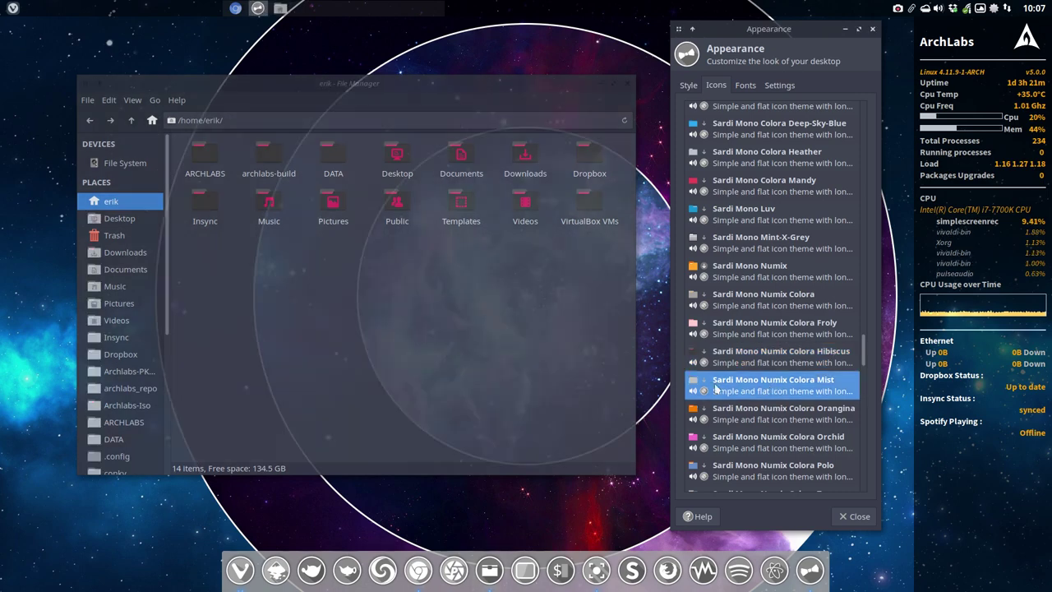
{"action": "scroll", "coordinate": [748, 403], "scroll_direction": "down", "scroll_amount": 2}
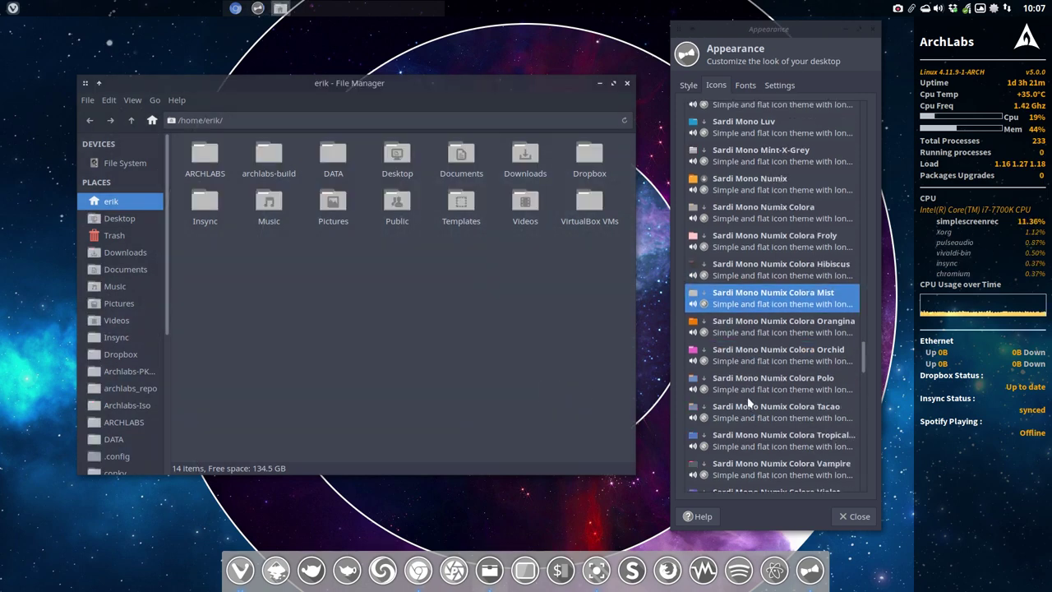
{"action": "left_click", "coordinate": [758, 333]}
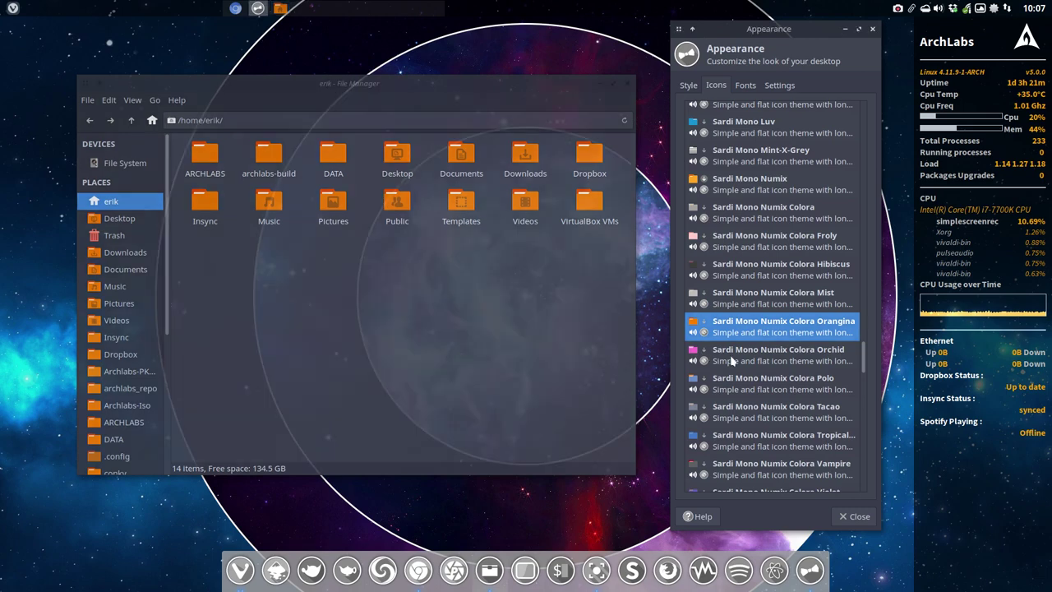
- Preview the Sardi Mono Numix Colora Orchid, Polo and Tacao icon themes on the home folder
{"action": "key", "text": "Down"}
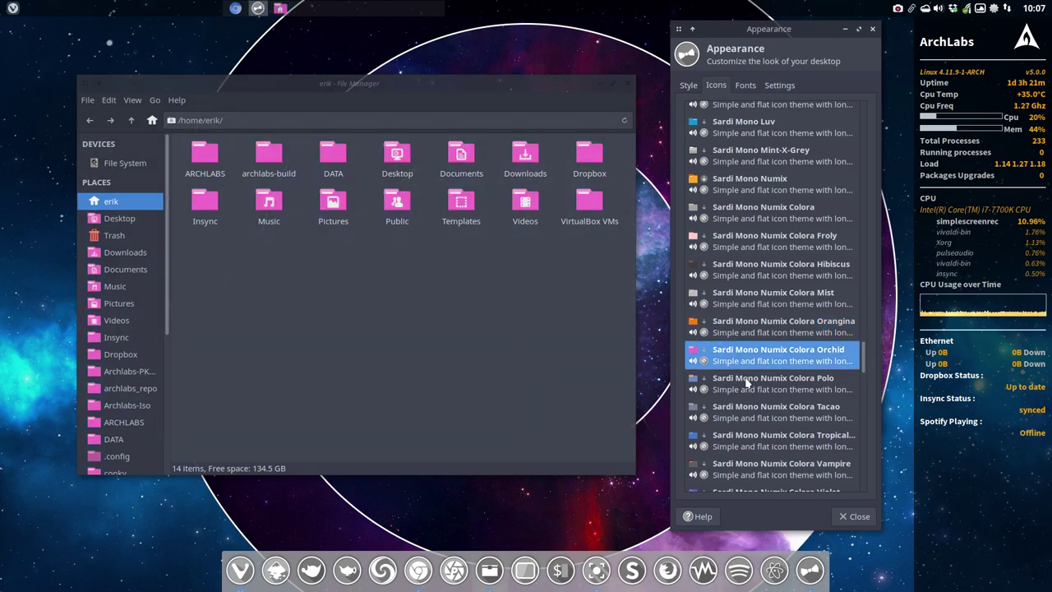
{"action": "key", "text": "Down"}
{"action": "key", "text": "Down"}
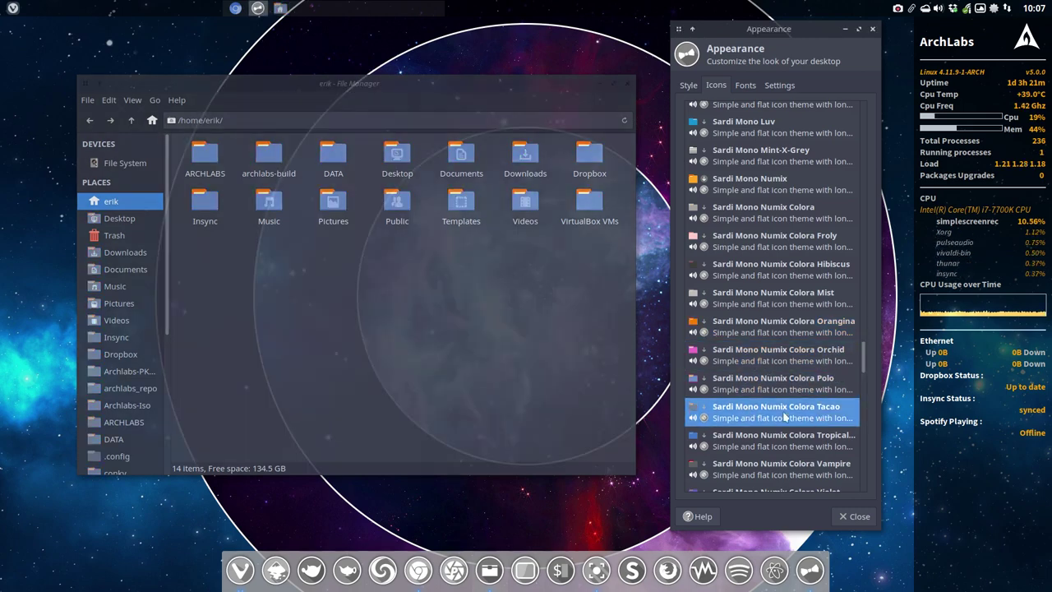
- Preview the Sardi Mono Numix Colora Tropical, Vampire, Violet and Watusi icon themes on the home folder
{"action": "scroll", "coordinate": [788, 370], "scroll_direction": "down", "scroll_amount": 4}
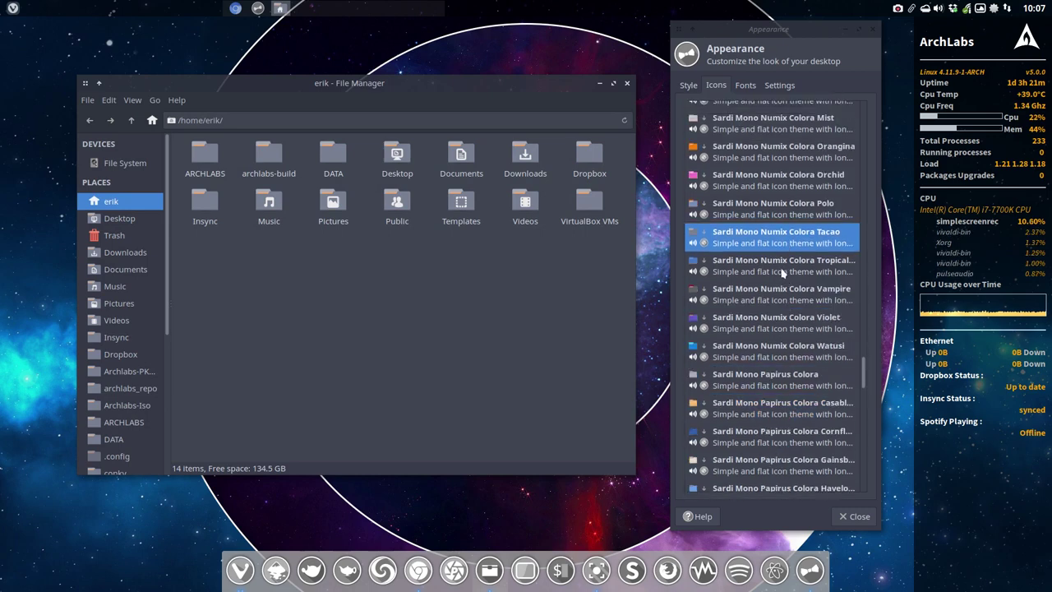
{"action": "left_click", "coordinate": [783, 274]}
{"action": "left_click", "coordinate": [764, 293]}
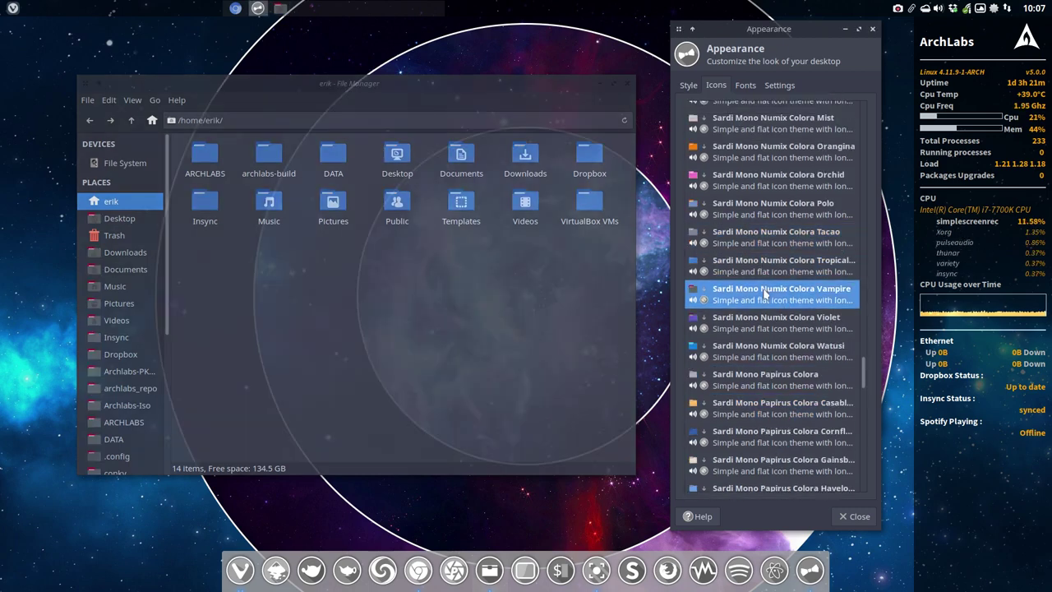
{"action": "left_click", "coordinate": [443, 302]}
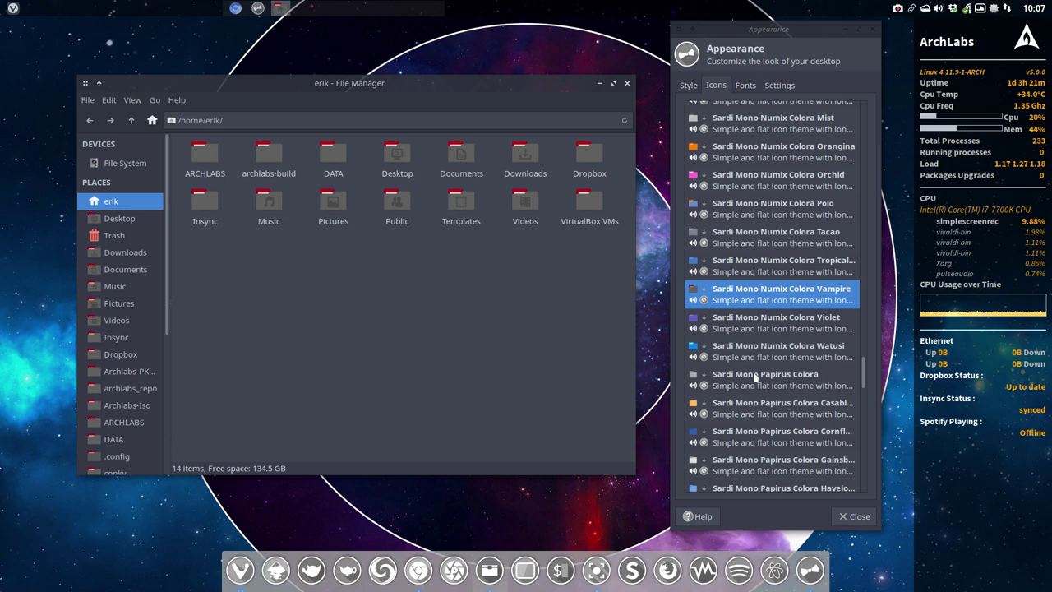
{"action": "left_click", "coordinate": [787, 330]}
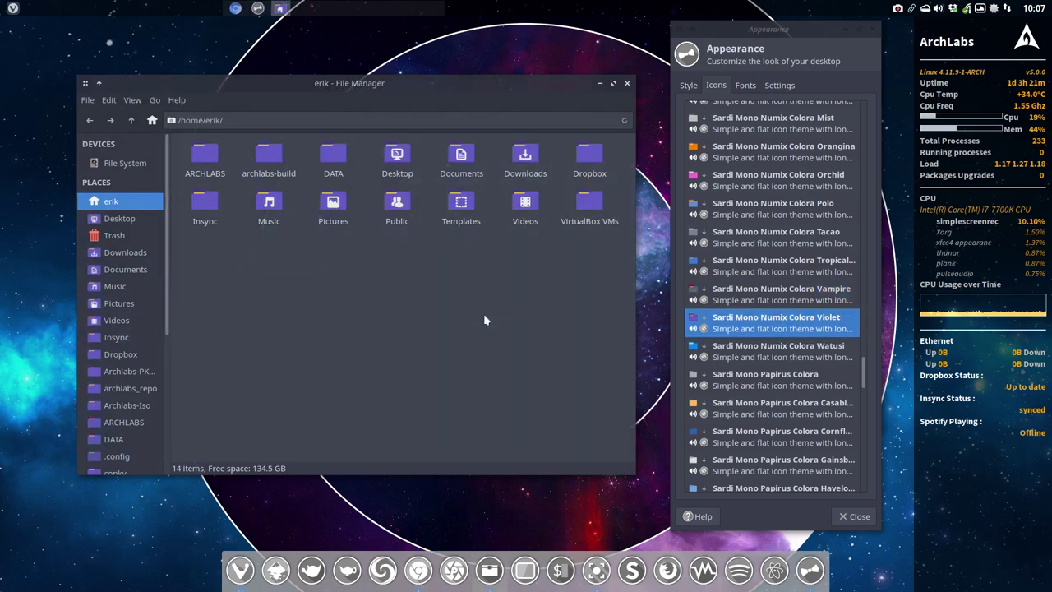
{"action": "key", "text": "Down"}
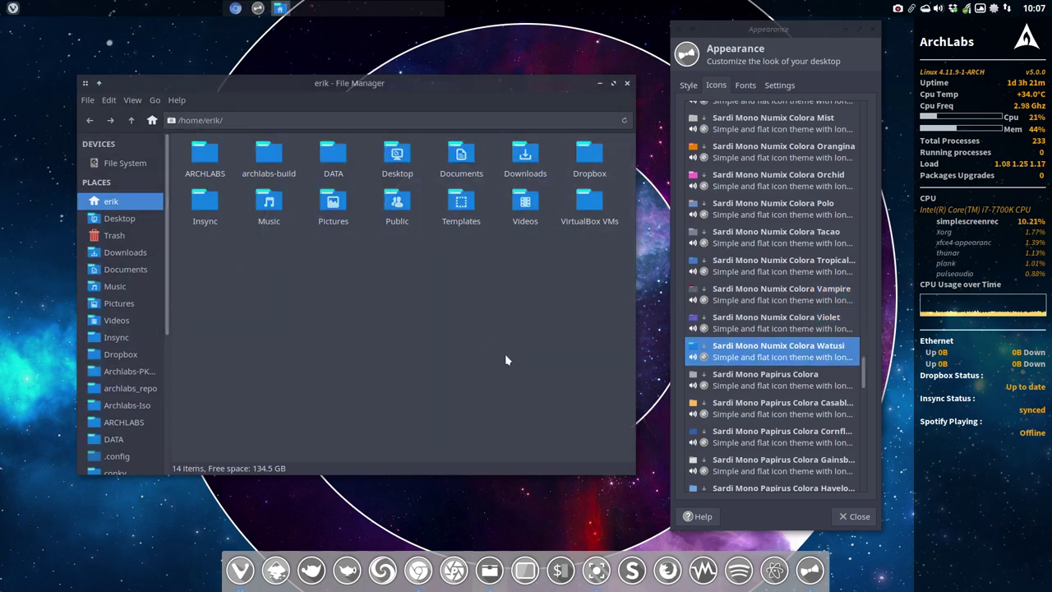
- Preview the Sardi Mono Papirus Colora icon theme and its Casablanca and Cornflower variants on the home folder
{"action": "scroll", "coordinate": [773, 253], "scroll_direction": "down", "scroll_amount": 5}
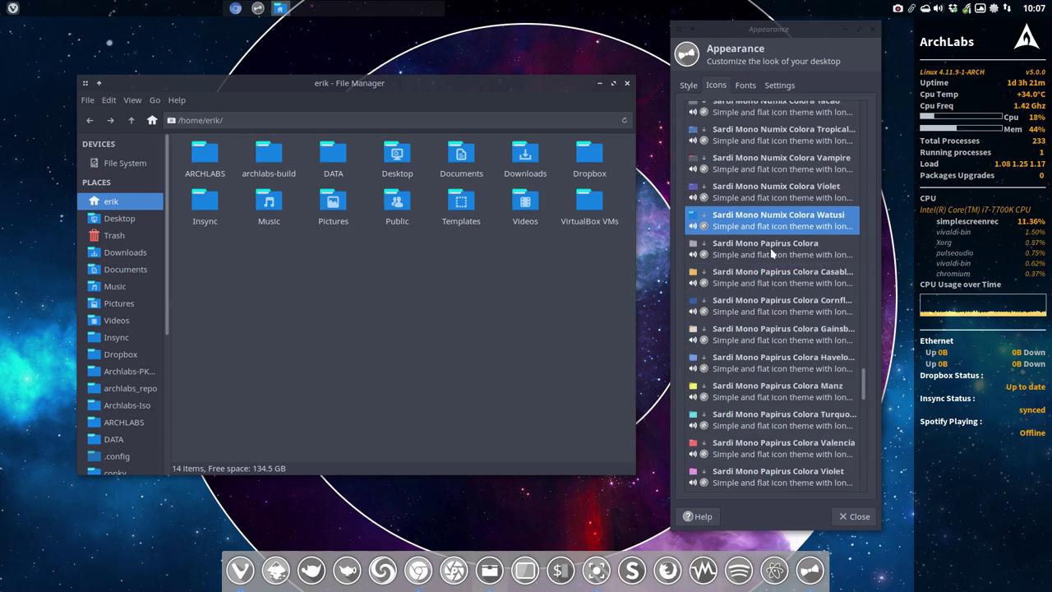
{"action": "left_click", "coordinate": [771, 252]}
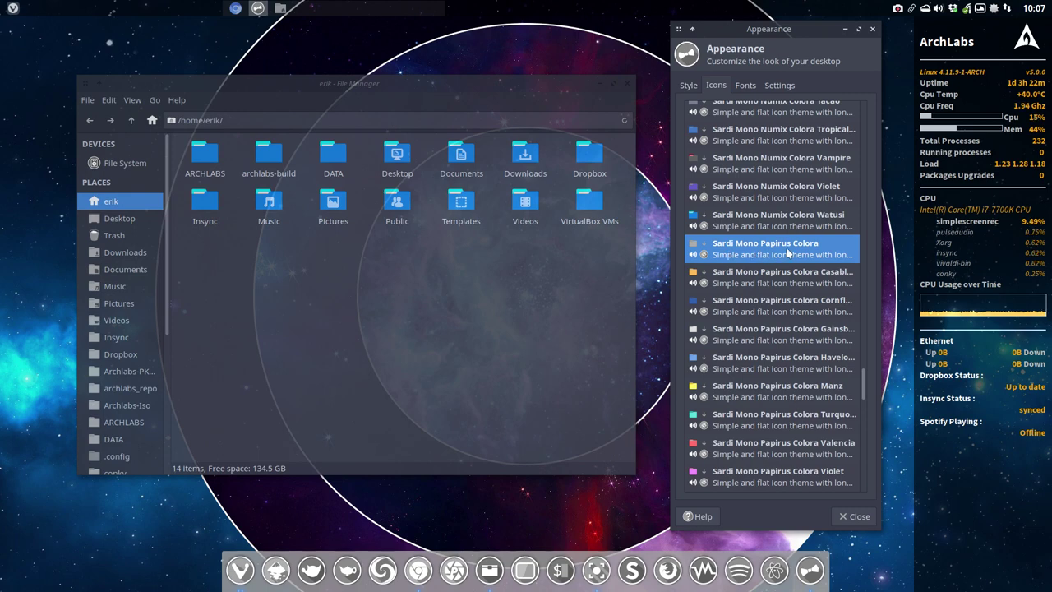
{"action": "left_click", "coordinate": [551, 271]}
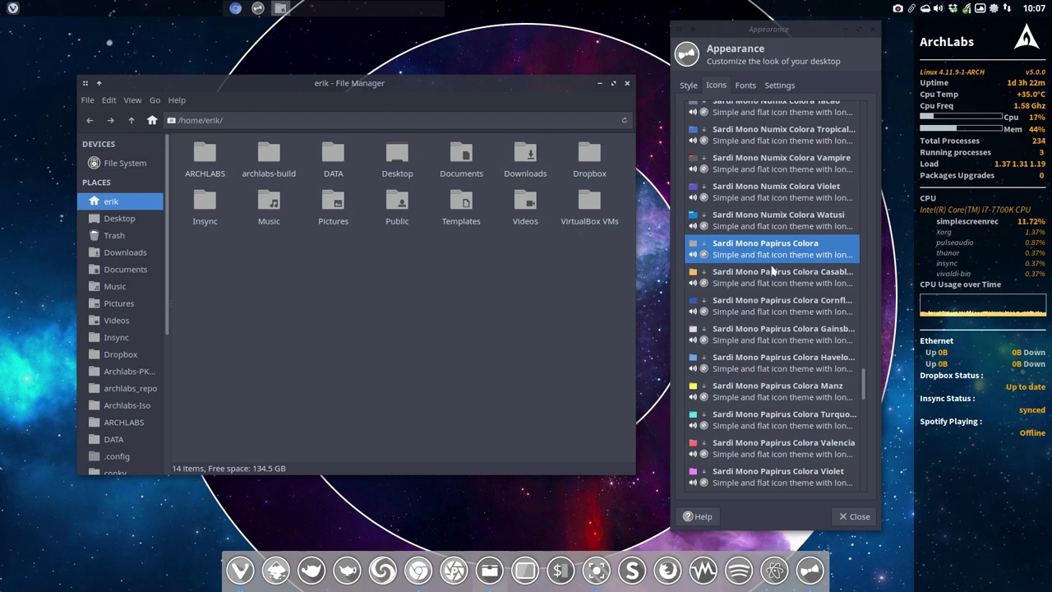
{"action": "left_click", "coordinate": [773, 271]}
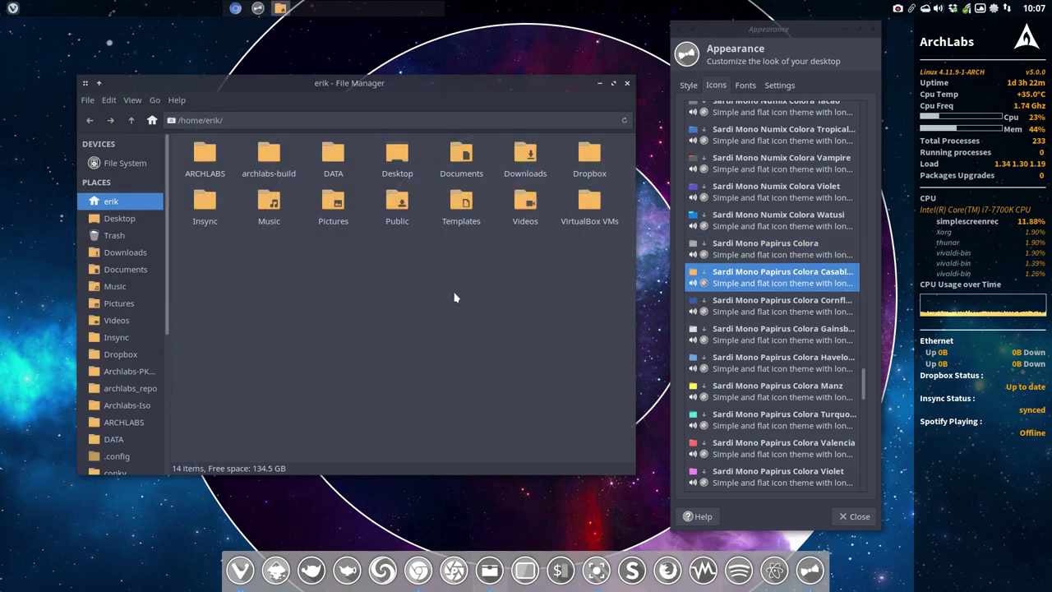
{"action": "left_click", "coordinate": [766, 318]}
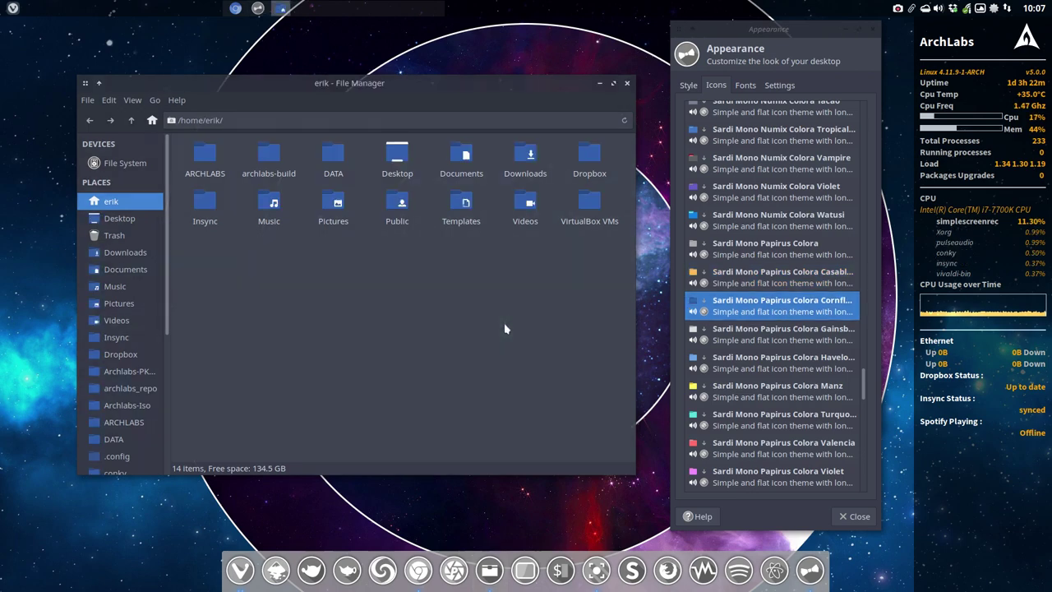
- Preview the Sardi Mono Papirus Colora Gainsboro, Havelock and Manz icon themes on the home folder
{"action": "left_click", "coordinate": [776, 337]}
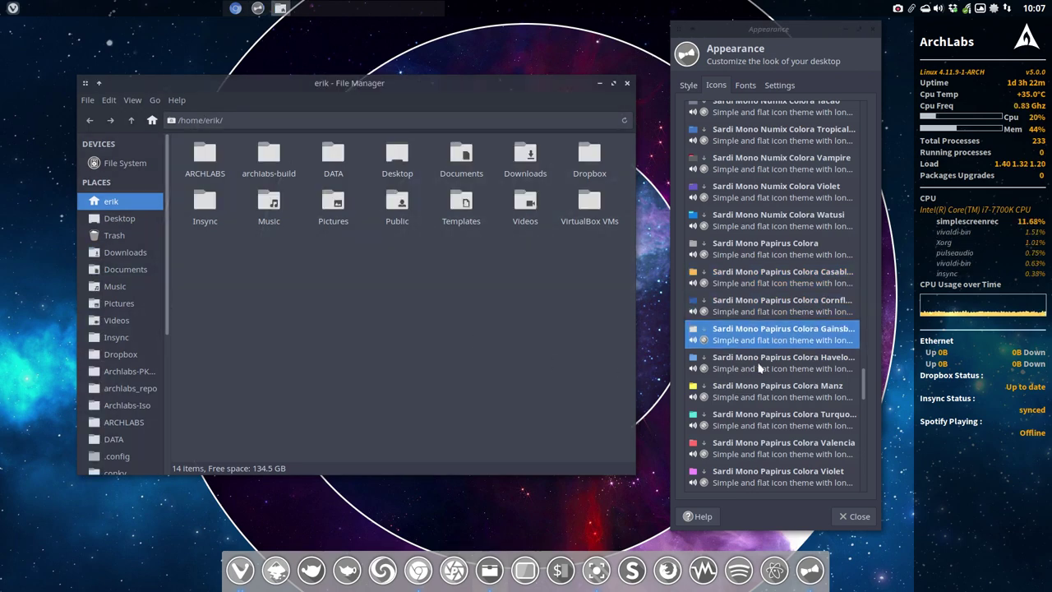
{"action": "left_click", "coordinate": [761, 366]}
{"action": "left_click", "coordinate": [722, 392]}
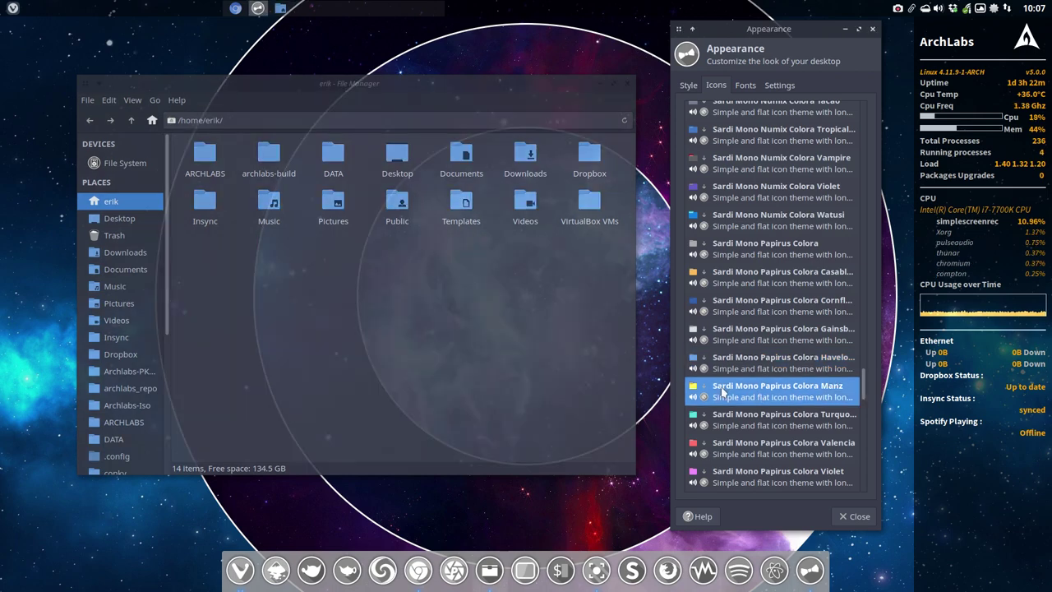
{"action": "left_click", "coordinate": [542, 389]}
- Preview the Sardi Mono Papirus Colora Turquoise, Valencia and Violet icon themes on the home folder
{"action": "scroll", "coordinate": [776, 411], "scroll_direction": "down", "scroll_amount": 1}
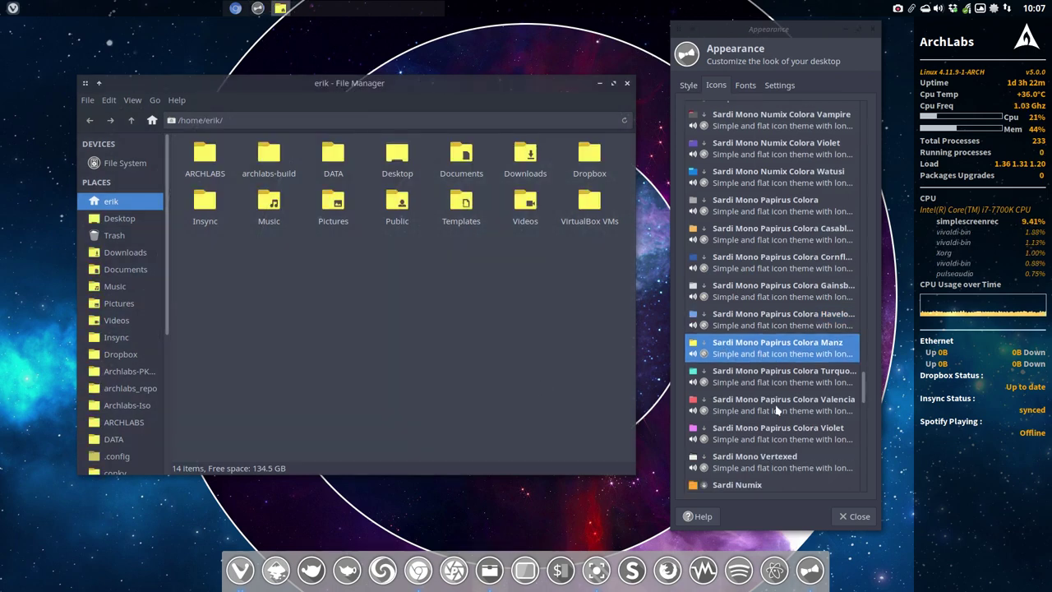
{"action": "left_click", "coordinate": [812, 367]}
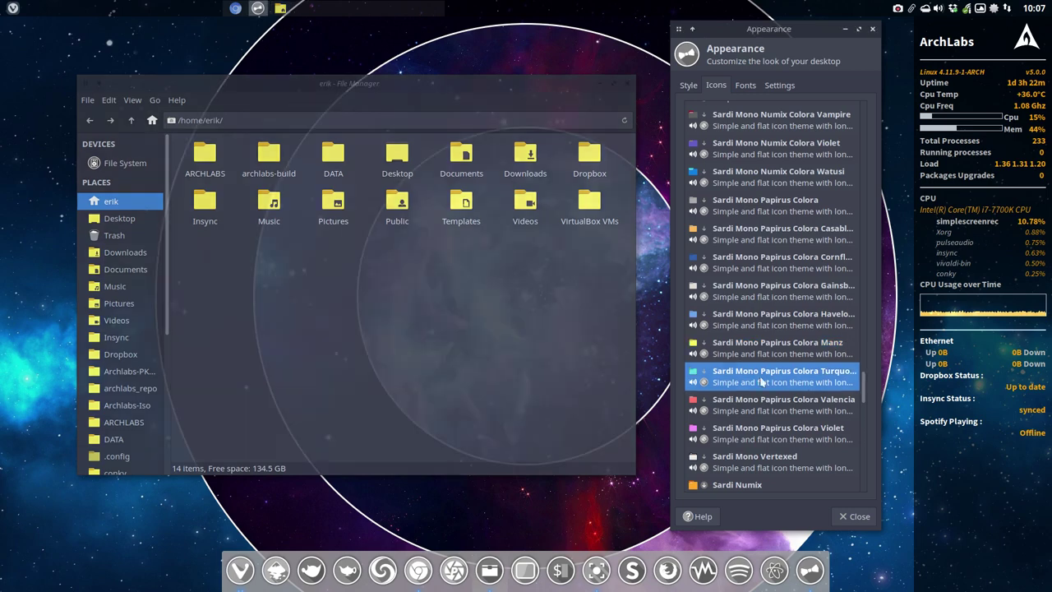
{"action": "key", "text": "Down"}
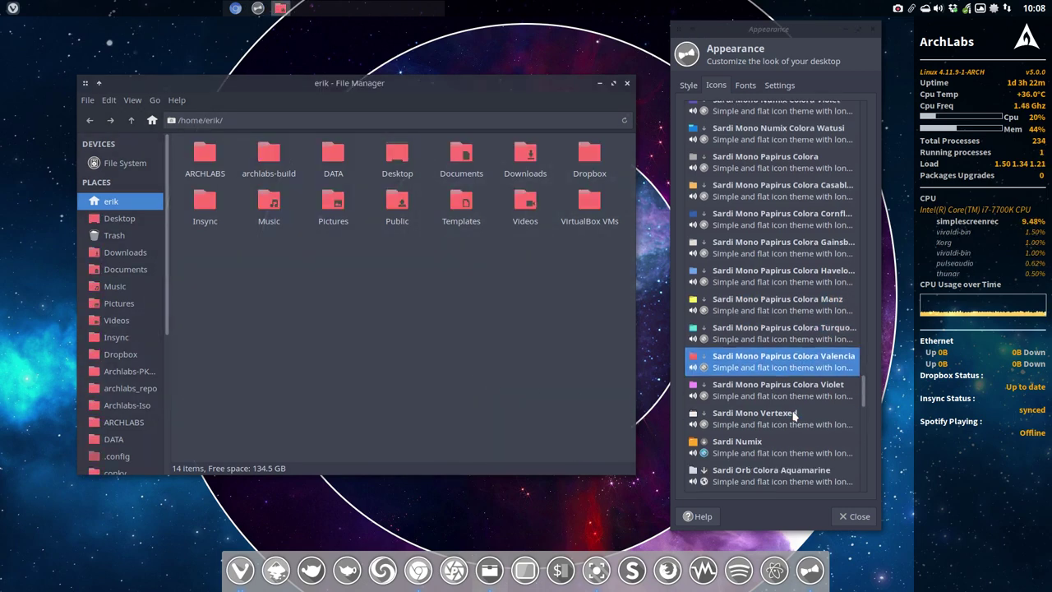
{"action": "scroll", "coordinate": [820, 380], "scroll_direction": "down", "scroll_amount": 1}
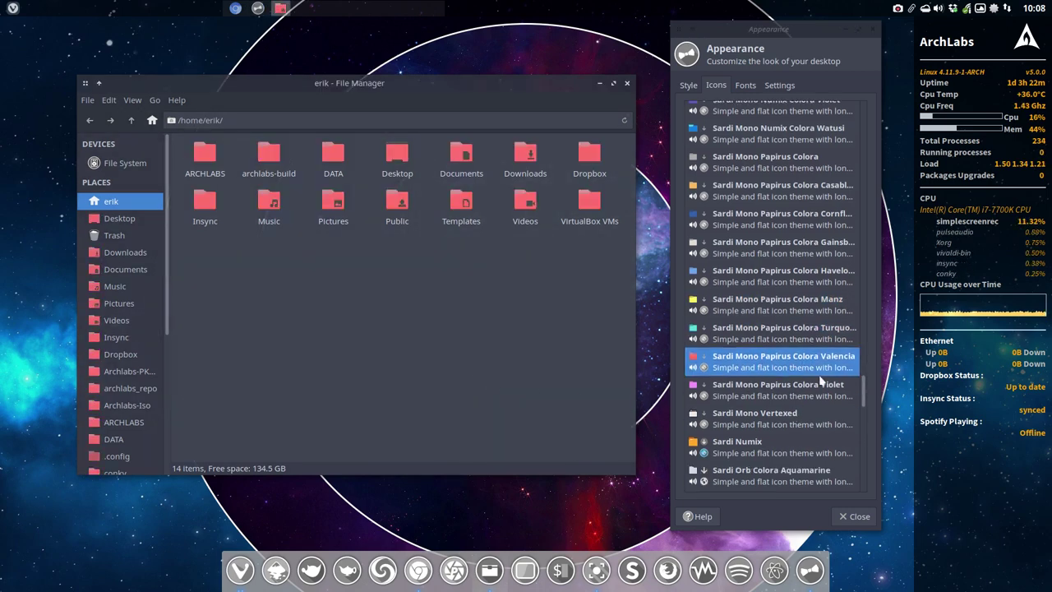
{"action": "left_click", "coordinate": [760, 390]}
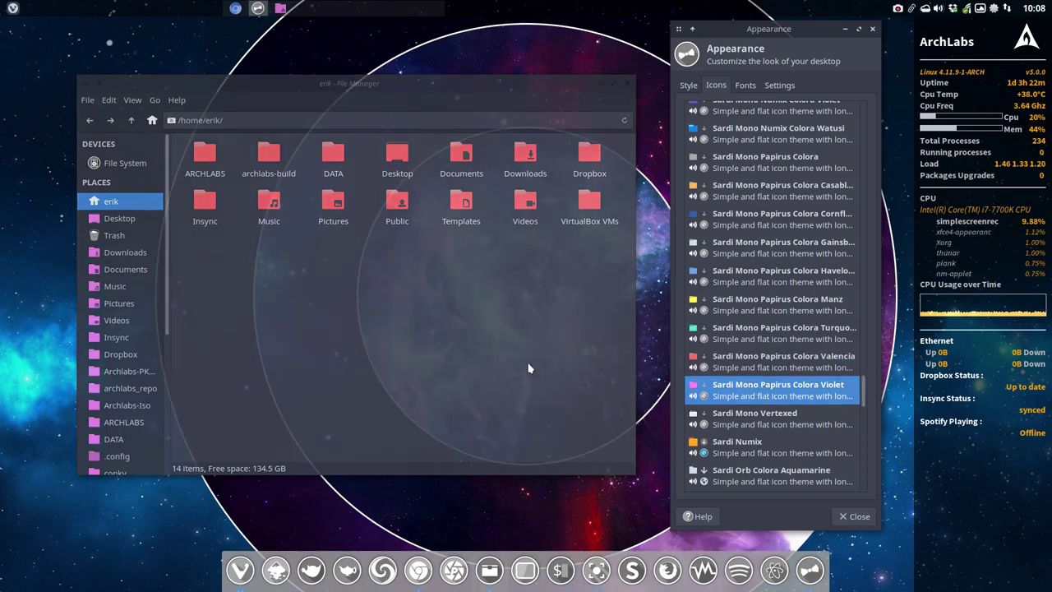
- Preview the Sardi Mono Vertexed and Sardi Numix icon themes on the home folder and dock
{"action": "left_click", "coordinate": [767, 422]}
{"action": "left_click", "coordinate": [458, 363]}
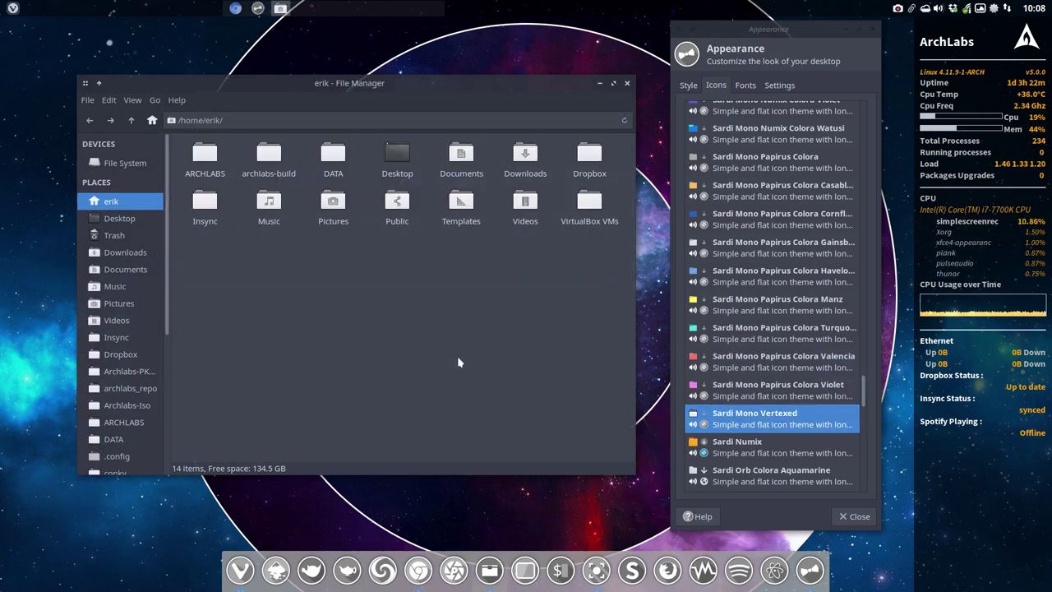
{"action": "scroll", "coordinate": [724, 249], "scroll_direction": "down", "scroll_amount": 5}
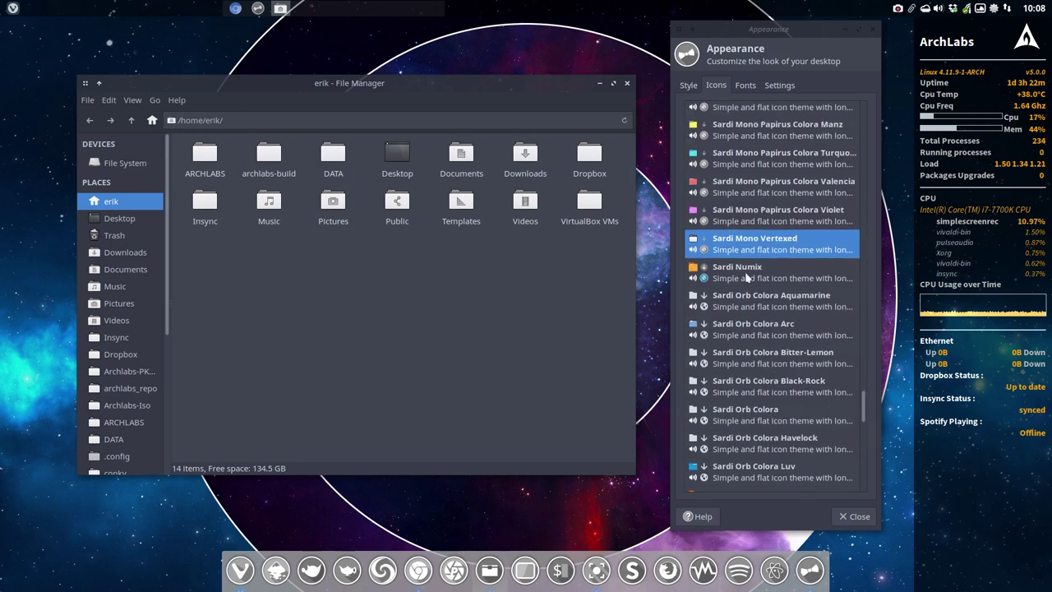
{"action": "left_click", "coordinate": [745, 281]}
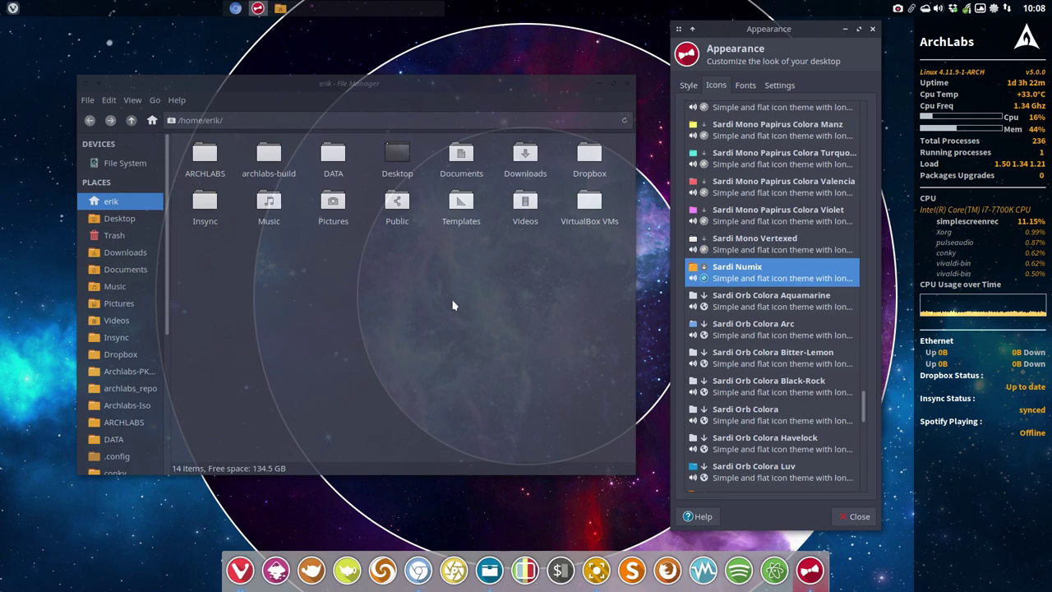
{"action": "left_click", "coordinate": [430, 309]}
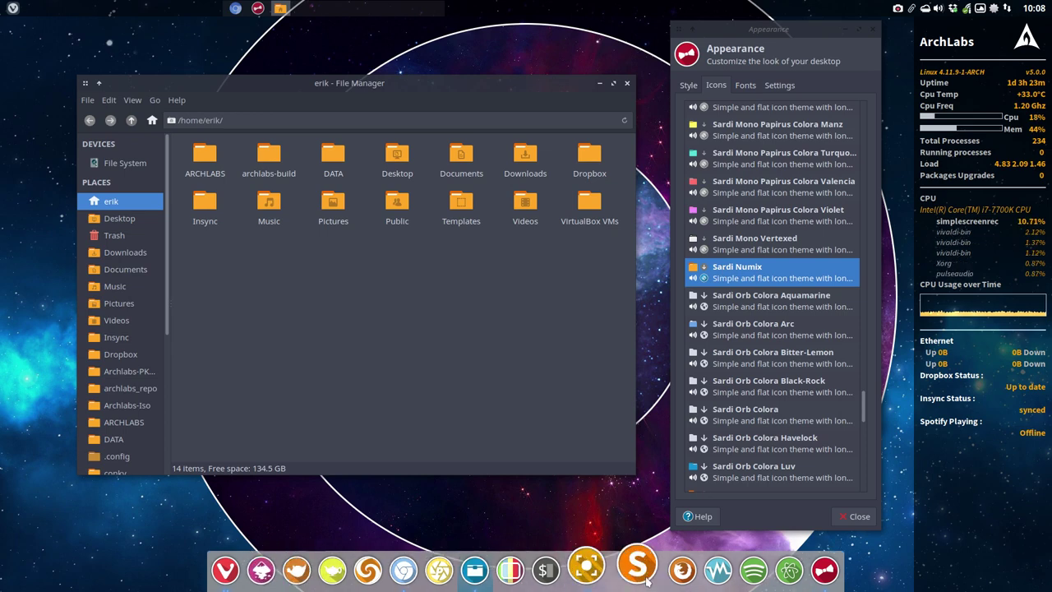
- Preview the Sardi Orb Colora Aquamarine and Sardi Orb Colora Arc icon themes on the home folder
{"action": "left_click", "coordinate": [767, 300]}
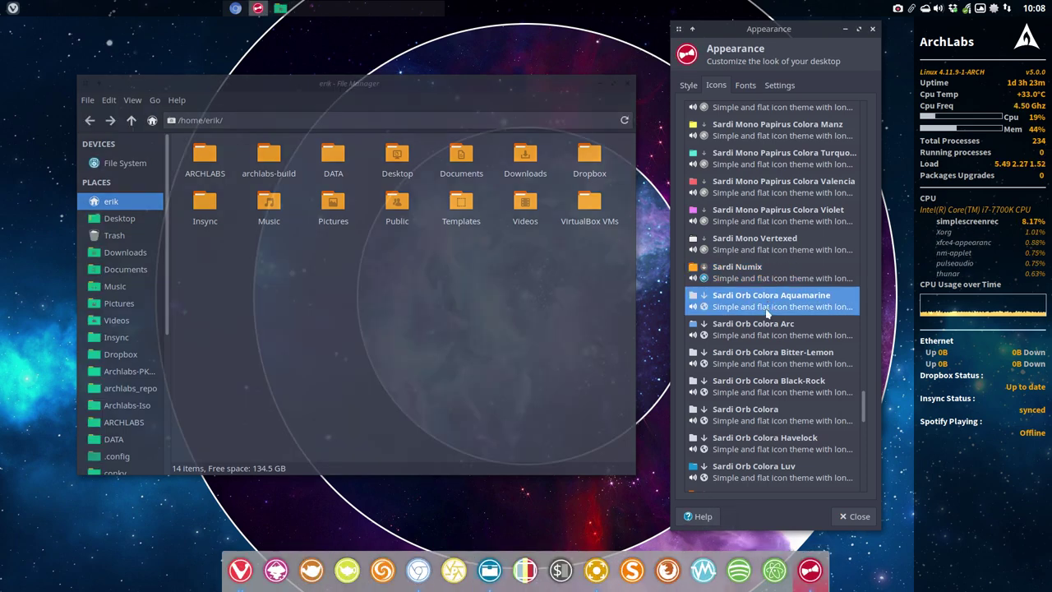
{"action": "left_click", "coordinate": [446, 320]}
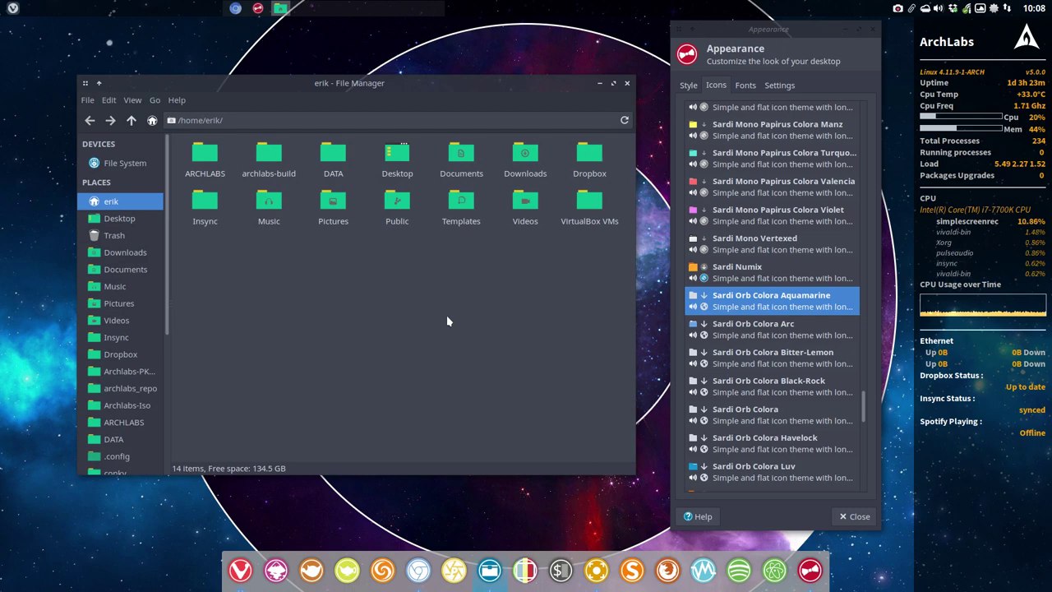
{"action": "left_click", "coordinate": [712, 329]}
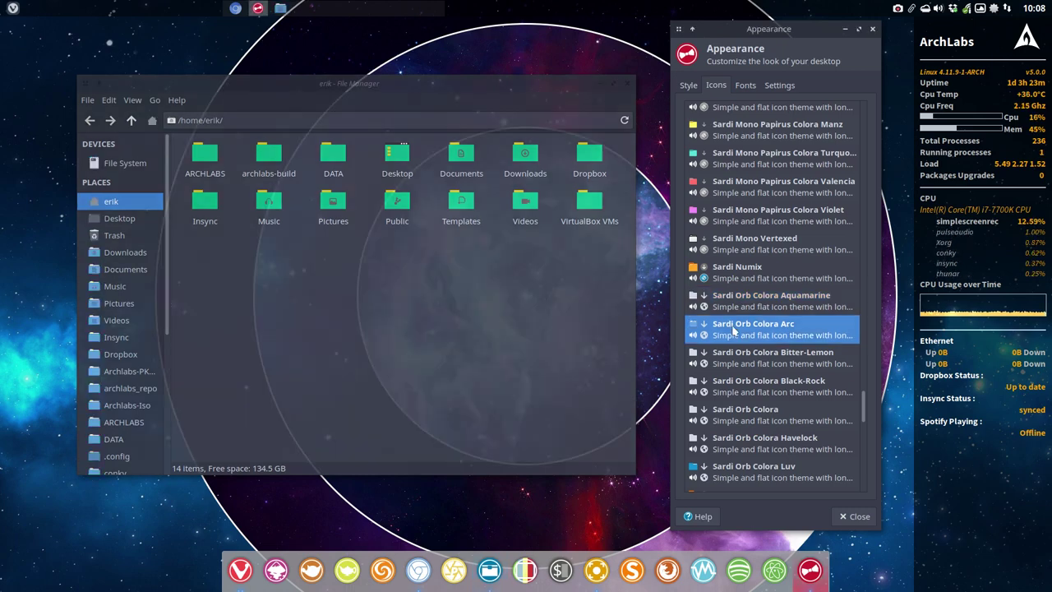
{"action": "left_click", "coordinate": [478, 334]}
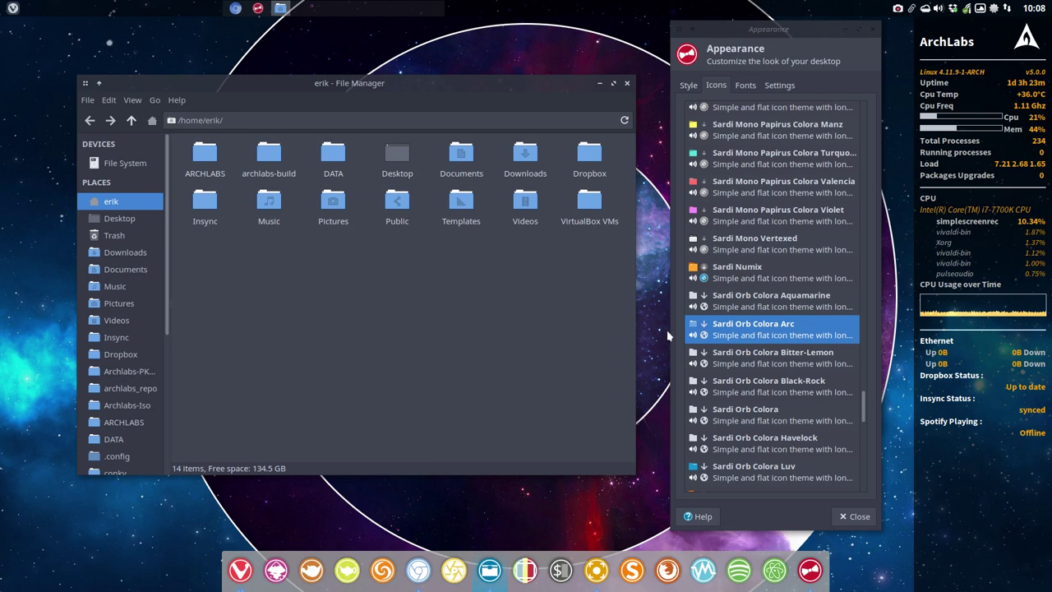
- Preview the Sardi Orb Colora Bitter-Lemon, Sardi Orb Colora Black-Rock and plain Sardi Orb Colora icon themes on the home folder
{"action": "left_click", "coordinate": [785, 356]}
{"action": "left_click", "coordinate": [531, 361]}
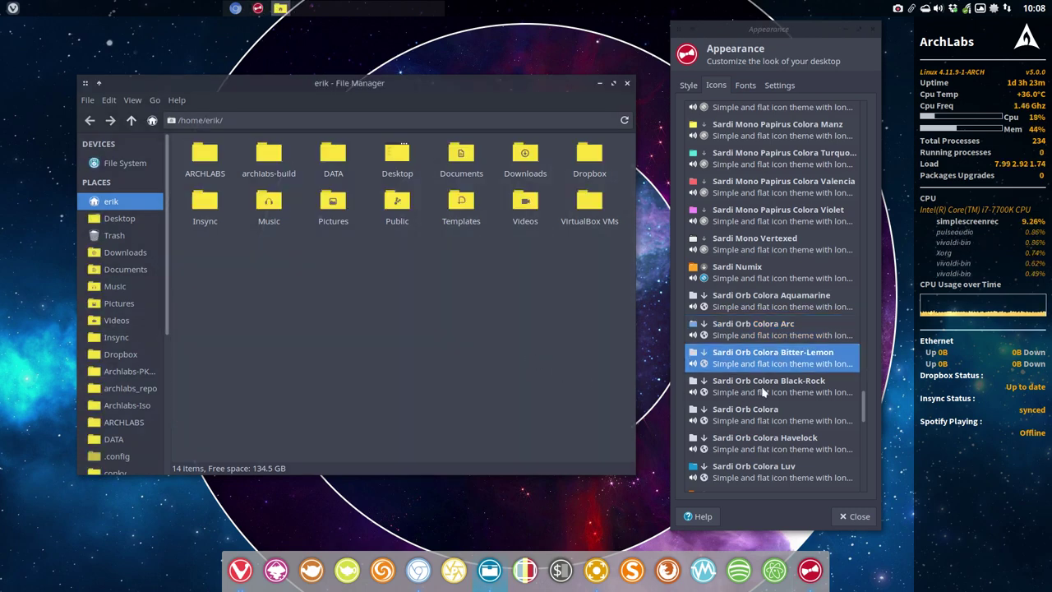
{"action": "left_click", "coordinate": [763, 391]}
{"action": "left_click", "coordinate": [540, 385]}
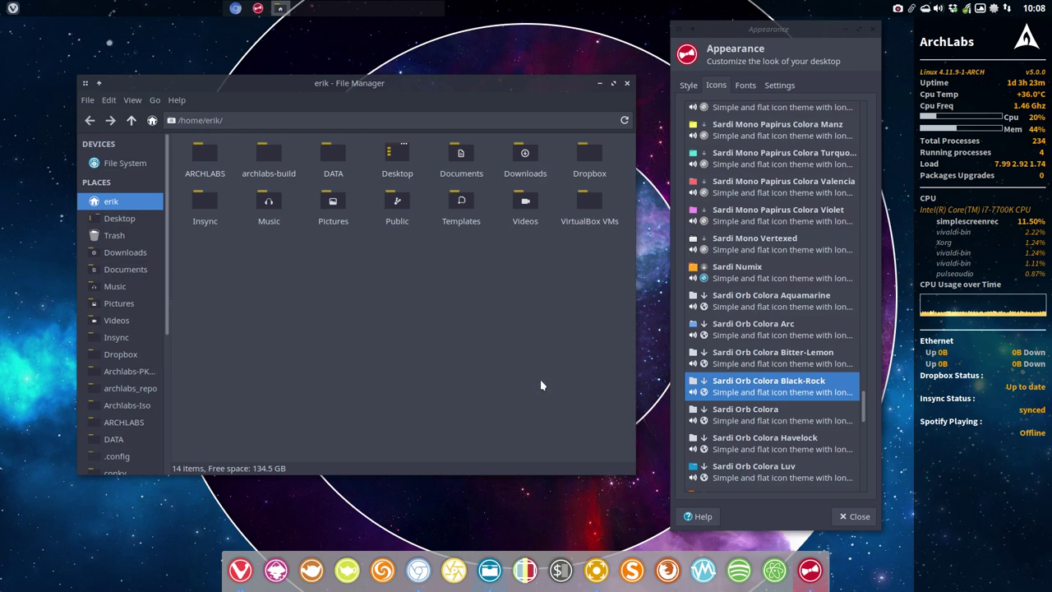
{"action": "left_click", "coordinate": [754, 416]}
{"action": "left_click", "coordinate": [584, 404]}
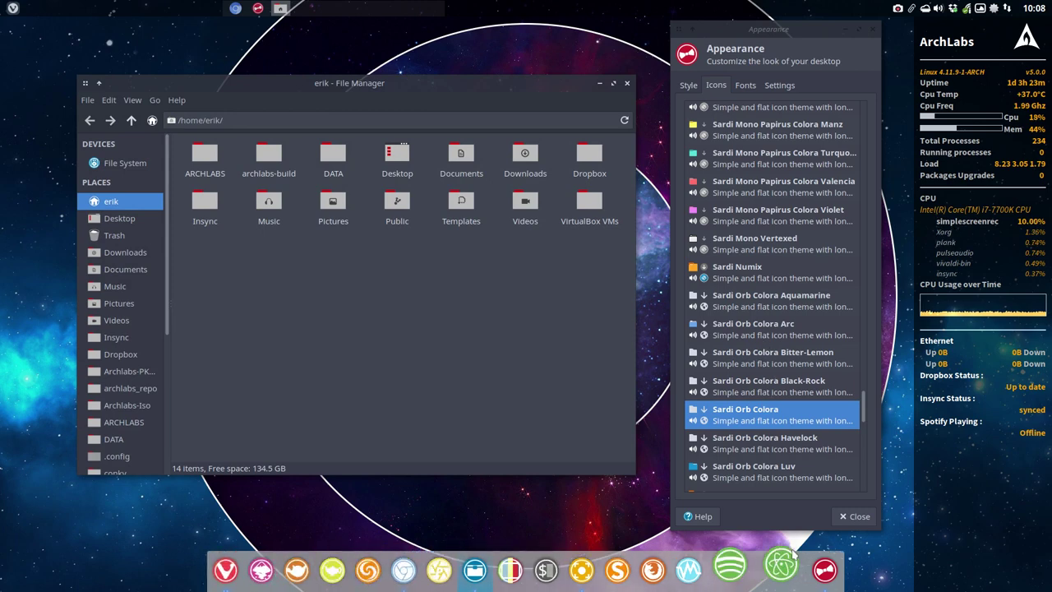
- Preview the Sardi Orb Colora Havelock, Luv, Numix, Papirus Casablanca and Papirus Cornflower icon themes on the home folder
{"action": "scroll", "coordinate": [773, 439], "scroll_direction": "down", "scroll_amount": 3}
{"action": "left_click", "coordinate": [765, 356]}
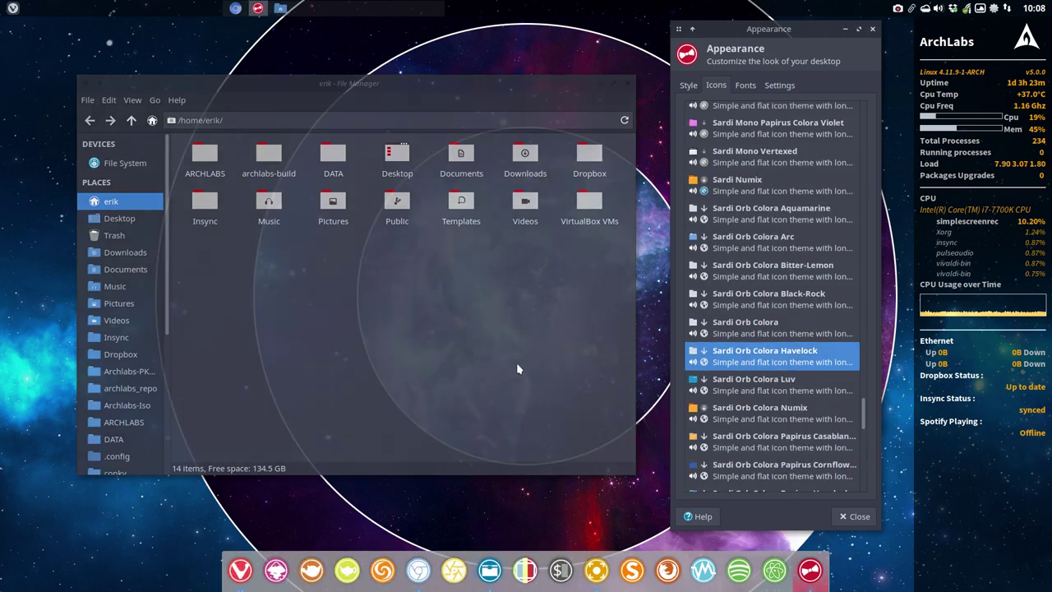
{"action": "key", "text": "Down"}
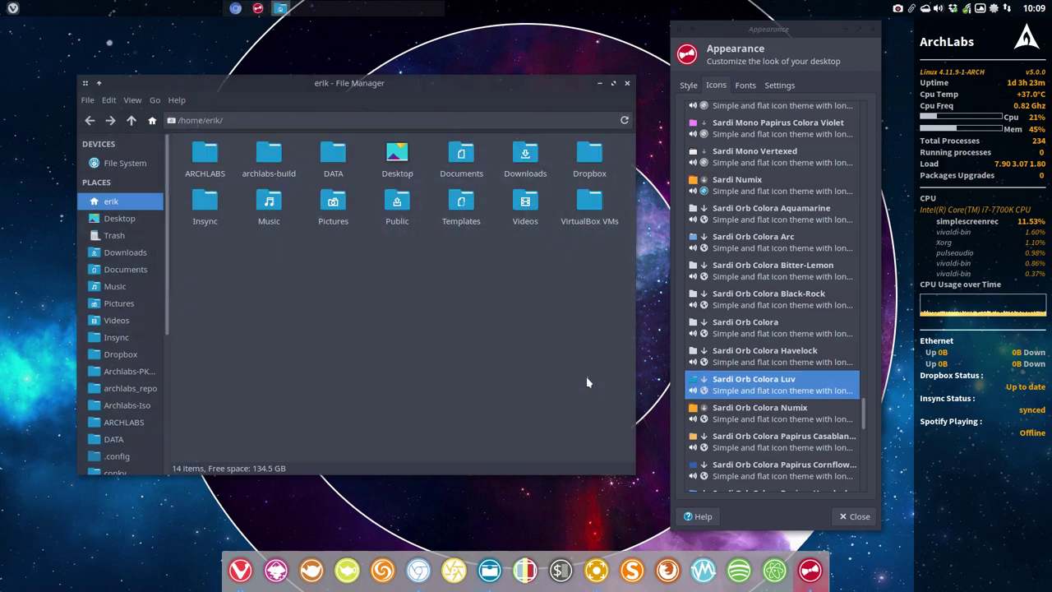
{"action": "key", "text": "Down"}
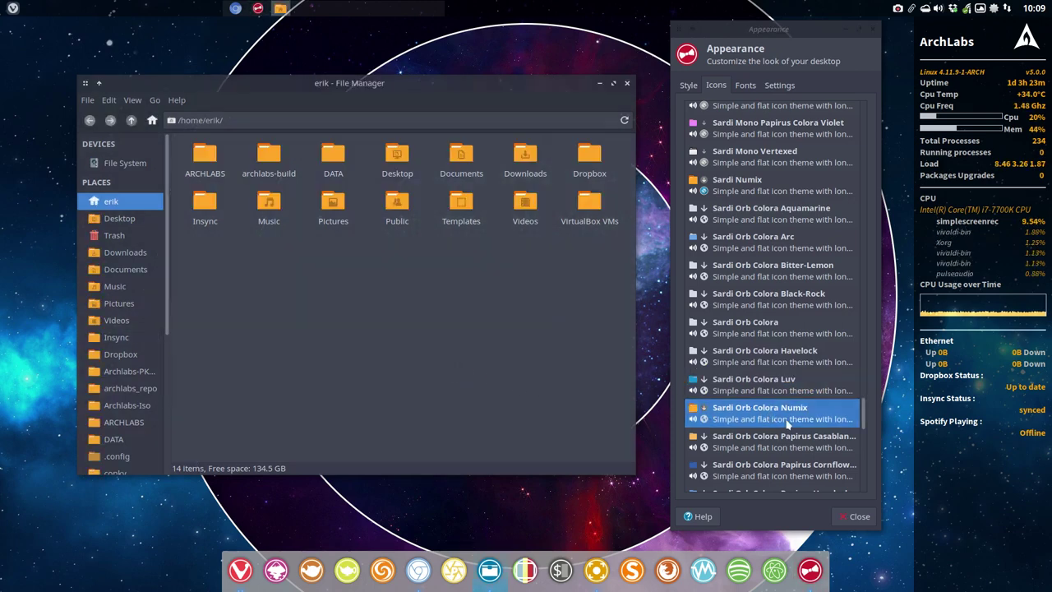
{"action": "key", "text": "Down"}
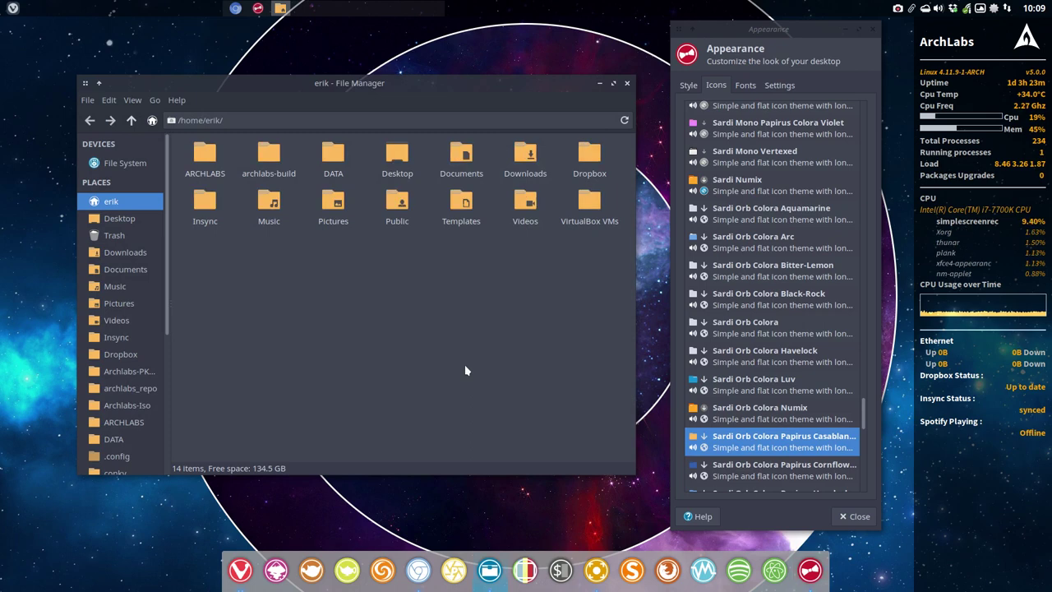
{"action": "key", "text": "Down"}
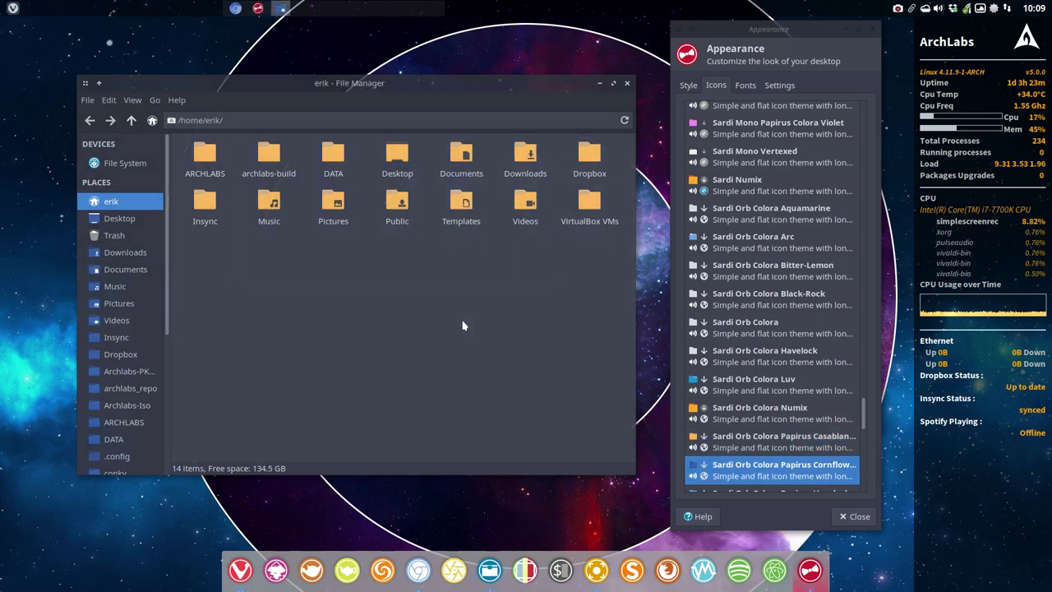
- Preview the Sardi Orb Colora Papirus Havelock and Sardi Orb Colora Pelorous icon themes on the home folder
{"action": "scroll", "coordinate": [735, 376], "scroll_direction": "down", "scroll_amount": 5}
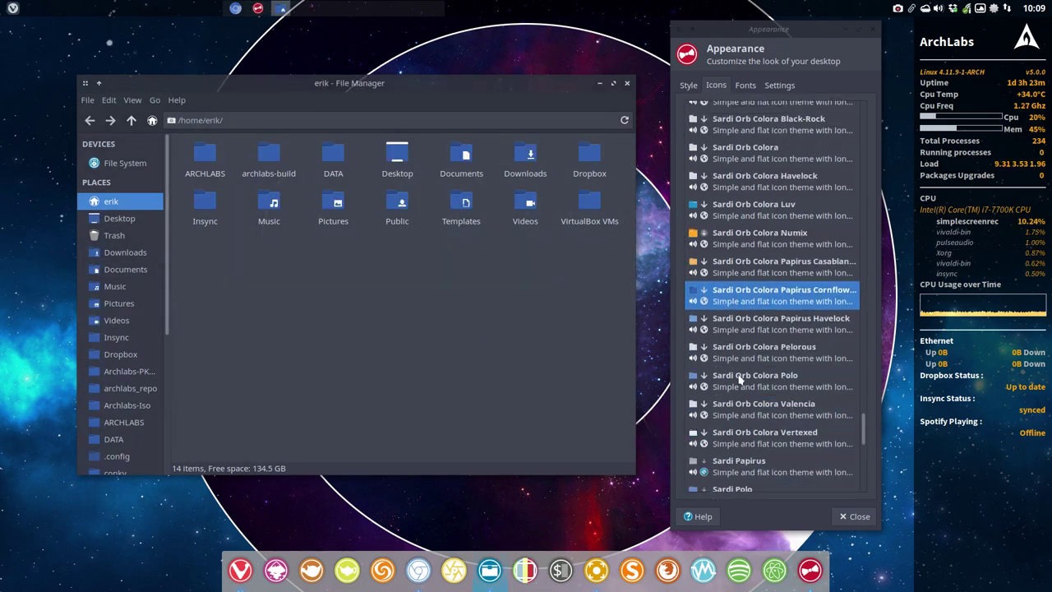
{"action": "left_click", "coordinate": [686, 333]}
{"action": "left_click", "coordinate": [506, 355]}
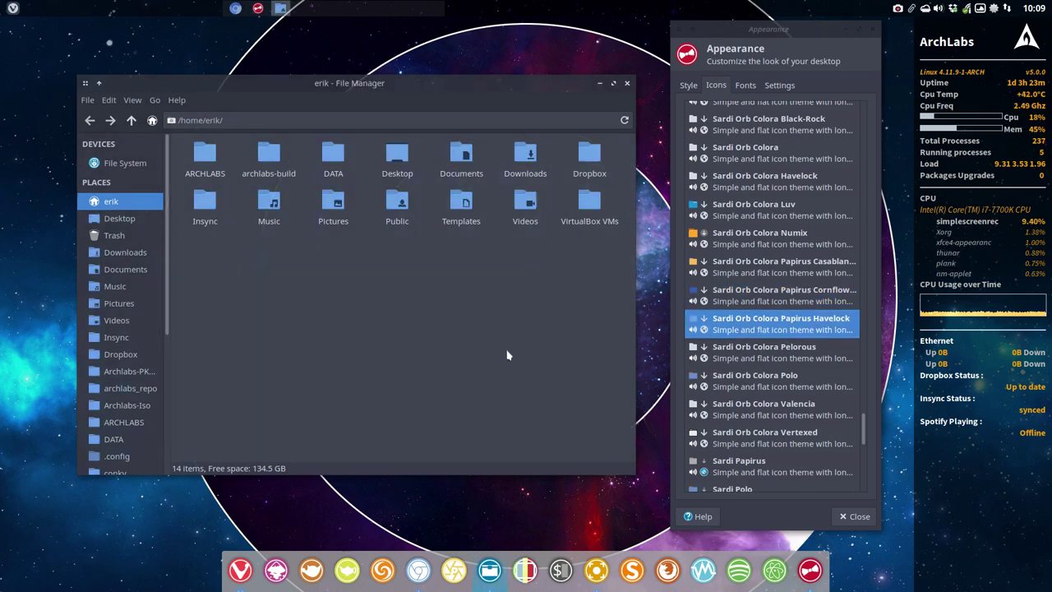
{"action": "left_click", "coordinate": [687, 361]}
{"action": "left_click", "coordinate": [497, 367]}
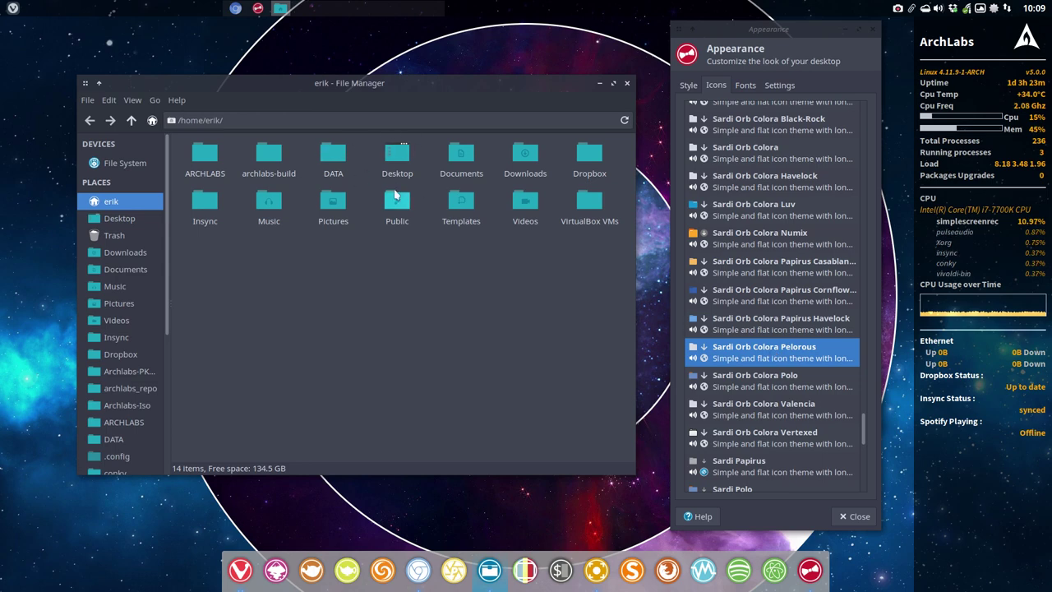
- Preview the Sardi Orb Colora Polo, Sardi Orb Colora Valencia and Sardi Orb Colora Vertexed icon themes on the home folder
{"action": "left_click", "coordinate": [748, 380]}
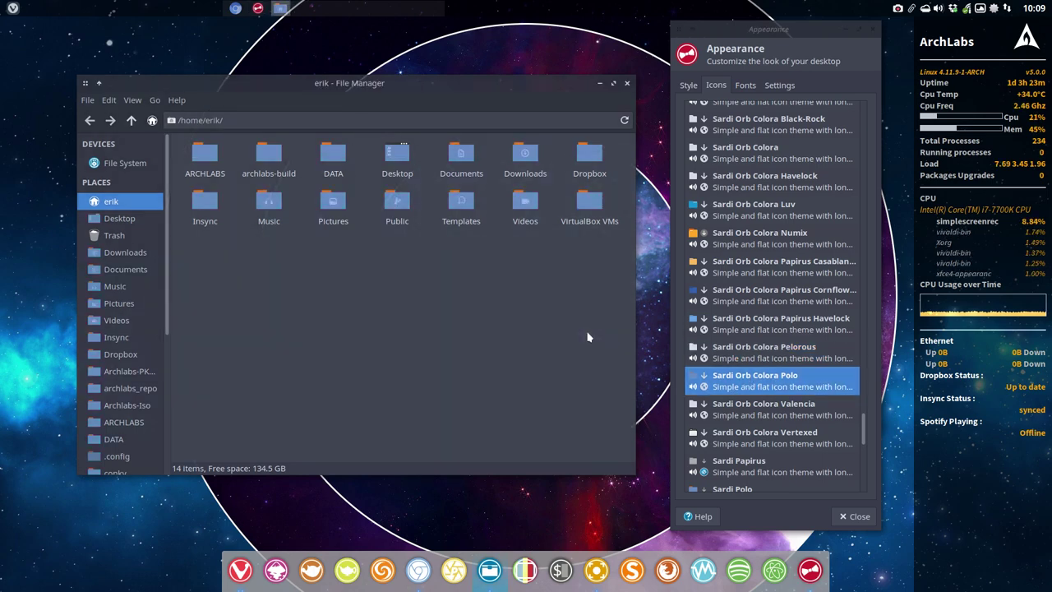
{"action": "left_click", "coordinate": [767, 409]}
{"action": "left_click", "coordinate": [580, 392]}
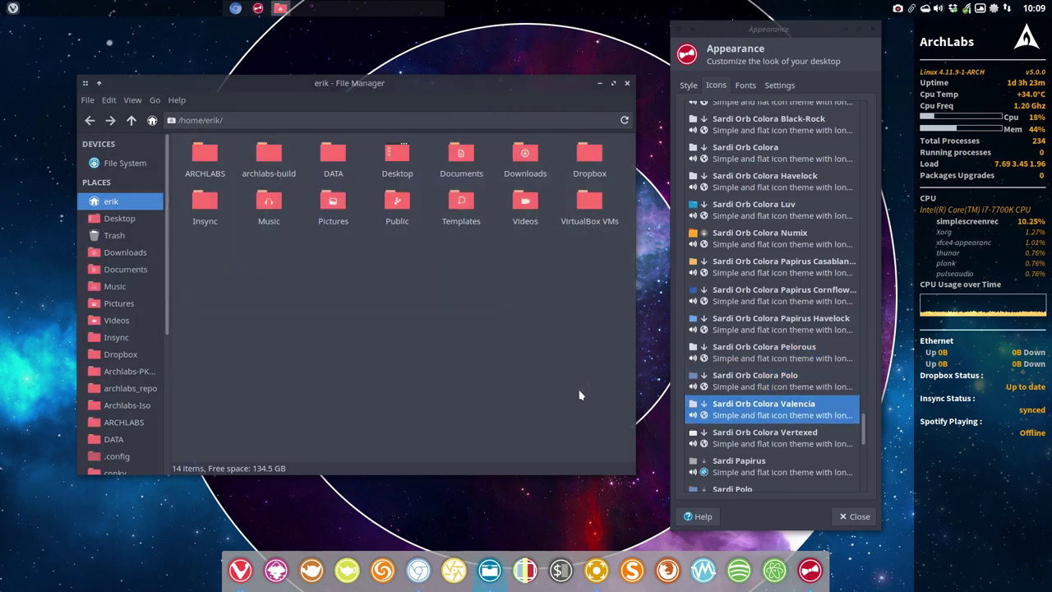
{"action": "left_click", "coordinate": [789, 440]}
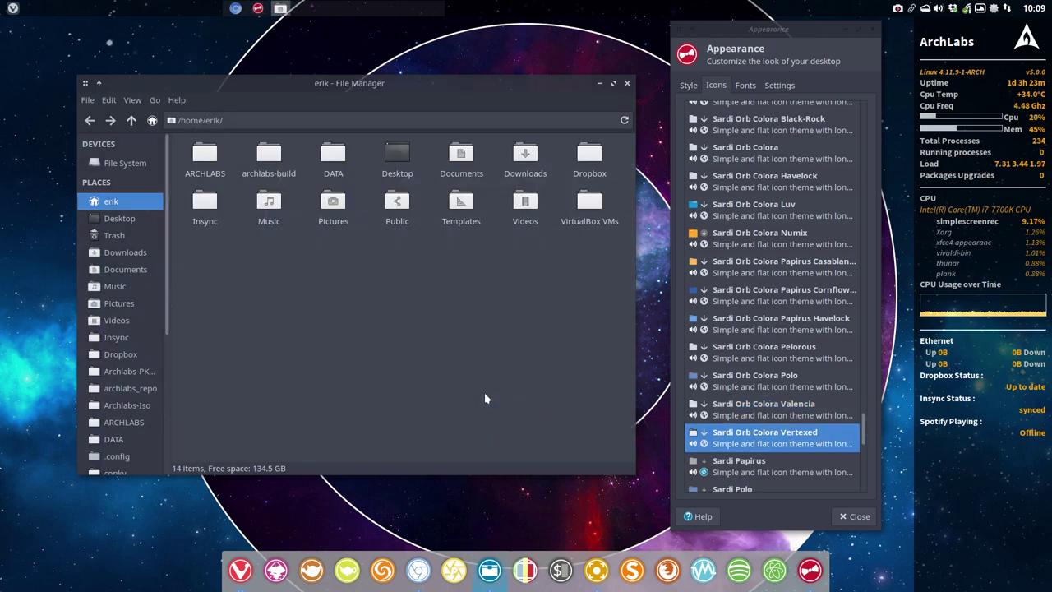
- Preview the Sardi Papirus and Sardi Polo icon themes on the home folder and leave Sardi Vertexed applied
{"action": "left_click", "coordinate": [758, 464]}
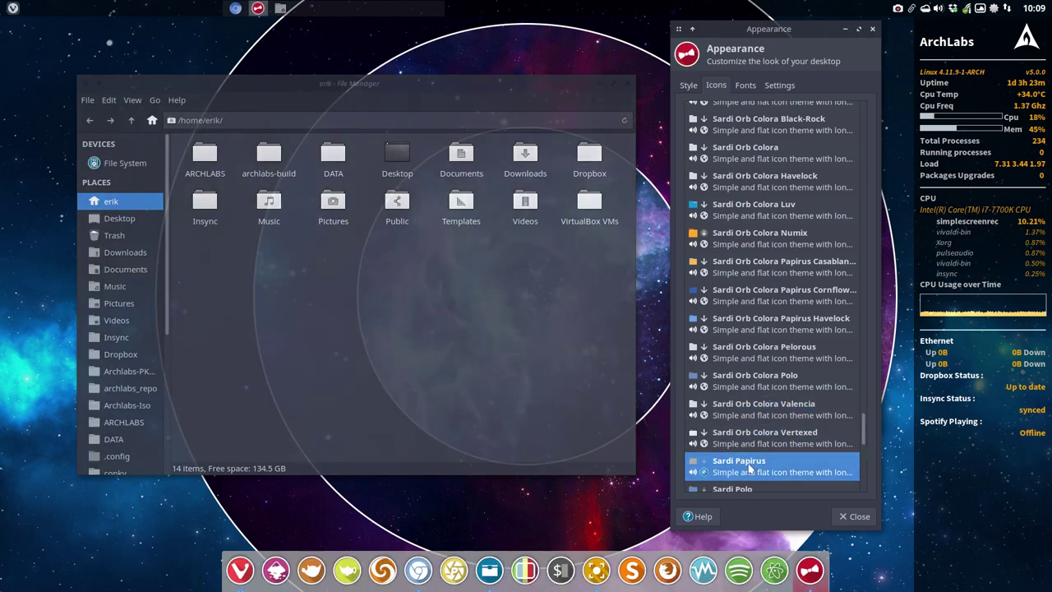
{"action": "scroll", "coordinate": [804, 407], "scroll_direction": "down", "scroll_amount": 3}
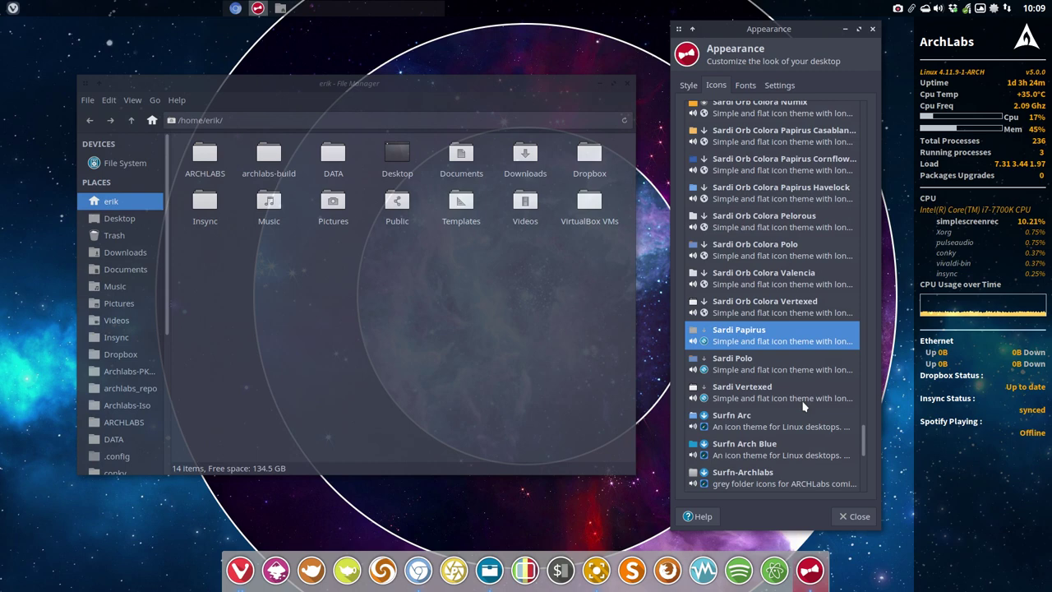
{"action": "left_click", "coordinate": [544, 345]}
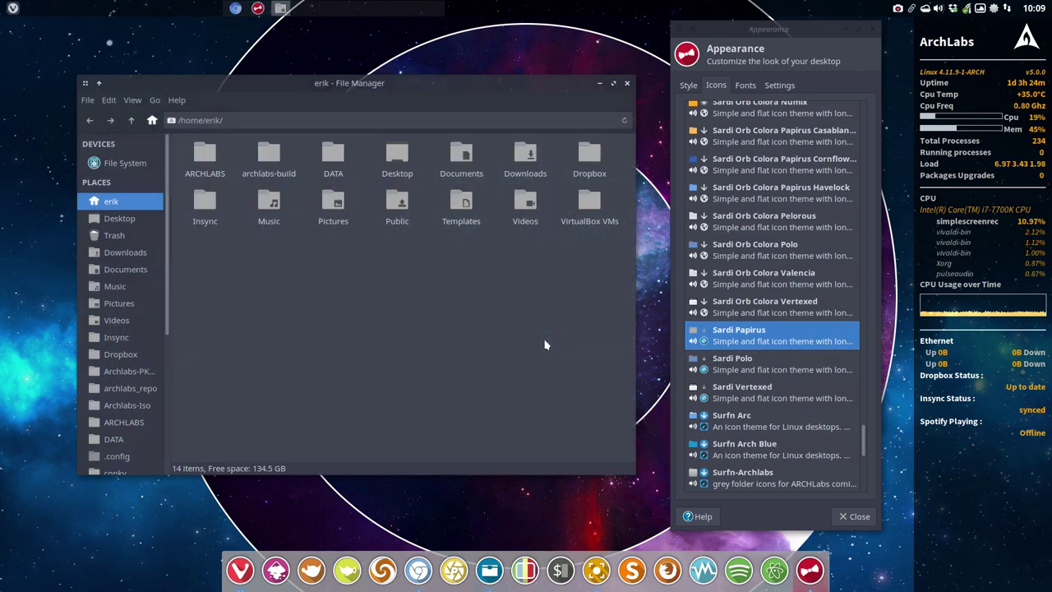
{"action": "left_click", "coordinate": [767, 357]}
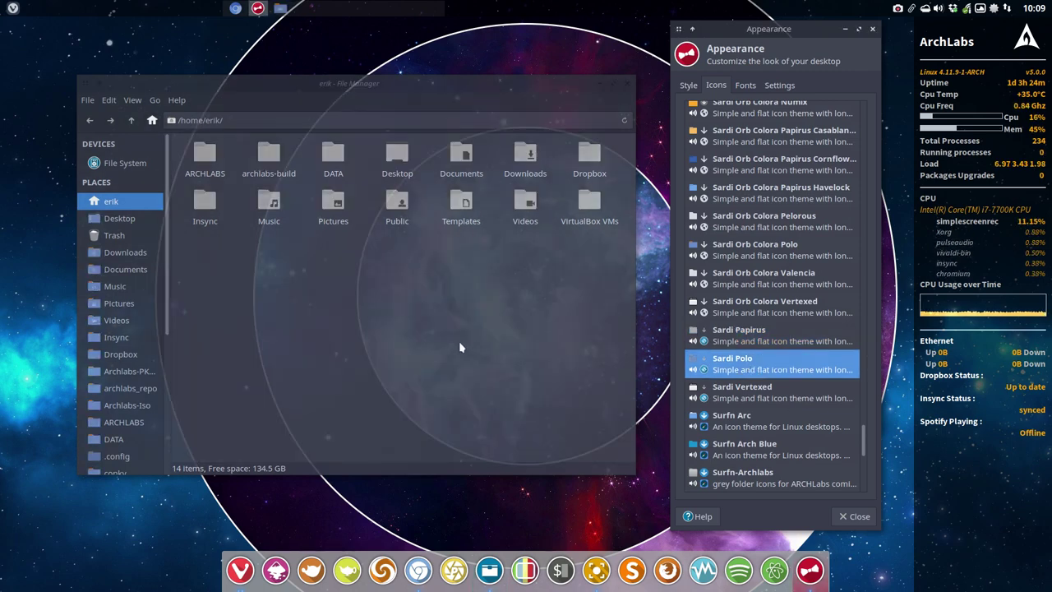
{"action": "left_click", "coordinate": [468, 345]}
{"action": "left_click", "coordinate": [774, 387]}
{"action": "left_click", "coordinate": [469, 364]}
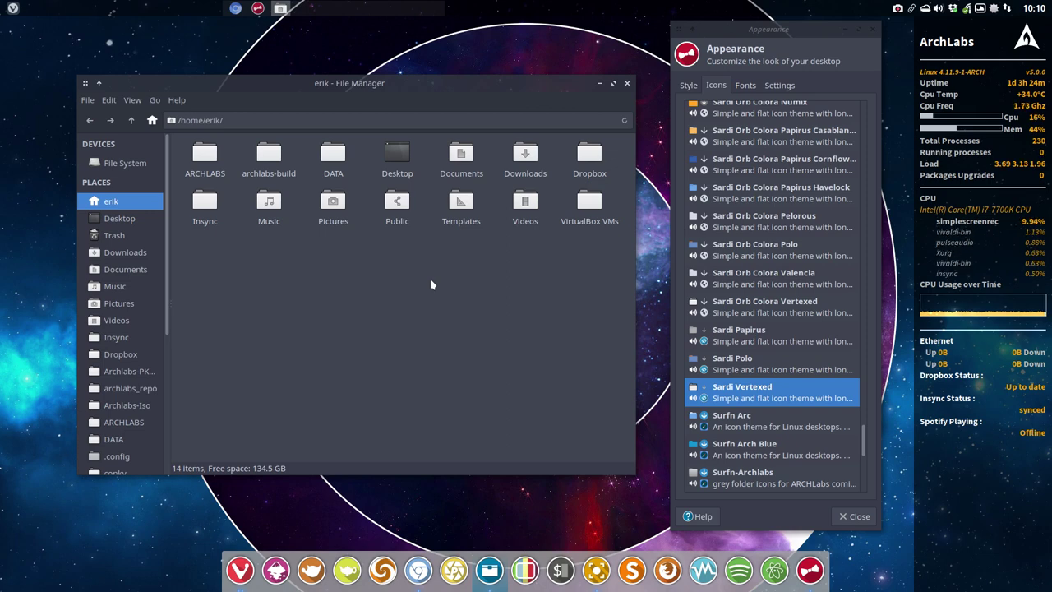
- Close the Appearance settings and the home folder window
{"action": "left_click", "coordinate": [872, 30]}
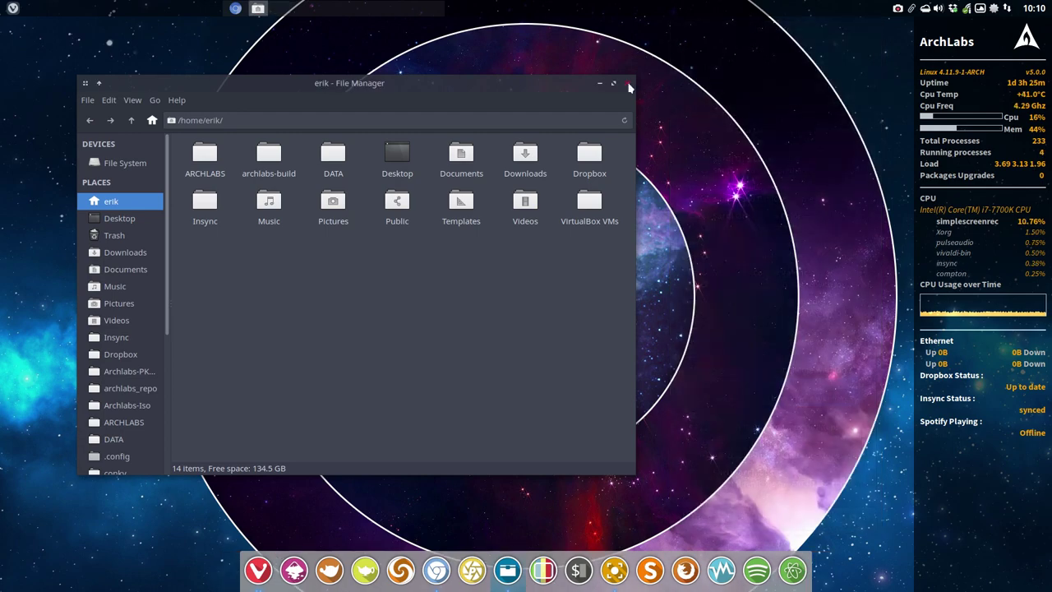
{"action": "left_click", "coordinate": [629, 85]}
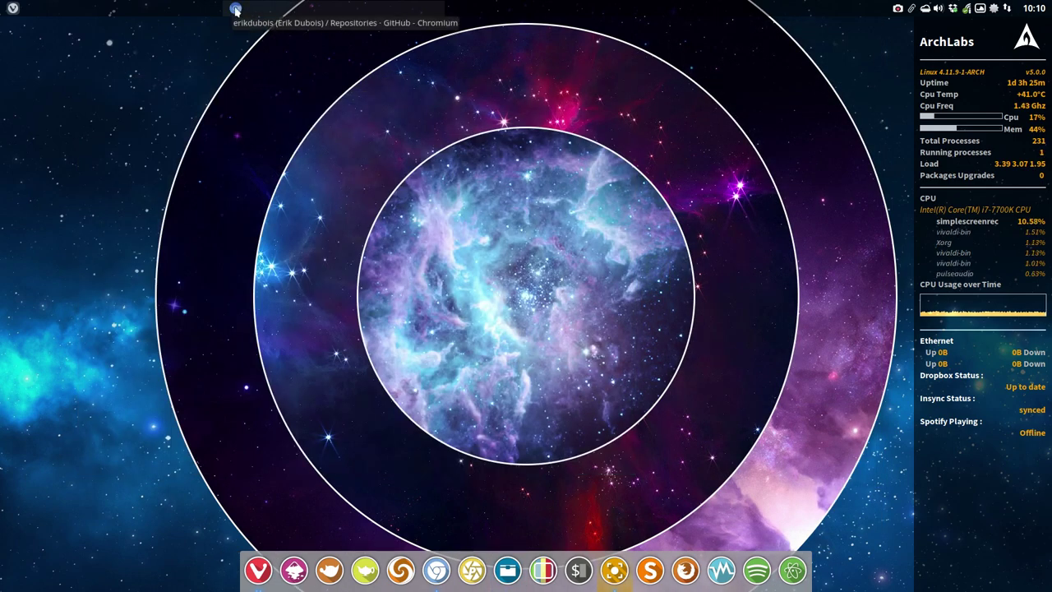
- Switch to Chromium, open the Sardi-Extra repository on GitHub and look over its list of icon theme folders
{"action": "left_click", "coordinate": [236, 9]}
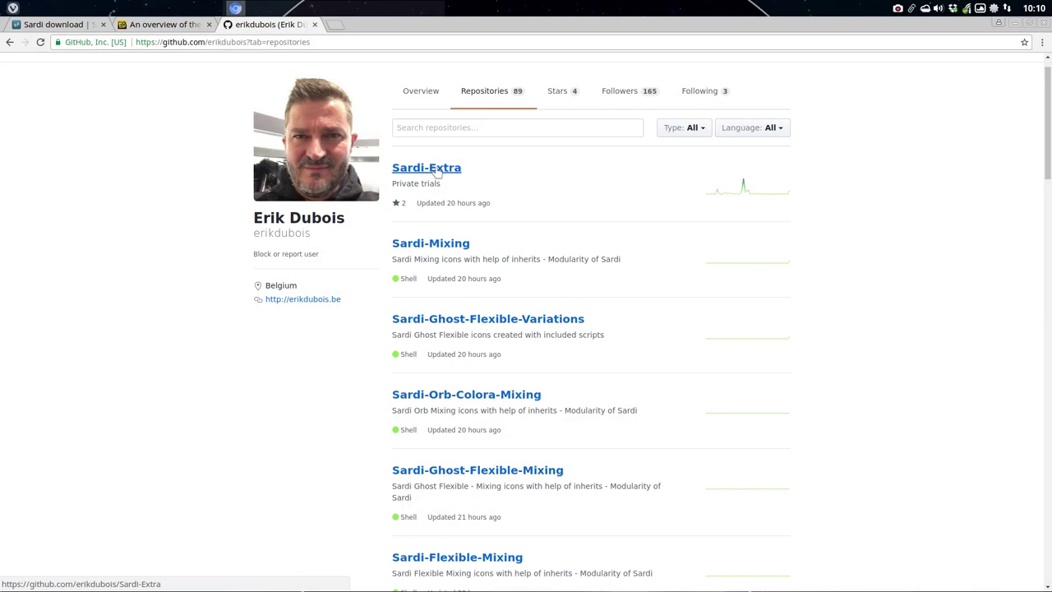
{"action": "left_click", "coordinate": [426, 171]}
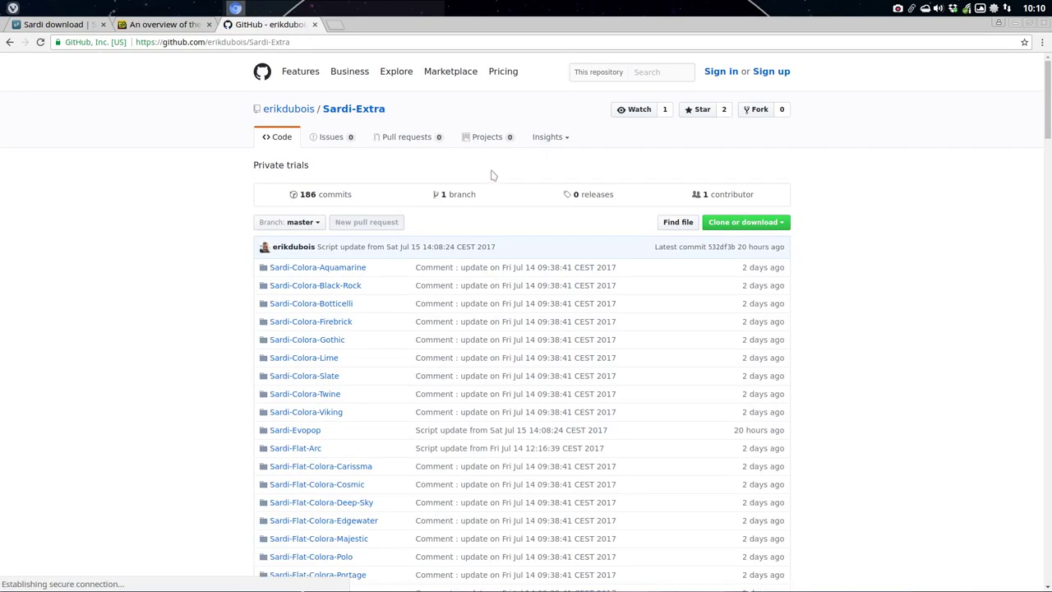
{"action": "scroll", "coordinate": [451, 520], "scroll_direction": "down", "scroll_amount": 1}
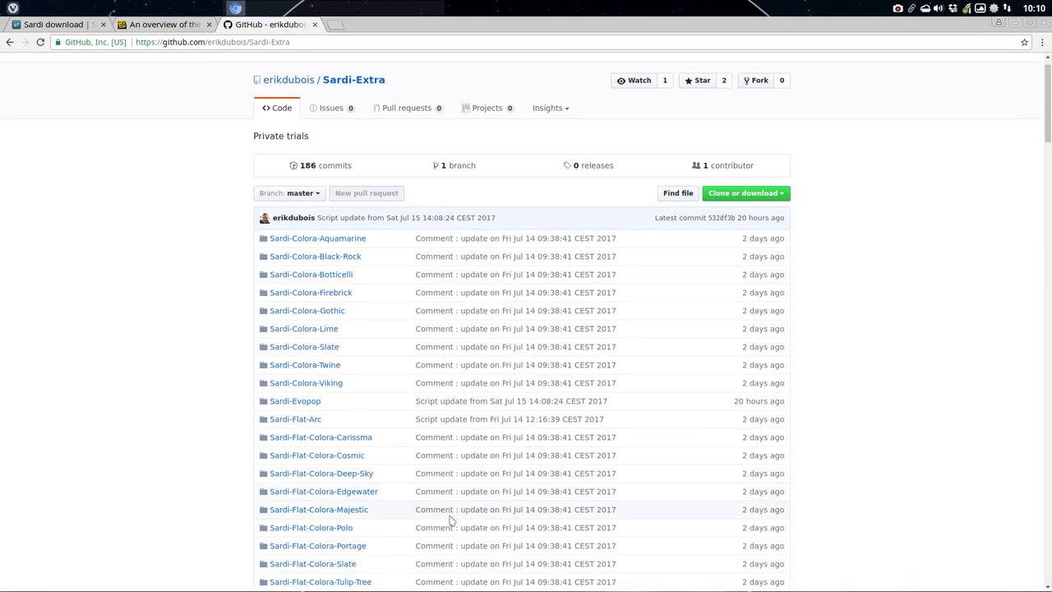
{"action": "scroll", "coordinate": [451, 520], "scroll_direction": "down", "scroll_amount": 3}
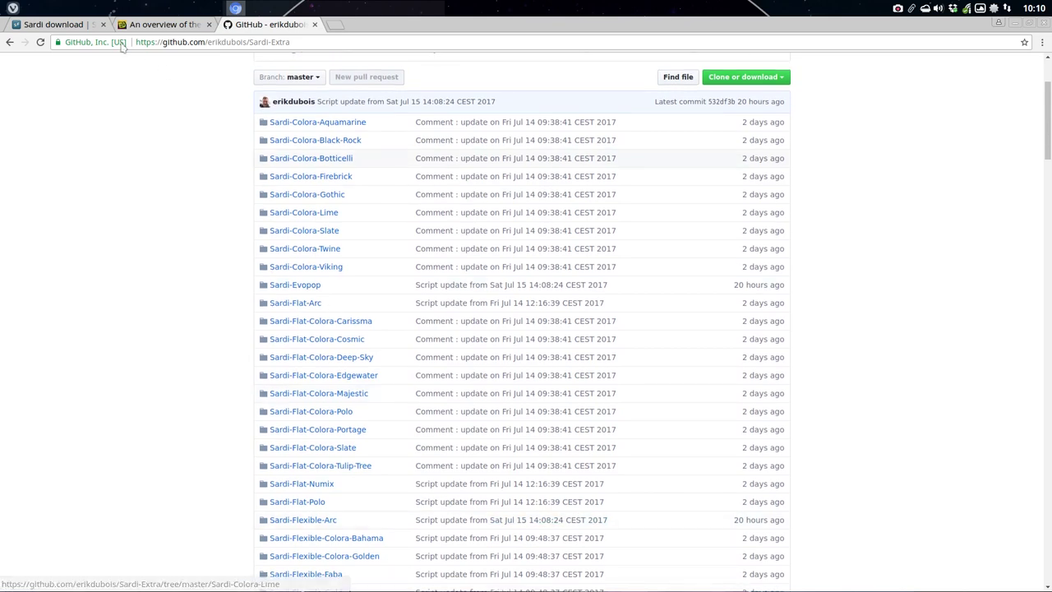
- Compare the Sardi download page on SourceForge with the Sardi-Extra repository on GitHub as sources for the icons
{"action": "left_click", "coordinate": [58, 24]}
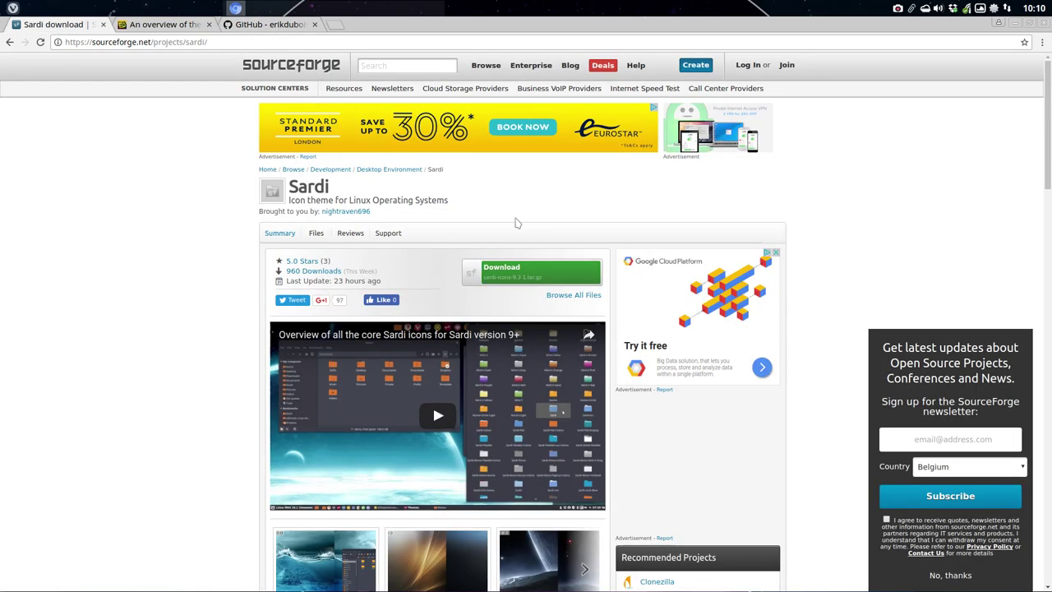
{"action": "left_click", "coordinate": [516, 283]}
{"action": "key", "text": "ctrl+3"}
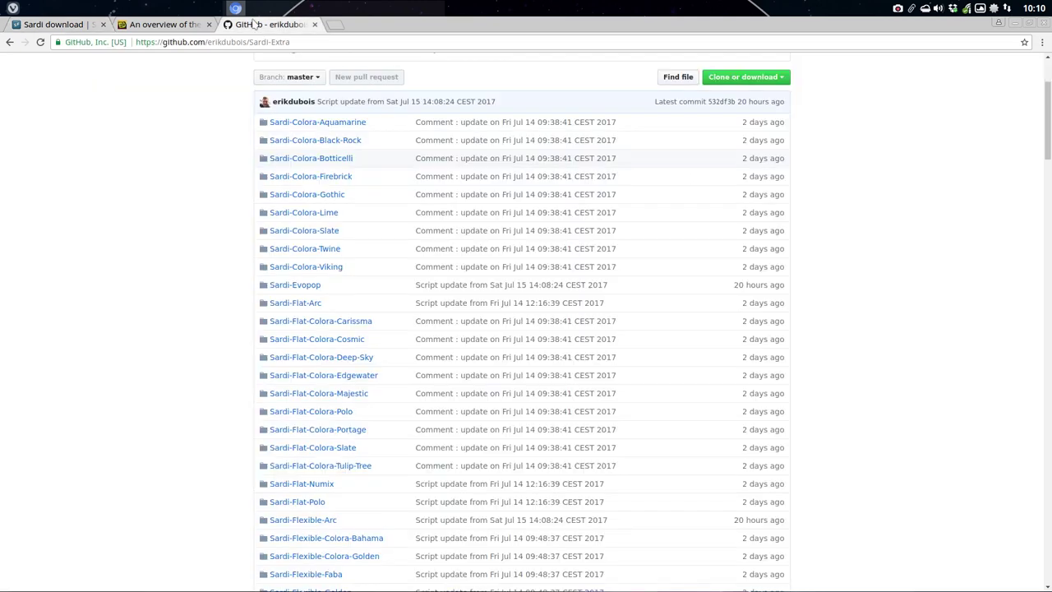
{"action": "scroll", "coordinate": [308, 411], "scroll_direction": "up", "scroll_amount": 1}
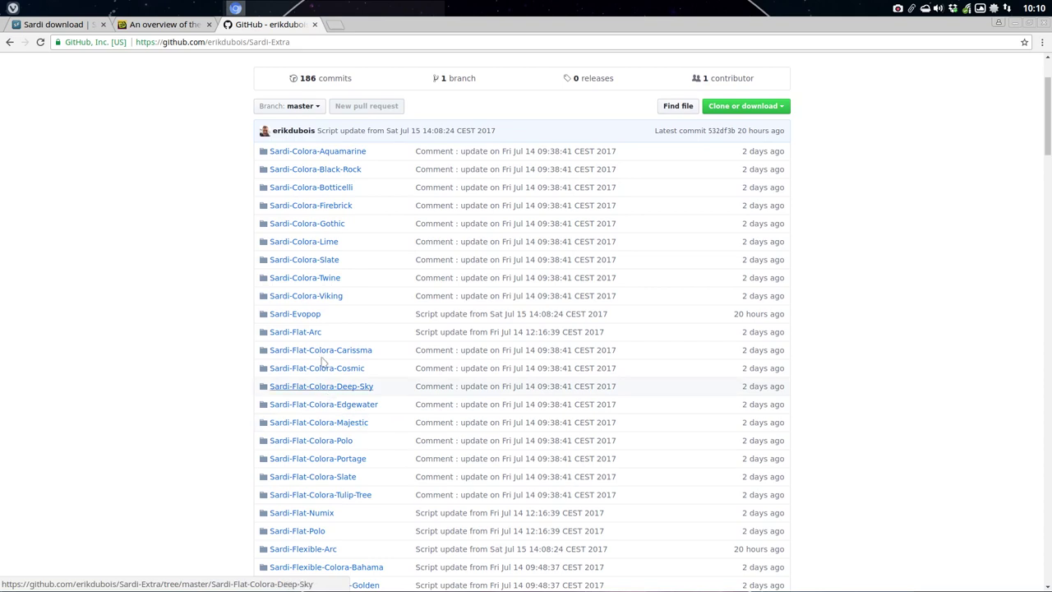
{"action": "left_click", "coordinate": [50, 25]}
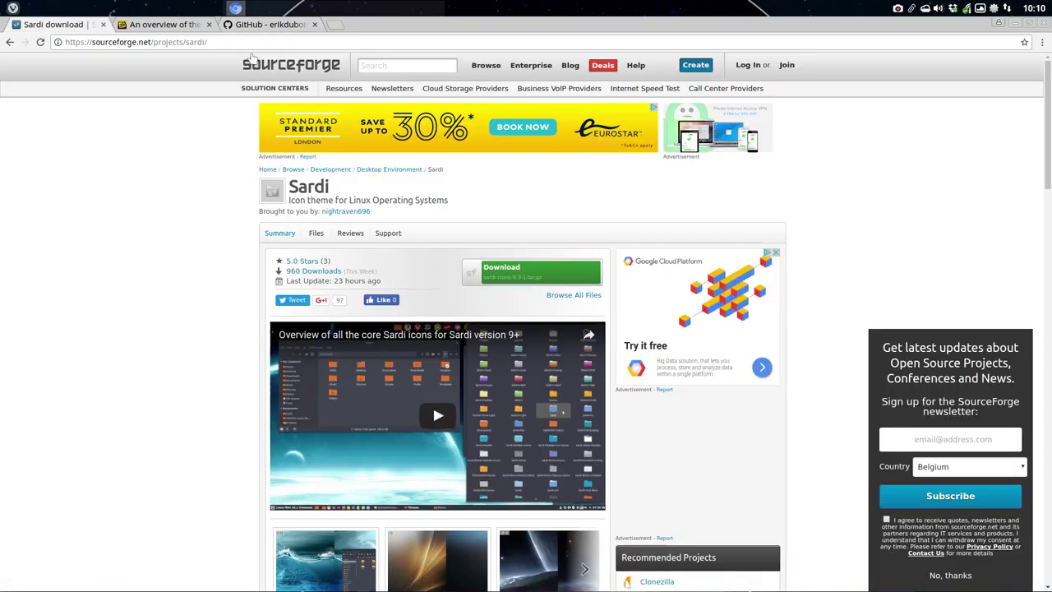
{"action": "left_click", "coordinate": [261, 25]}
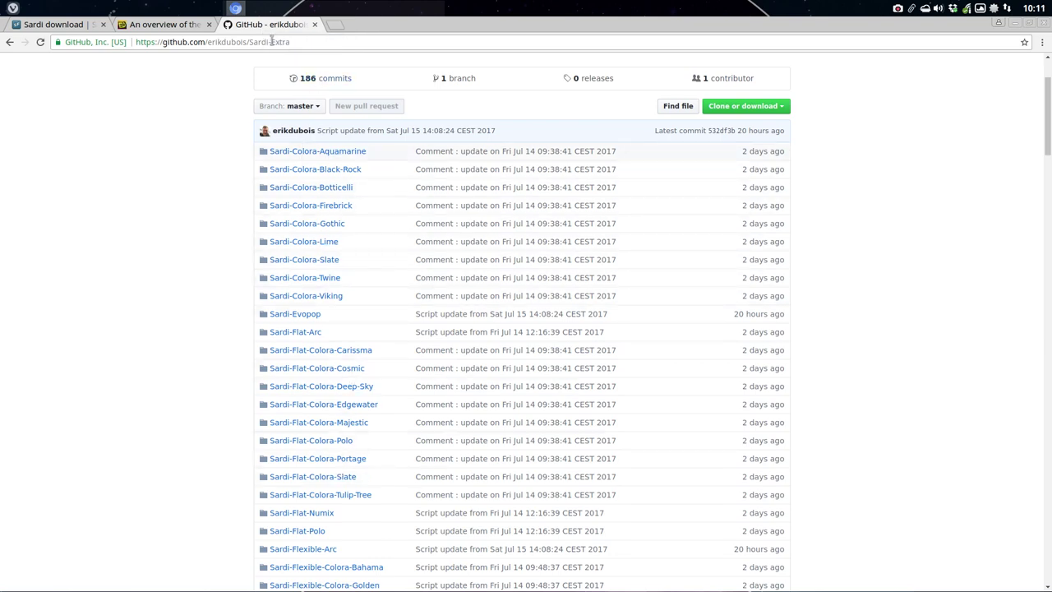
- Show the beginning of the overview article on Sardi version 9 and Sardi Extra icons, and minimize the browser
{"action": "left_click", "coordinate": [161, 25]}
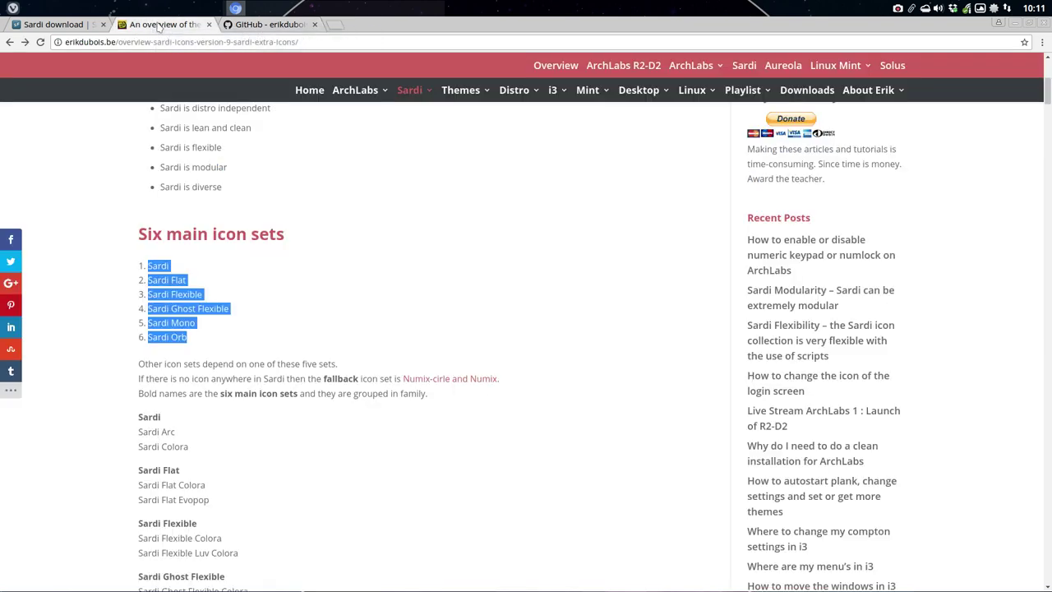
{"action": "scroll", "coordinate": [265, 349], "scroll_direction": "up", "scroll_amount": 5}
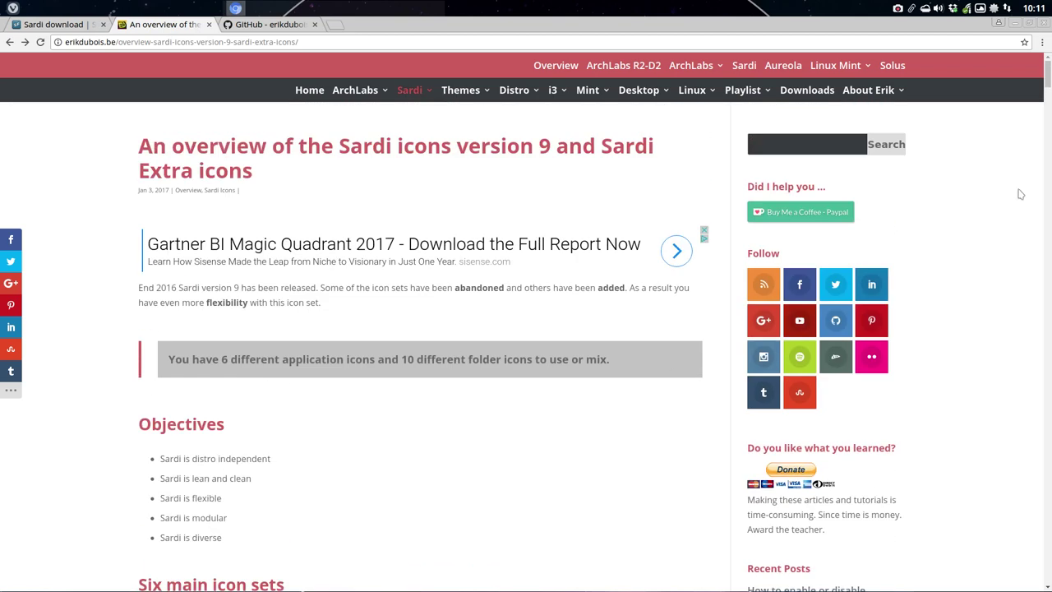
{"action": "left_click", "coordinate": [1016, 24]}
- Open Xfce4 Appearance, view the installed icon themes in the maximized window, and close it
{"action": "right_click", "coordinate": [465, 264]}
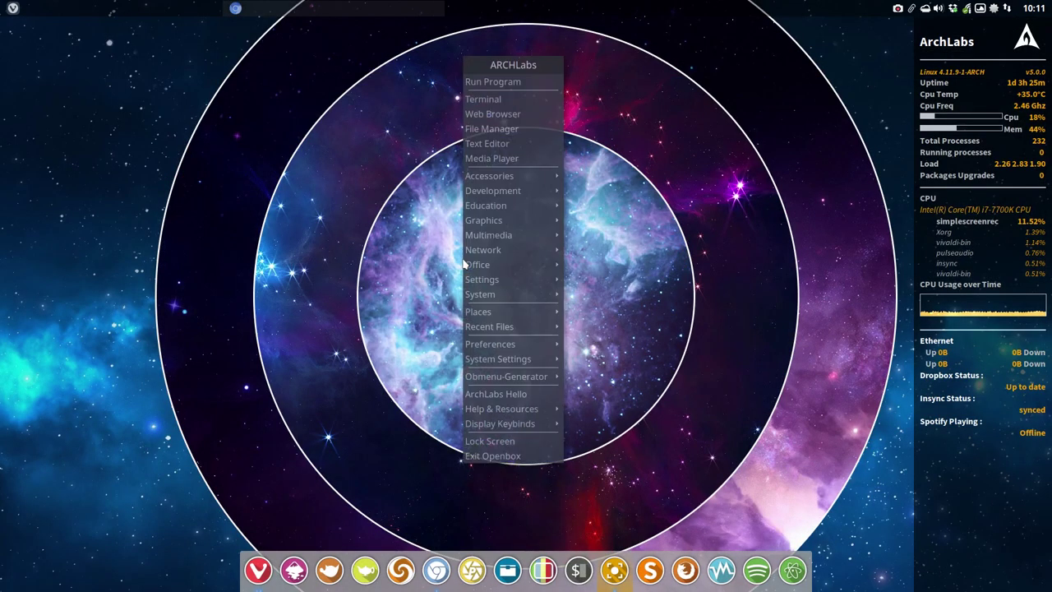
{"action": "mouse_move", "coordinate": [498, 345]}
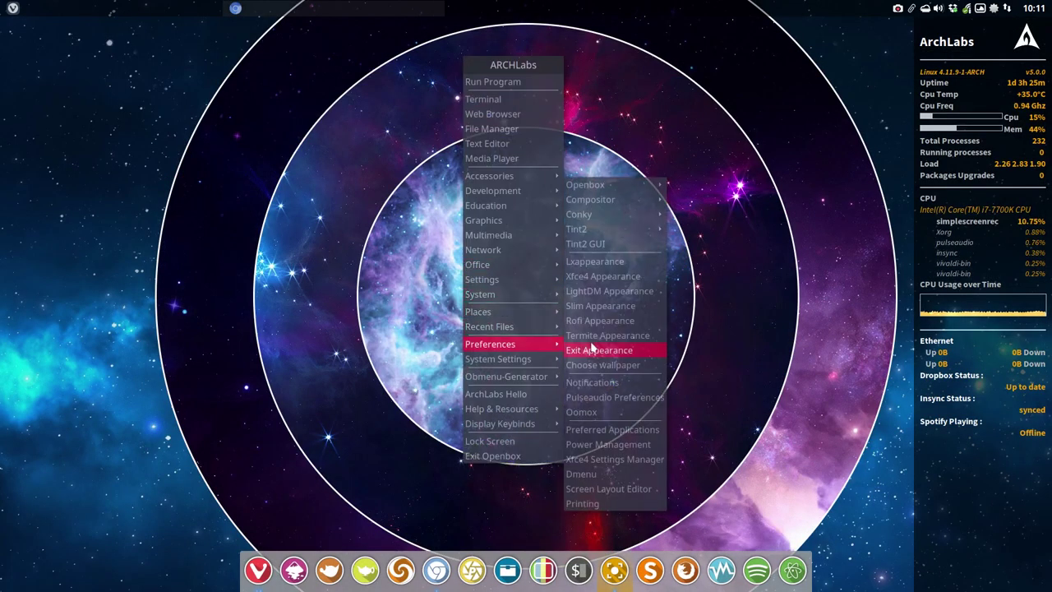
{"action": "left_click", "coordinate": [621, 279]}
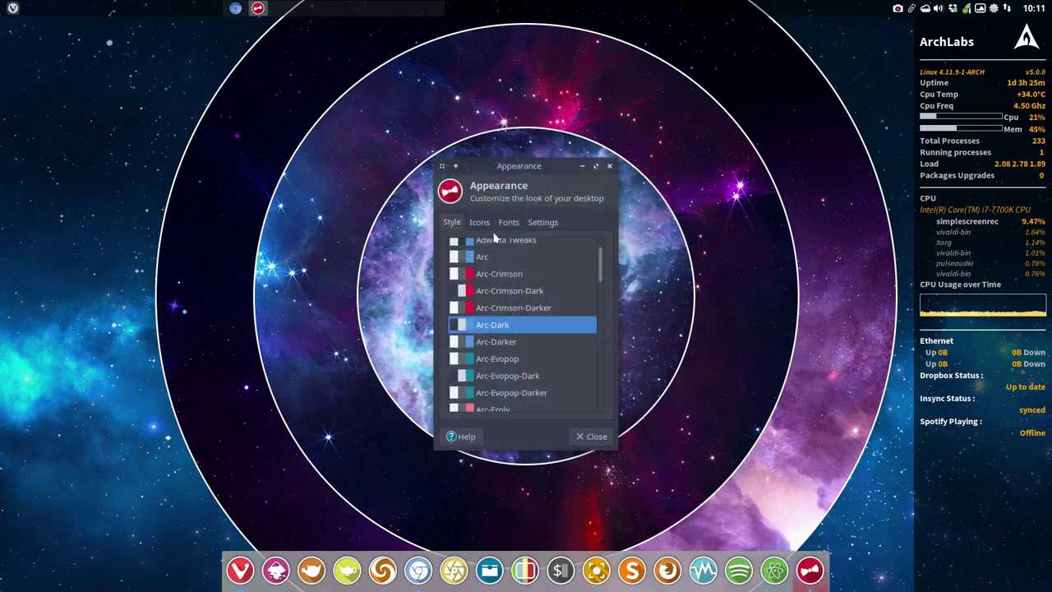
{"action": "left_click", "coordinate": [487, 221]}
{"action": "double_click", "coordinate": [517, 166]}
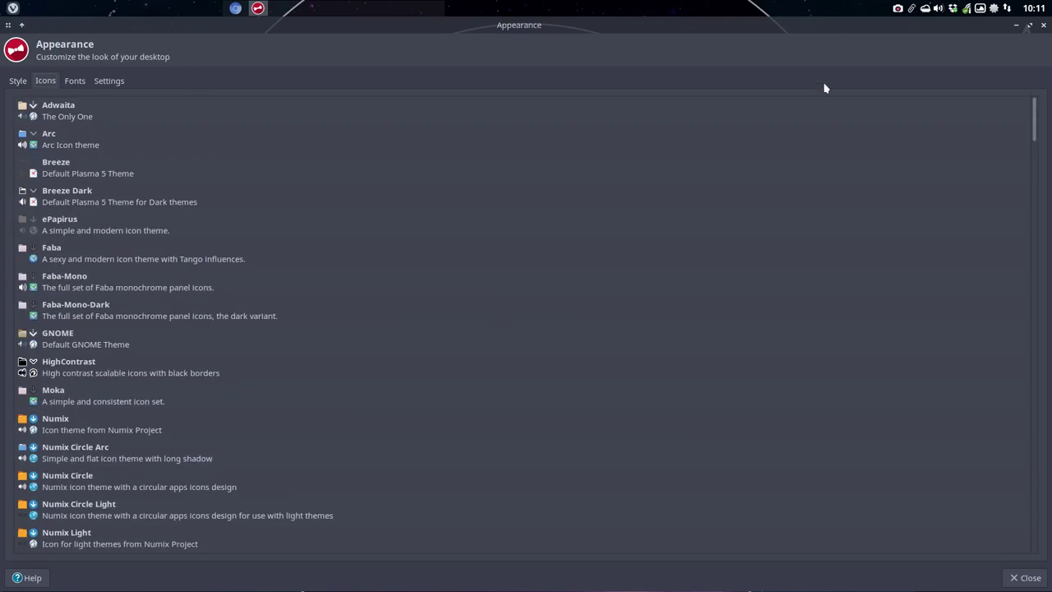
{"action": "left_click", "coordinate": [1044, 27]}
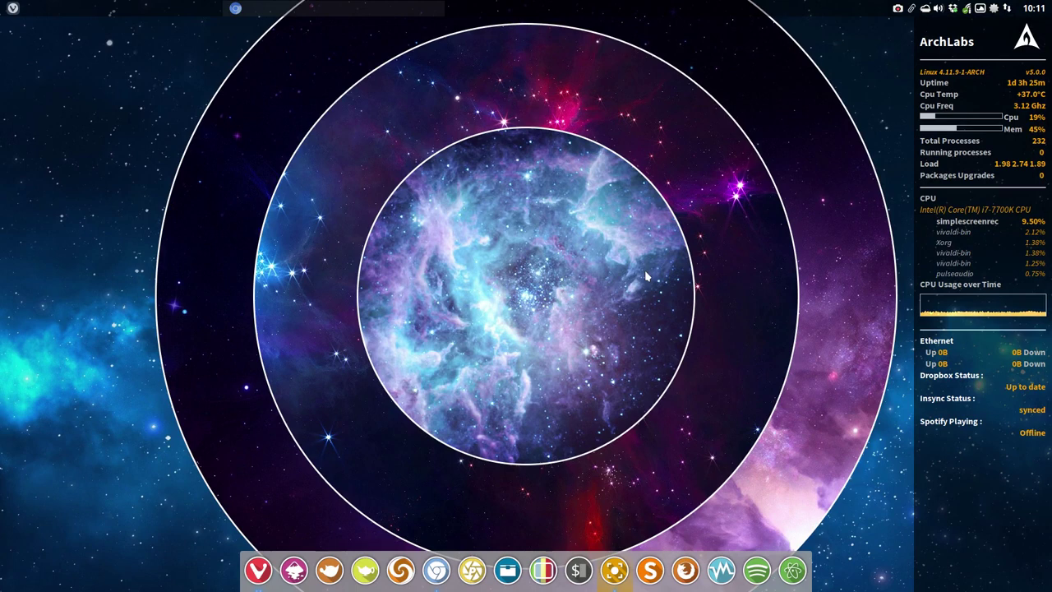